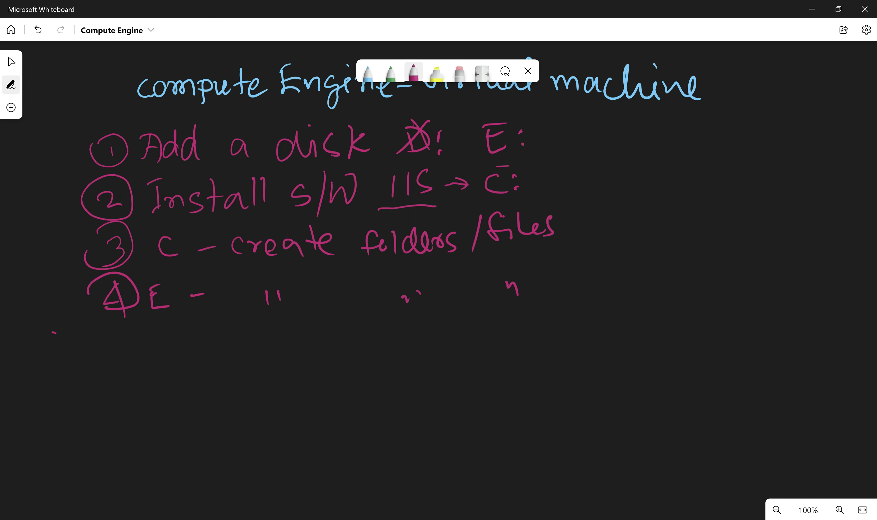
Draw a divider line under the four numbered steps, ending below the E-drive folders/files step.
left_click_drag(56, 333, 622, 329)
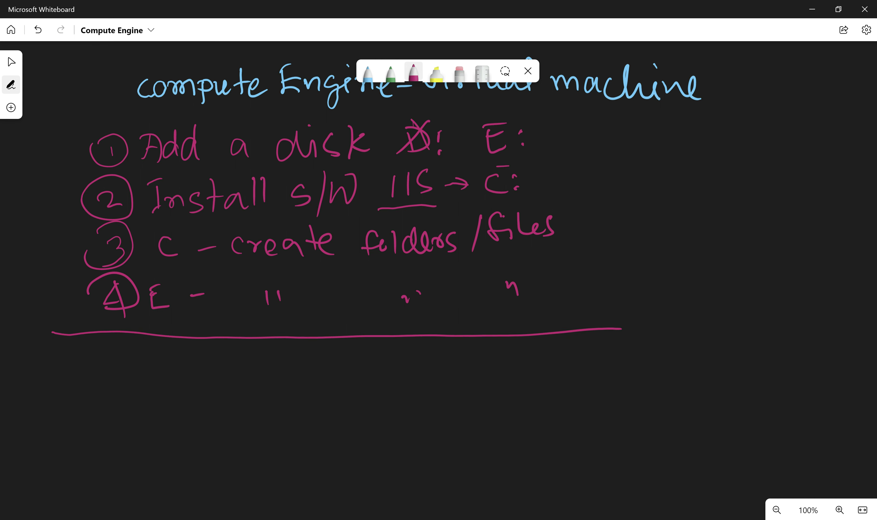
Tick the E: disk step and draw a circled 5 below the divider.
left_click_drag(548, 132, 587, 132)
left_click_drag(108, 371, 105, 380)
mouse_move(98, 365)
left_mouse_down()
mouse_move(117, 357)
mouse_move(103, 341)
mouse_move(74, 372)
left_mouse_up()
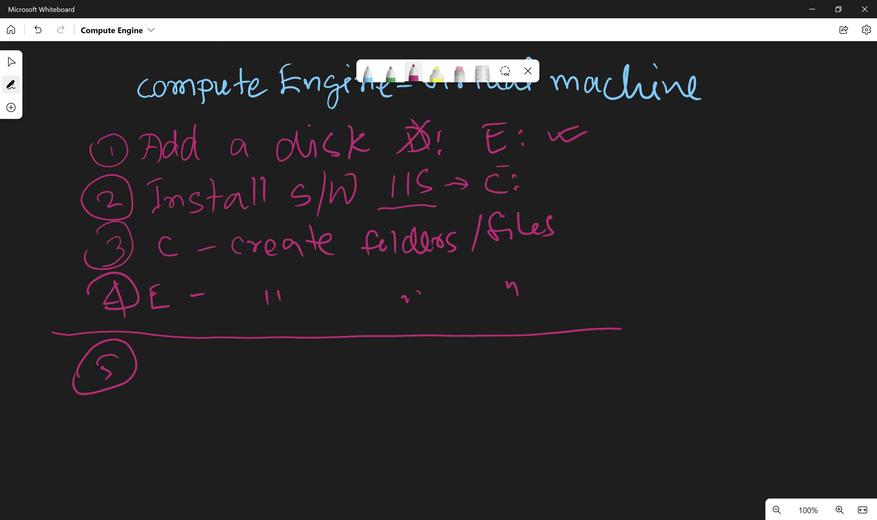
Write step 5 'Machine image of myfirstvm-windows' and start a circled 6 beneath it.
mouse_move(165, 359)
left_mouse_down()
mouse_move(187, 378)
mouse_move(208, 362)
mouse_move(211, 374)
left_mouse_up()
mouse_move(227, 363)
left_mouse_down()
mouse_move(227, 378)
mouse_move(285, 365)
mouse_move(290, 375)
left_mouse_up()
mouse_move(298, 368)
left_mouse_down()
mouse_move(404, 379)
mouse_move(425, 356)
mouse_move(464, 371)
left_mouse_up()
left_click(327, 350)
mouse_move(470, 365)
left_mouse_down()
mouse_move(522, 366)
mouse_move(544, 352)
mouse_move(537, 380)
left_mouse_up()
mouse_move(560, 341)
left_mouse_down()
mouse_move(552, 370)
mouse_move(584, 363)
mouse_move(612, 373)
mouse_move(634, 353)
mouse_move(659, 367)
mouse_move(710, 352)
mouse_move(714, 363)
mouse_move(761, 357)
left_mouse_up()
left_click(608, 345)
left_click(710, 337)
mouse_move(771, 347)
left_mouse_down()
mouse_move(780, 356)
mouse_move(788, 345)
left_mouse_up()
left_click_drag(794, 358, 803, 362)
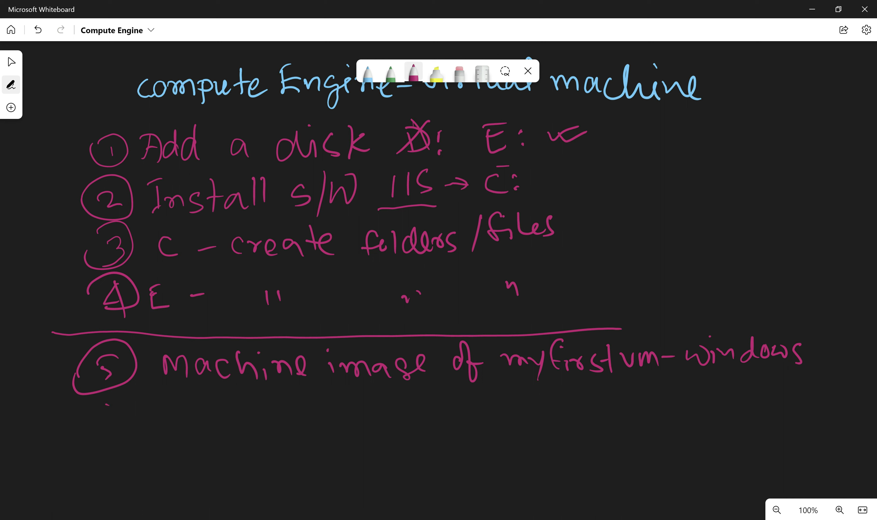
mouse_move(109, 406)
left_mouse_down()
mouse_move(94, 433)
mouse_move(82, 418)
left_mouse_up()
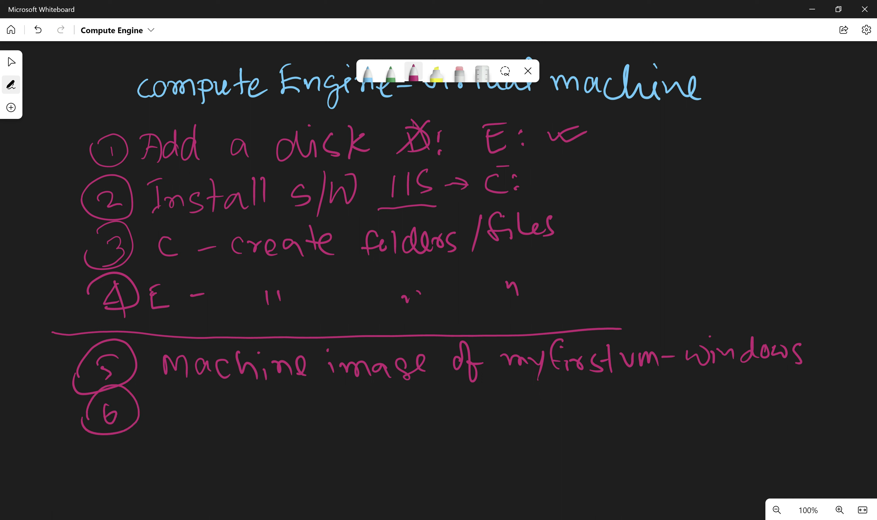
Write 'Restore/create' beside the circled 6.
mouse_move(167, 402)
left_mouse_down()
mouse_move(171, 418)
mouse_move(207, 424)
left_mouse_up()
left_click_drag(234, 392, 231, 420)
mouse_move(228, 409)
left_mouse_down()
mouse_move(252, 402)
mouse_move(247, 408)
left_mouse_up()
left_click_drag(258, 419, 269, 406)
left_click_drag(283, 409, 294, 419)
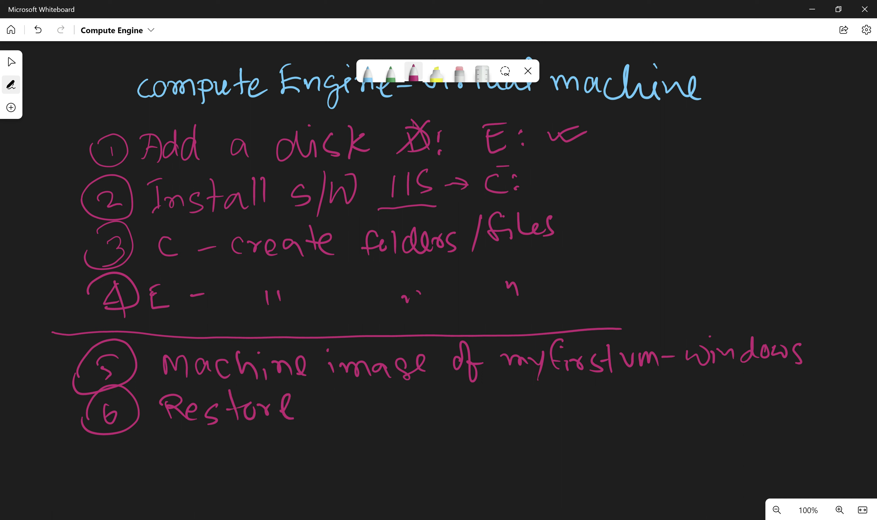
left_click_drag(308, 383, 298, 421)
mouse_move(322, 398)
left_mouse_down()
mouse_move(320, 418)
mouse_move(345, 407)
mouse_move(364, 420)
left_mouse_up()
mouse_move(370, 416)
left_mouse_down()
mouse_move(380, 406)
mouse_move(392, 419)
left_mouse_up()
left_click_drag(406, 385, 410, 418)
mouse_move(397, 402)
left_mouse_down()
mouse_move(415, 401)
mouse_move(427, 418)
mouse_move(480, 418)
left_mouse_up()
mouse_move(483, 420)
left_mouse_down()
mouse_move(494, 406)
mouse_move(503, 419)
left_mouse_up()
Finish step 6 with 'another vm' followed by an arrow.
left_click_drag(516, 412, 513, 412)
left_click_drag(526, 394, 534, 423)
left_click_drag(531, 394, 562, 414)
left_click_drag(565, 409, 629, 399)
left_click_drag(638, 397, 640, 415)
mouse_move(641, 401)
left_mouse_down()
mouse_move(661, 412)
mouse_move(692, 393)
left_mouse_up()
left_click_drag(685, 387, 684, 404)
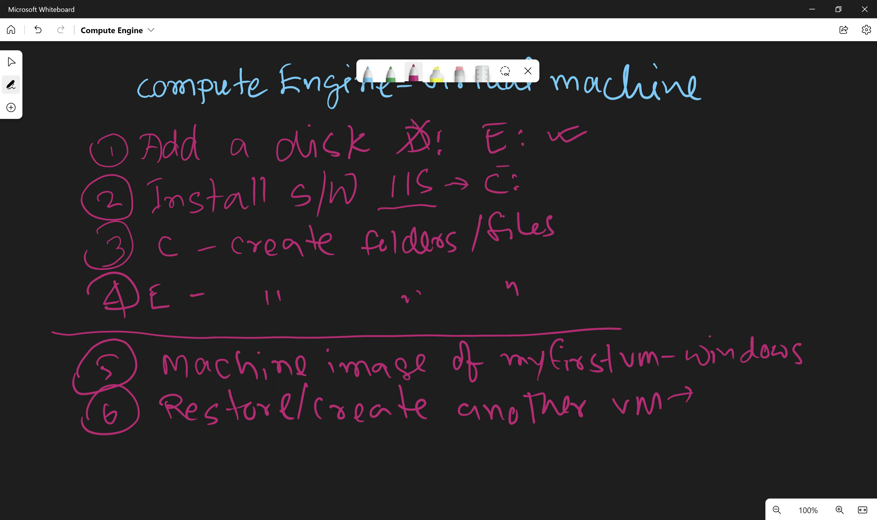
Bracket steps 1–4 with a curly brace and add a circled 7.
mouse_move(593, 116)
left_mouse_down()
mouse_move(613, 130)
mouse_move(597, 284)
left_mouse_up()
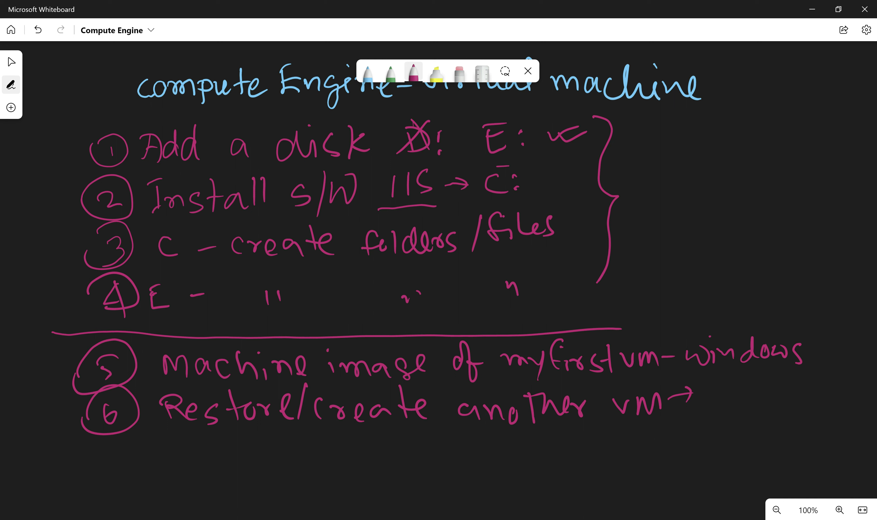
mouse_move(104, 456)
left_mouse_down()
mouse_move(122, 470)
mouse_move(124, 457)
mouse_move(97, 462)
left_mouse_up()
mouse_move(100, 445)
left_mouse_down()
mouse_move(144, 448)
mouse_move(95, 450)
left_mouse_up()
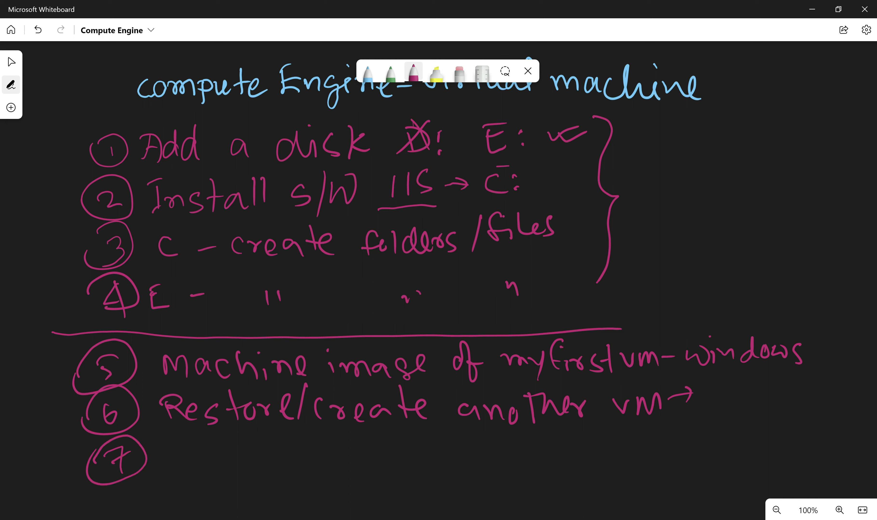
Write 'Create an image' beside the circled 7.
left_click_drag(174, 449, 173, 465)
mouse_move(165, 448)
left_mouse_down()
mouse_move(178, 439)
mouse_move(179, 462)
mouse_move(171, 465)
mouse_move(253, 466)
left_mouse_up()
mouse_move(250, 456)
left_mouse_down()
mouse_move(272, 443)
mouse_move(272, 466)
mouse_move(383, 456)
mouse_move(462, 462)
left_mouse_up()
left_click(366, 436)
left_click(441, 451)
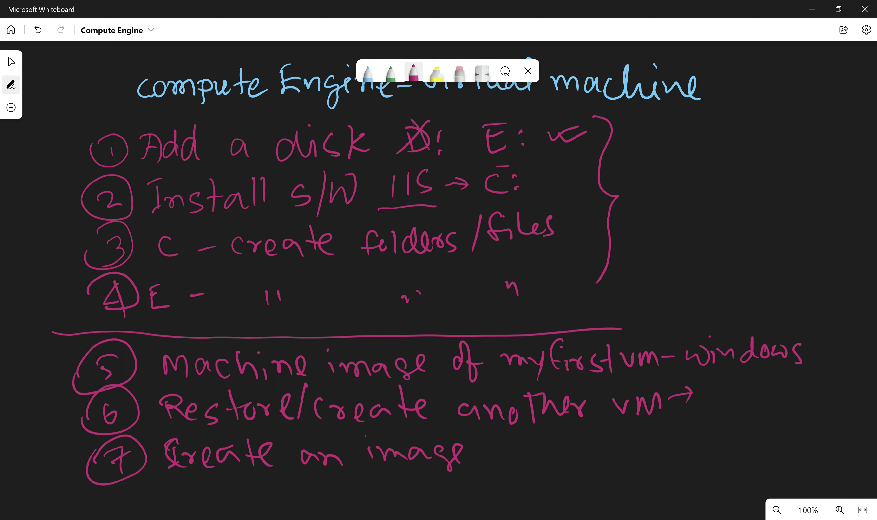
Tick step 5, complete step 7 with '- myfirstvm-windows', and start a circled 8.
left_click_drag(141, 377, 162, 360)
mouse_move(363, 464)
left_mouse_down()
mouse_move(374, 470)
mouse_move(388, 462)
left_mouse_up()
mouse_move(473, 458)
left_mouse_down()
mouse_move(522, 449)
mouse_move(532, 457)
left_mouse_up()
mouse_move(534, 449)
left_mouse_down()
mouse_move(542, 462)
mouse_move(554, 459)
left_mouse_up()
mouse_move(556, 452)
left_mouse_down()
mouse_move(586, 449)
mouse_move(593, 458)
left_mouse_up()
mouse_move(602, 439)
left_mouse_down()
mouse_move(610, 460)
mouse_move(631, 439)
mouse_move(653, 447)
mouse_move(701, 436)
left_mouse_up()
mouse_move(709, 437)
left_mouse_down()
mouse_move(711, 447)
mouse_move(732, 445)
mouse_move(752, 425)
mouse_move(769, 439)
mouse_move(782, 428)
mouse_move(785, 445)
left_mouse_up()
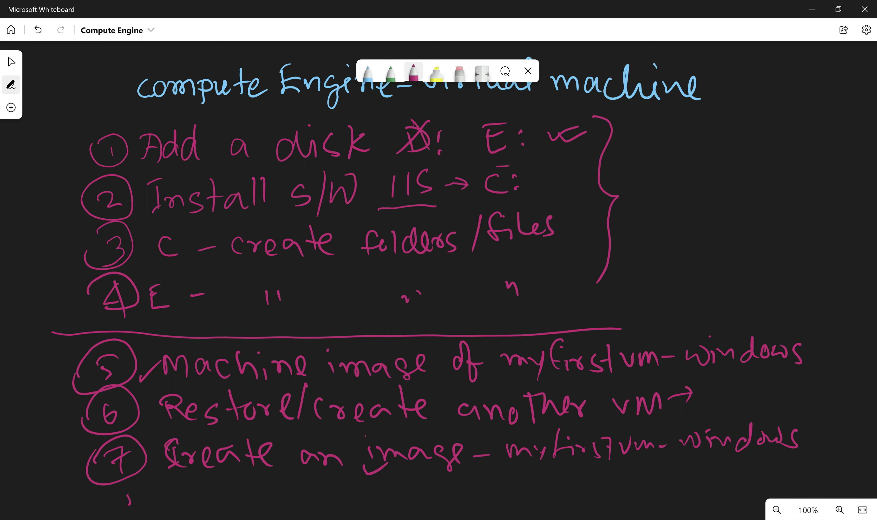
mouse_move(123, 494)
left_mouse_down()
mouse_move(142, 502)
mouse_move(128, 512)
left_mouse_up()
mouse_move(119, 492)
left_mouse_down()
mouse_move(150, 499)
mouse_move(111, 503)
left_mouse_up()
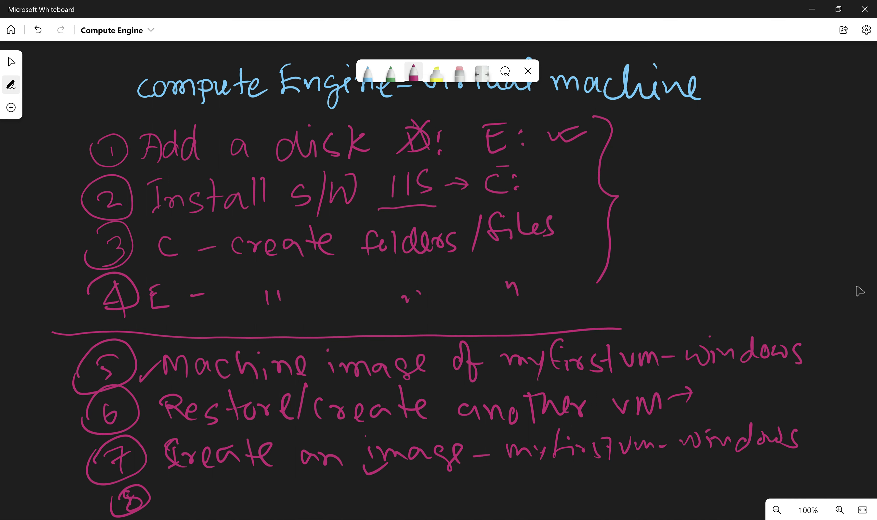
left_click_drag(858, 290, 851, 142)
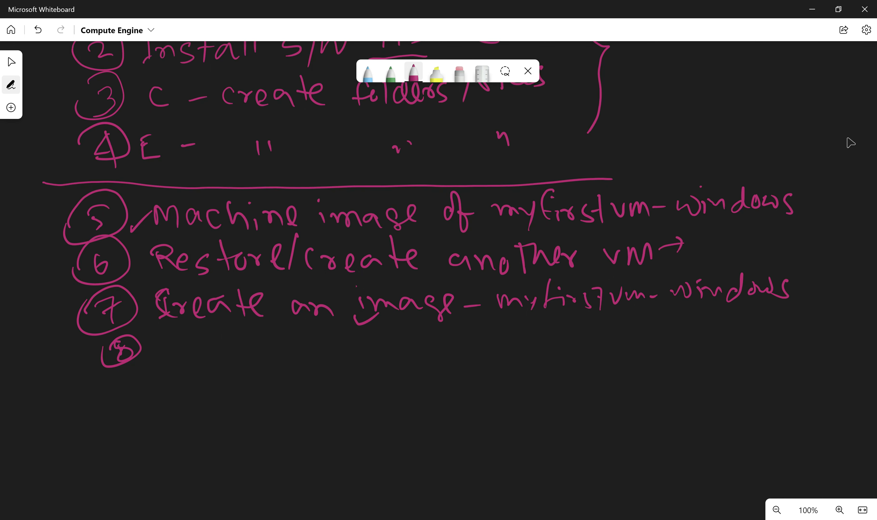
Write step 8 'create another vm – to see what attribute/data'.
mouse_move(174, 341)
left_mouse_down()
mouse_move(177, 357)
mouse_move(260, 358)
mouse_move(339, 344)
mouse_move(353, 352)
left_mouse_up()
mouse_move(352, 339)
left_mouse_down()
mouse_move(364, 332)
mouse_move(387, 350)
mouse_move(402, 334)
mouse_move(445, 328)
left_mouse_up()
mouse_move(453, 331)
left_mouse_down()
mouse_move(459, 345)
mouse_move(522, 343)
mouse_move(520, 335)
left_mouse_up()
mouse_move(534, 333)
left_mouse_down()
mouse_move(532, 341)
mouse_move(558, 343)
mouse_move(635, 329)
left_mouse_up()
mouse_move(637, 323)
left_mouse_down()
mouse_move(648, 336)
mouse_move(684, 341)
left_mouse_up()
mouse_move(706, 329)
left_mouse_down()
mouse_move(711, 324)
mouse_move(717, 339)
left_mouse_up()
mouse_move(722, 310)
left_mouse_down()
mouse_move(721, 337)
mouse_move(752, 323)
left_mouse_up()
mouse_move(752, 322)
left_mouse_down()
mouse_move(761, 336)
mouse_move(771, 321)
mouse_move(816, 334)
left_mouse_up()
mouse_move(831, 302)
left_mouse_down()
mouse_move(826, 339)
mouse_move(859, 333)
mouse_move(872, 321)
left_mouse_up()
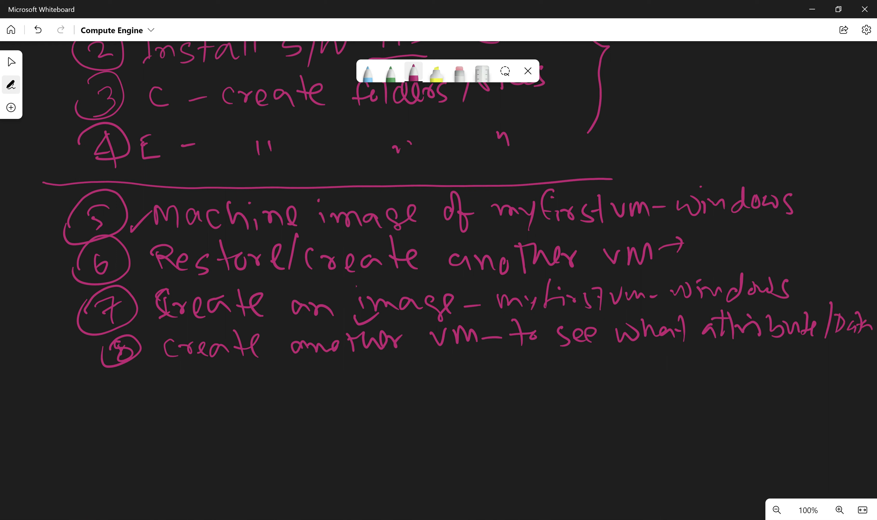
Add 'it restores' under step 8, mark step 5, and draw a circled 9.
left_click_drag(643, 352, 652, 361)
left_click_drag(647, 352, 691, 351)
left_click_drag(696, 352, 709, 366)
mouse_move(730, 340)
left_mouse_down()
mouse_move(729, 361)
mouse_move(776, 345)
left_mouse_up()
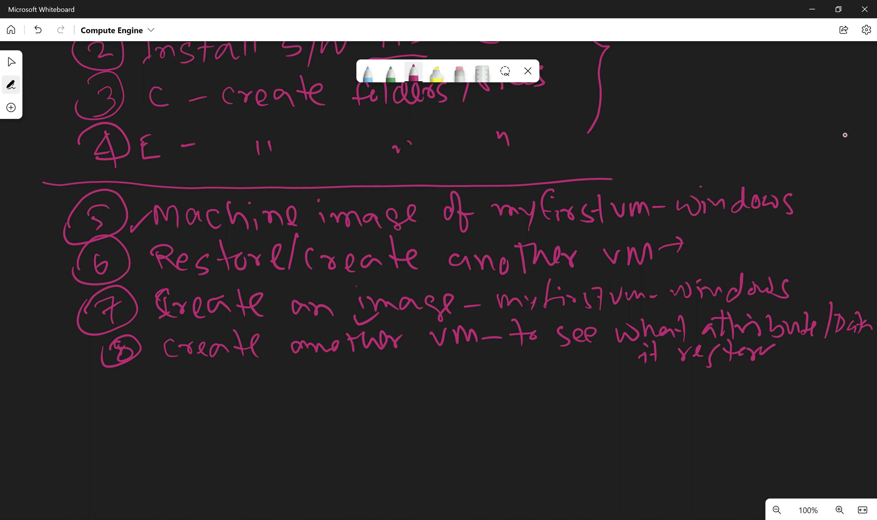
left_click_drag(811, 206, 824, 206)
mouse_move(115, 400)
left_mouse_down()
mouse_move(129, 402)
mouse_move(130, 414)
left_mouse_up()
mouse_move(100, 394)
left_mouse_down()
mouse_move(120, 425)
mouse_move(100, 416)
left_mouse_up()
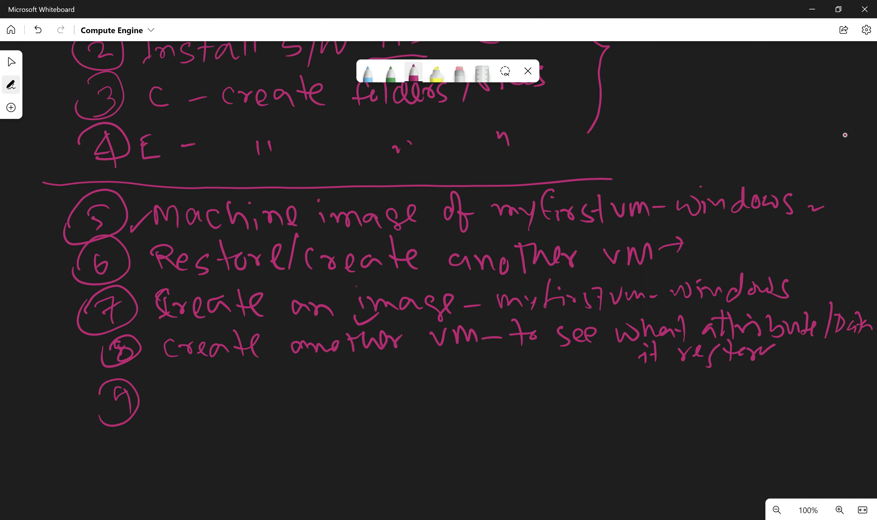
Write 'Create a snapshot' beside the circled 9.
mouse_move(167, 385)
left_mouse_down()
mouse_move(160, 395)
mouse_move(172, 404)
left_mouse_up()
left_click_drag(175, 394, 228, 405)
mouse_move(238, 374)
left_mouse_down()
mouse_move(244, 405)
mouse_move(258, 380)
mouse_move(260, 402)
mouse_move(310, 398)
left_mouse_up()
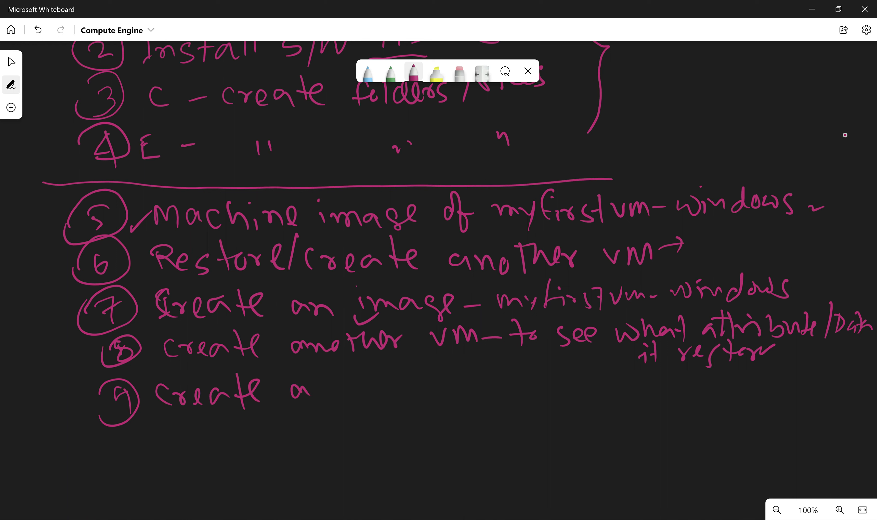
left_click_drag(356, 380, 345, 397)
mouse_move(363, 393)
left_mouse_down()
mouse_move(371, 383)
mouse_move(402, 391)
left_mouse_up()
mouse_move(413, 380)
left_mouse_down()
mouse_move(415, 401)
mouse_move(416, 391)
mouse_move(427, 396)
left_mouse_up()
left_click_drag(456, 362, 458, 396)
mouse_move(457, 383)
left_mouse_down()
mouse_move(467, 396)
mouse_move(491, 395)
mouse_move(490, 384)
left_mouse_up()
left_click_drag(497, 366, 502, 398)
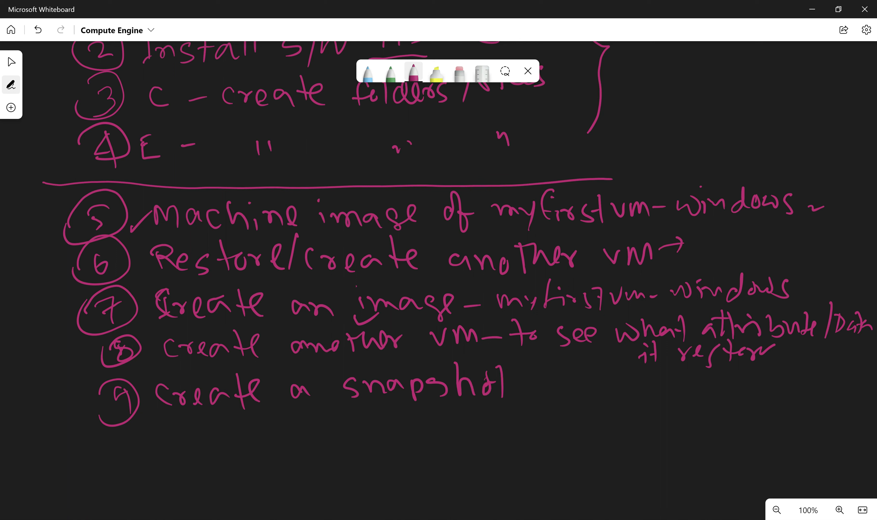
Write 'from' after snapshot, undoing miswritten strokes with Ctrl+Z.
mouse_move(531, 389)
left_mouse_down()
mouse_move(542, 376)
mouse_move(547, 398)
left_mouse_up()
left_click_drag(555, 384, 580, 394)
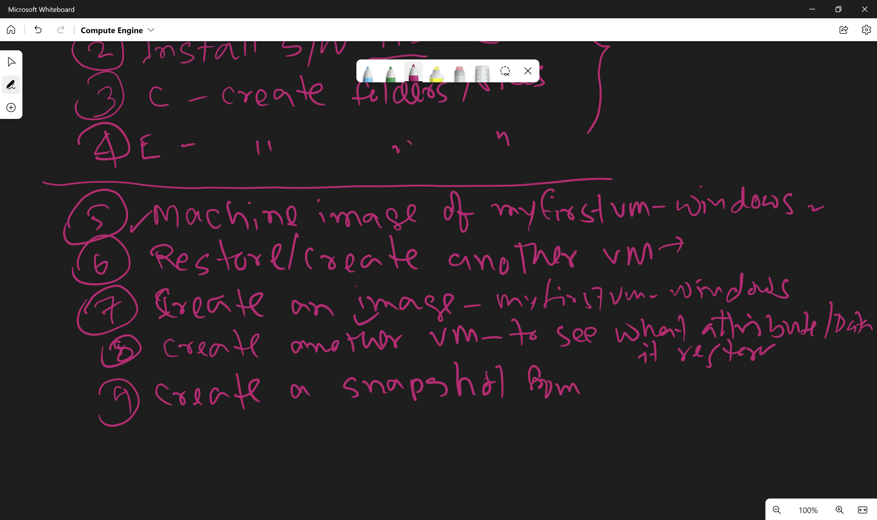
key("ctrl+z")
key("ctrl+z")
key("ctrl+z")
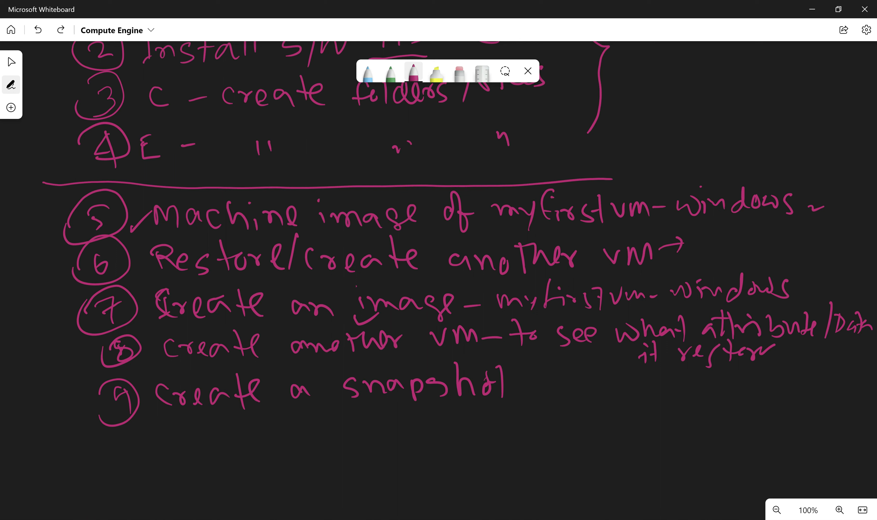
left_click_drag(538, 364, 532, 397)
left_click_drag(523, 384, 560, 384)
mouse_move(568, 383)
left_mouse_down()
mouse_move(566, 391)
mouse_move(612, 393)
mouse_move(626, 383)
mouse_move(638, 391)
left_mouse_up()
key("ctrl+z")
Finish step 9 with 'myfirstvm-windows' and draw a circled 10 below.
mouse_move(645, 385)
left_mouse_down()
mouse_move(654, 384)
mouse_move(651, 397)
left_mouse_up()
left_click_drag(673, 371, 668, 394)
mouse_move(665, 385)
left_mouse_down()
mouse_move(677, 394)
mouse_move(690, 385)
mouse_move(700, 396)
left_mouse_up()
left_click(675, 379)
mouse_move(720, 372)
left_mouse_down()
mouse_move(714, 397)
mouse_move(739, 374)
mouse_move(764, 390)
mouse_move(776, 382)
left_mouse_up()
mouse_move(787, 374)
left_mouse_down()
mouse_move(796, 385)
mouse_move(800, 373)
left_mouse_up()
left_click_drag(806, 380, 830, 388)
mouse_move(836, 369)
left_mouse_down()
mouse_move(843, 386)
mouse_move(861, 377)
mouse_move(865, 387)
left_mouse_up()
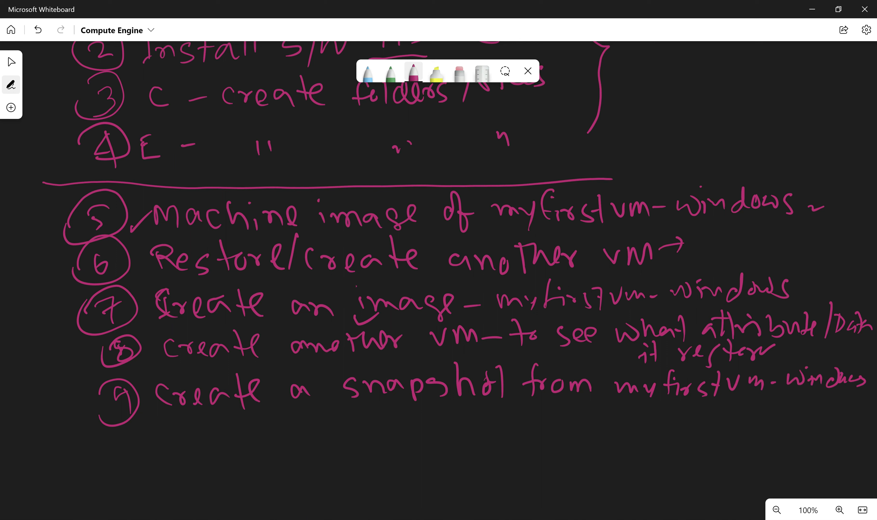
mouse_move(118, 440)
left_mouse_down()
mouse_move(118, 453)
mouse_move(131, 449)
left_mouse_up()
mouse_move(109, 436)
left_mouse_down()
mouse_move(141, 434)
mouse_move(103, 450)
left_mouse_up()
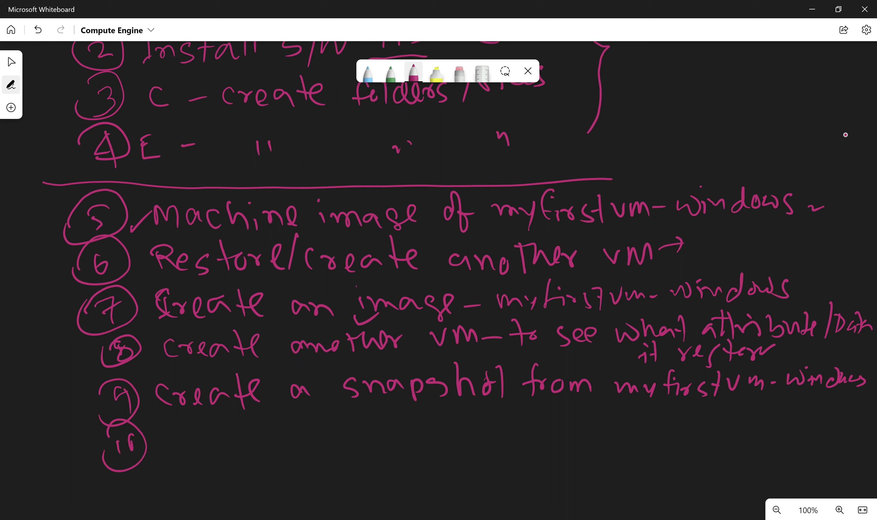
Write 'Restore/create a VM using' beside the circled 10.
left_click_drag(166, 432, 168, 460)
left_click_drag(159, 430, 180, 459)
left_click_drag(185, 439, 203, 457)
left_click_drag(201, 423, 218, 458)
mouse_move(206, 449)
left_mouse_down()
mouse_move(229, 437)
mouse_move(231, 452)
left_mouse_up()
mouse_move(245, 440)
left_mouse_down()
mouse_move(239, 452)
mouse_move(254, 447)
left_mouse_up()
left_click_drag(283, 409, 281, 469)
mouse_move(294, 436)
left_mouse_down()
mouse_move(300, 431)
mouse_move(298, 455)
left_mouse_up()
left_click_drag(304, 441, 325, 437)
mouse_move(345, 436)
left_mouse_down()
mouse_move(337, 441)
mouse_move(353, 451)
left_mouse_up()
mouse_move(357, 416)
left_mouse_down()
mouse_move(356, 448)
mouse_move(377, 425)
left_mouse_up()
mouse_move(383, 429)
left_mouse_down()
mouse_move(390, 442)
mouse_move(433, 444)
mouse_move(483, 419)
mouse_move(515, 438)
mouse_move(554, 427)
mouse_move(559, 445)
mouse_move(574, 444)
mouse_move(598, 424)
left_mouse_up()
Finish step 10 with 'the snapshot', fixing a misspelling, then switch to blue ink.
left_click_drag(626, 427, 627, 448)
left_click_drag(627, 421, 638, 414)
left_click_drag(640, 414, 649, 441)
mouse_move(648, 432)
left_mouse_down()
mouse_move(675, 446)
mouse_move(743, 437)
mouse_move(741, 457)
left_mouse_up()
left_click_drag(743, 433, 766, 456)
mouse_move(761, 436)
left_mouse_down()
mouse_move(785, 431)
mouse_move(787, 448)
left_mouse_up()
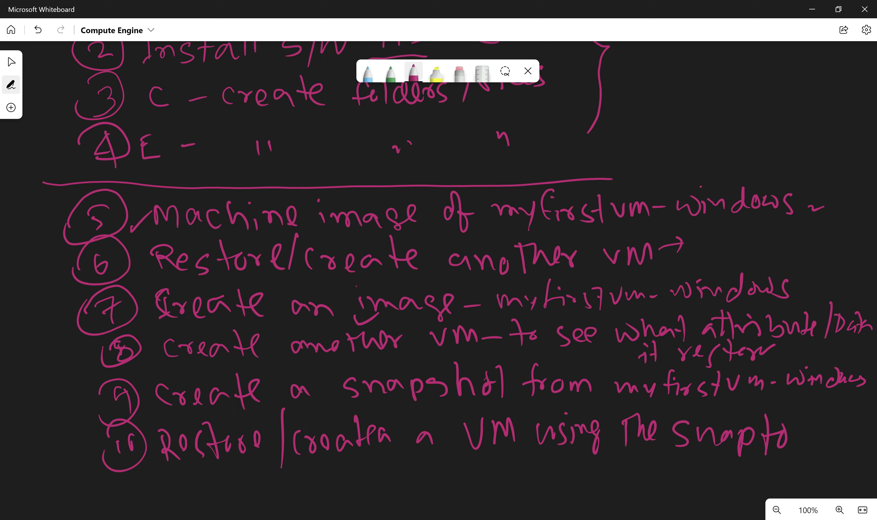
key("ctrl+z")
mouse_move(777, 426)
left_mouse_down()
mouse_move(762, 446)
mouse_move(812, 429)
mouse_move(818, 447)
left_mouse_up()
left_click(822, 411)
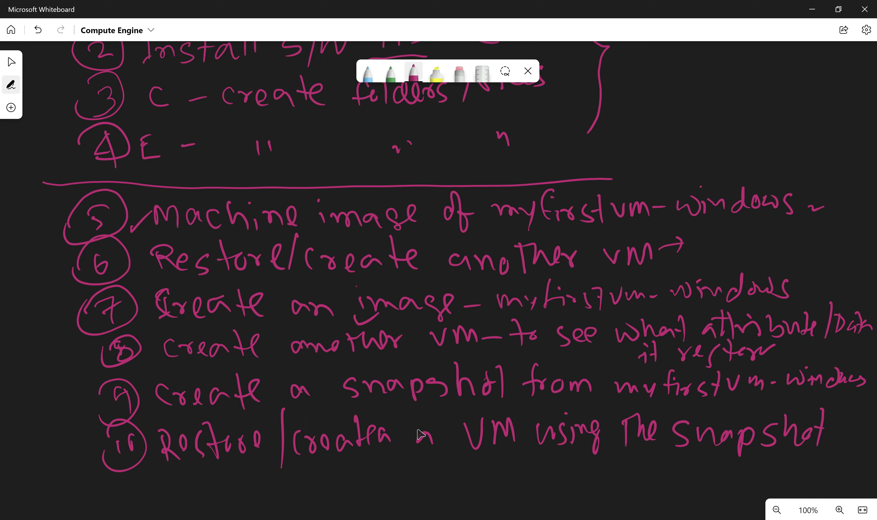
left_click(371, 75)
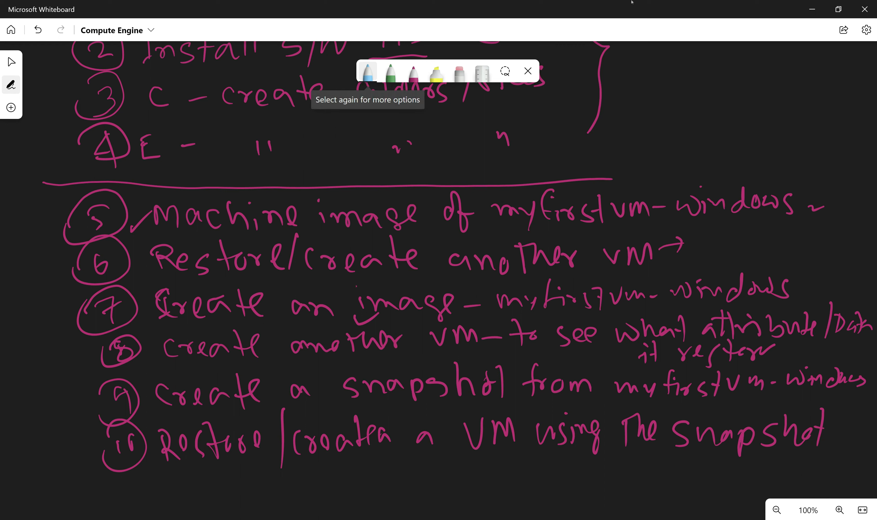
In blue, bracket and label steps 5–6 'Machine image' and steps 7–8 'image'.
mouse_move(55, 204)
left_mouse_down()
mouse_move(47, 233)
mouse_move(60, 294)
left_mouse_up()
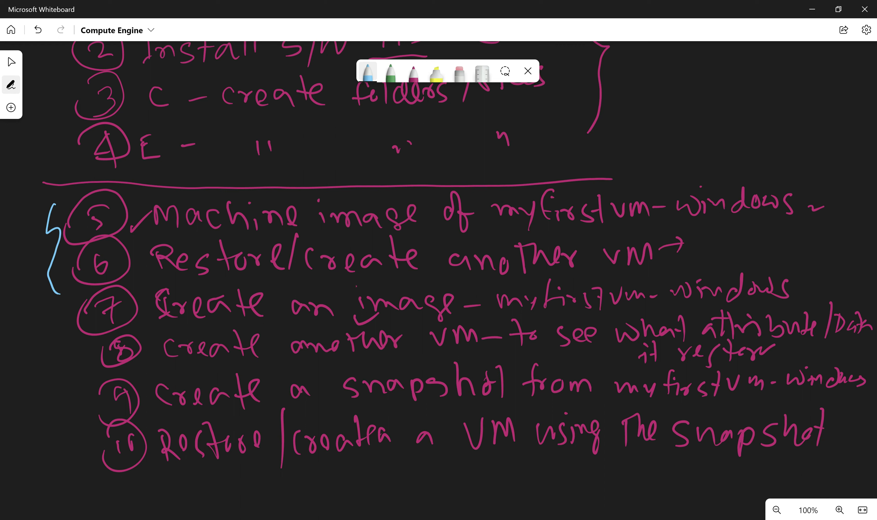
mouse_move(5, 265)
left_mouse_down()
mouse_move(17, 221)
mouse_move(29, 217)
mouse_move(42, 180)
mouse_move(50, 184)
left_mouse_up()
left_click_drag(26, 257, 36, 237)
left_click_drag(30, 242, 40, 230)
left_click_drag(34, 224, 52, 210)
left_click_drag(43, 214, 49, 192)
left_click_drag(49, 226, 61, 191)
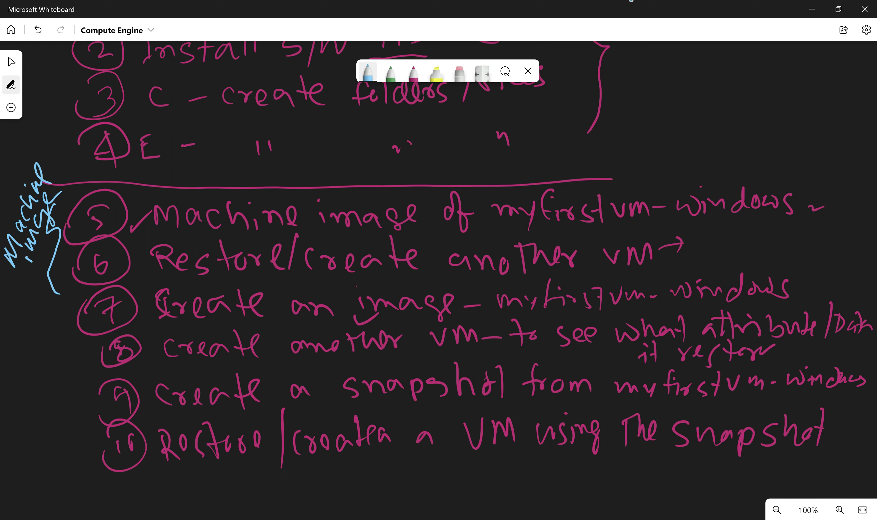
mouse_move(72, 304)
left_mouse_down()
mouse_move(66, 338)
mouse_move(87, 355)
left_mouse_up()
mouse_move(10, 371)
left_mouse_down()
mouse_move(46, 324)
mouse_move(47, 292)
left_mouse_up()
Bracket steps 9–10 in blue and label them 'Snapshot'.
mouse_move(73, 389)
left_mouse_down()
mouse_move(68, 425)
mouse_move(96, 460)
left_mouse_up()
mouse_move(7, 462)
left_mouse_down()
mouse_move(26, 469)
mouse_move(27, 429)
left_mouse_up()
left_click_drag(18, 405, 54, 440)
mouse_move(30, 427)
left_mouse_down()
mouse_move(48, 395)
mouse_move(40, 380)
left_mouse_up()
left_click_drag(38, 394, 50, 371)
mouse_move(36, 374)
left_mouse_down()
mouse_move(61, 352)
mouse_move(51, 356)
left_mouse_up()
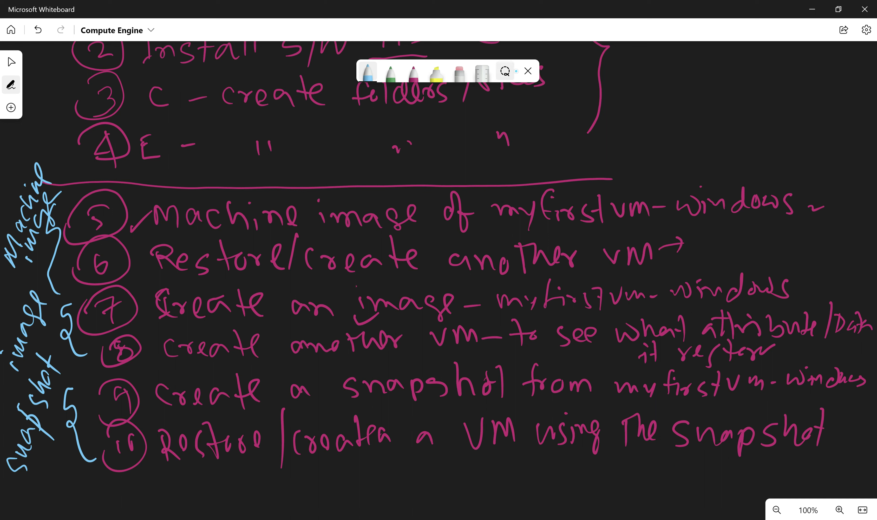
With the Select tool chosen, pan back to the title and circle E: in step 1.
left_click(11, 62)
left_click_drag(845, 164, 834, 269)
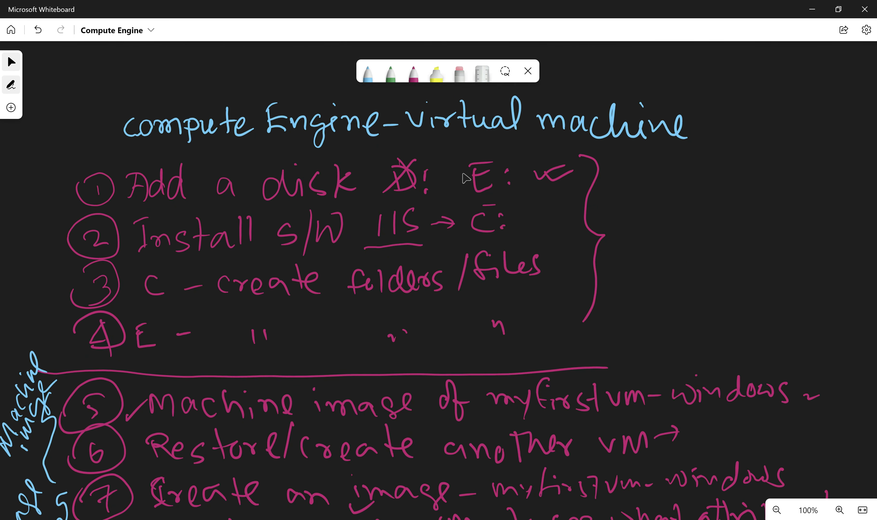
mouse_move(454, 151)
left_mouse_down()
mouse_move(531, 185)
mouse_move(463, 148)
left_mouse_up()
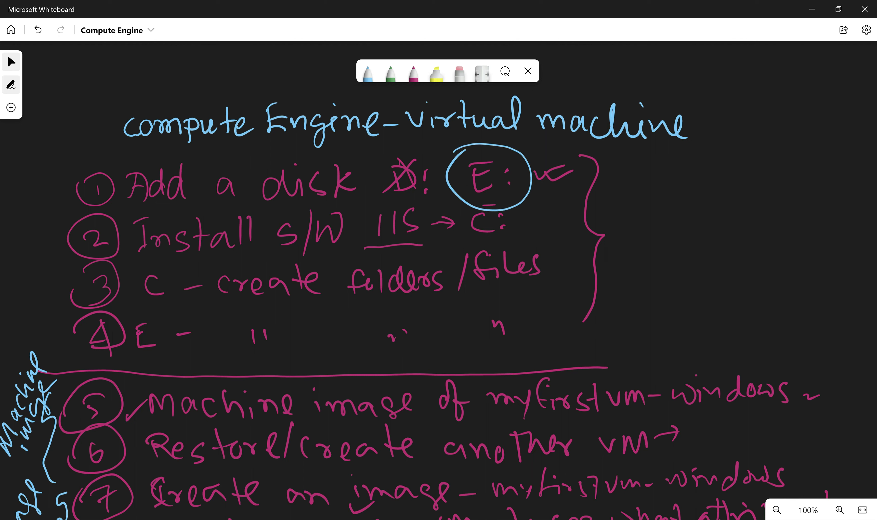
Open the myfirstvm-windows edit page, then cancel back to the VM instances list.
mouse_move(545, 518)
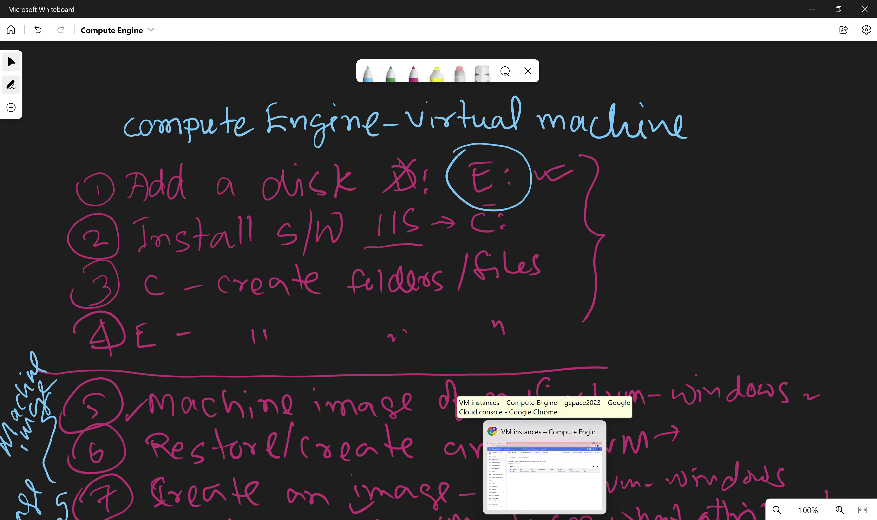
left_click(545, 470)
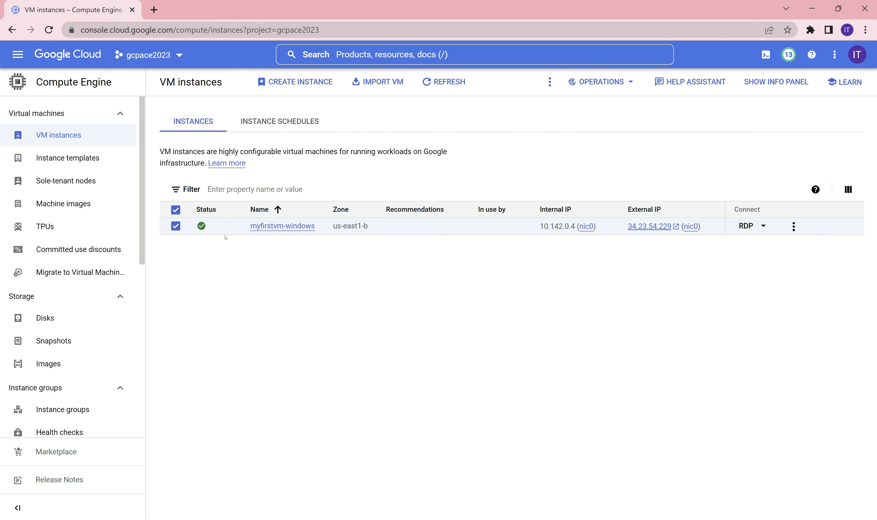
left_click(258, 228)
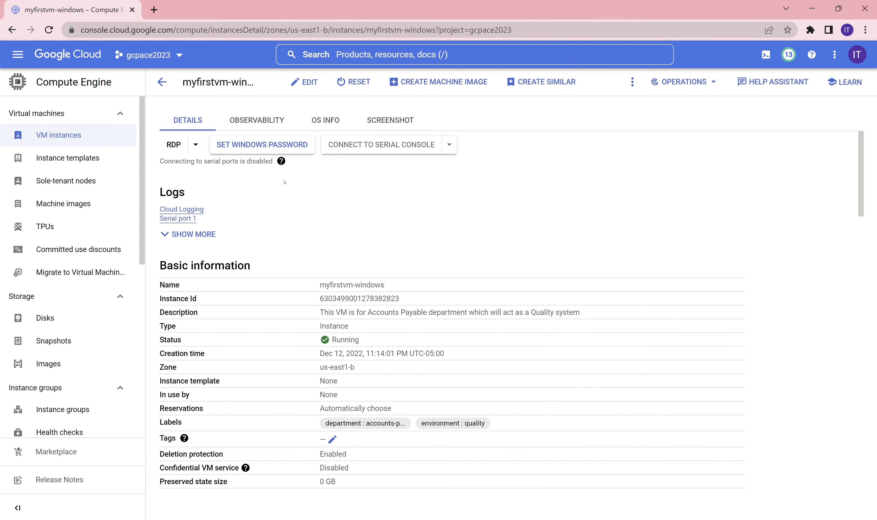
scroll(409, 285, "down", 10)
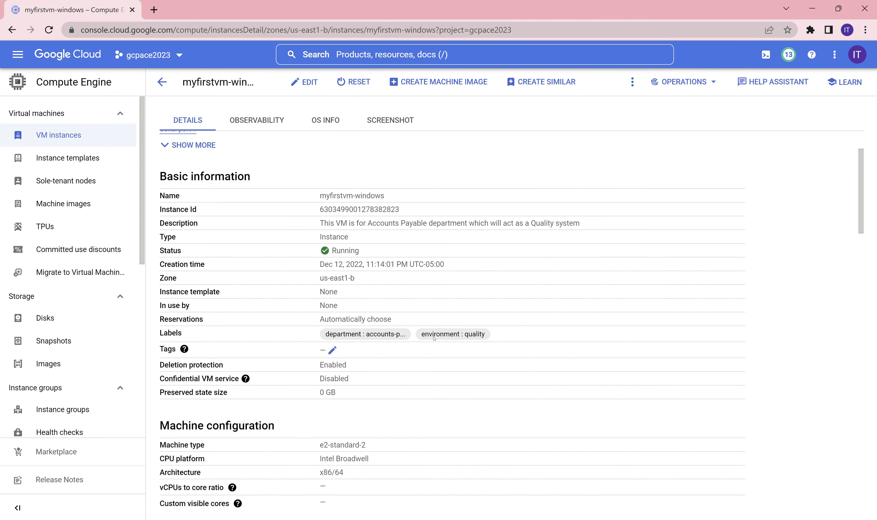
scroll(444, 379, "down", 6)
scroll(445, 378, "up", 18)
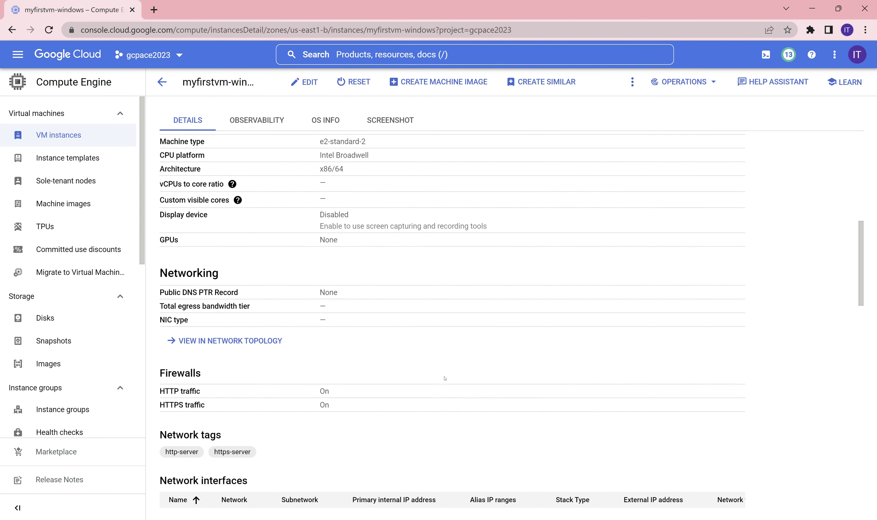
left_click(306, 82)
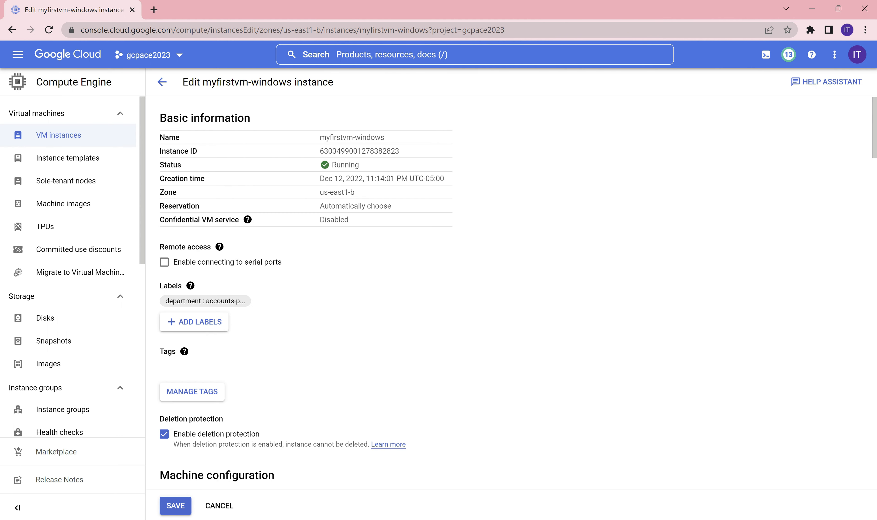
scroll(516, 279, "down", 2)
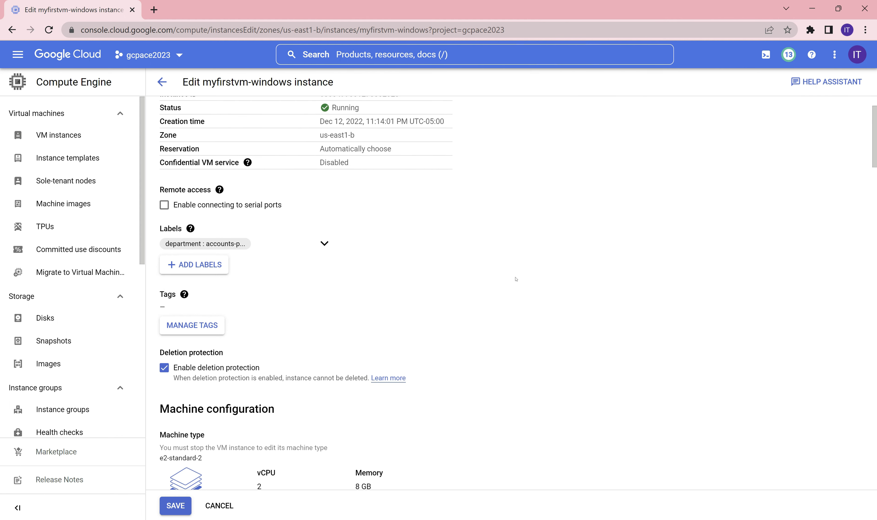
scroll(516, 280, "down", 2)
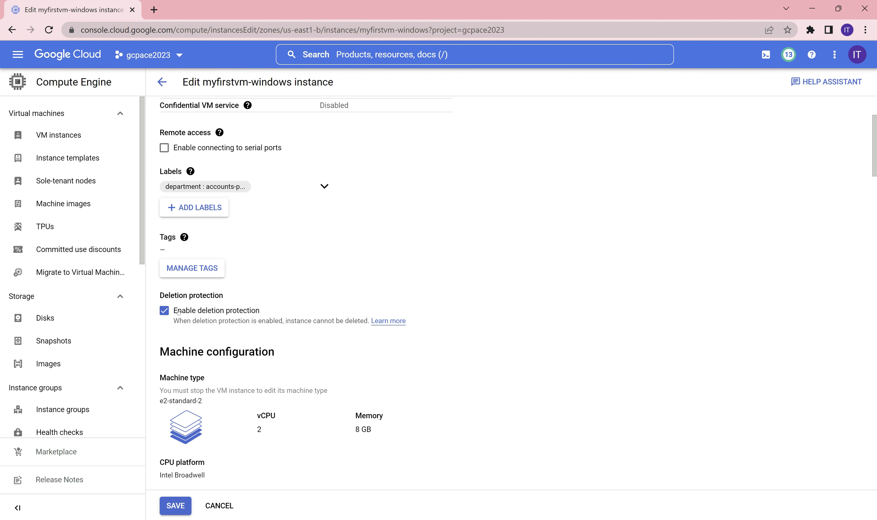
left_click(163, 82)
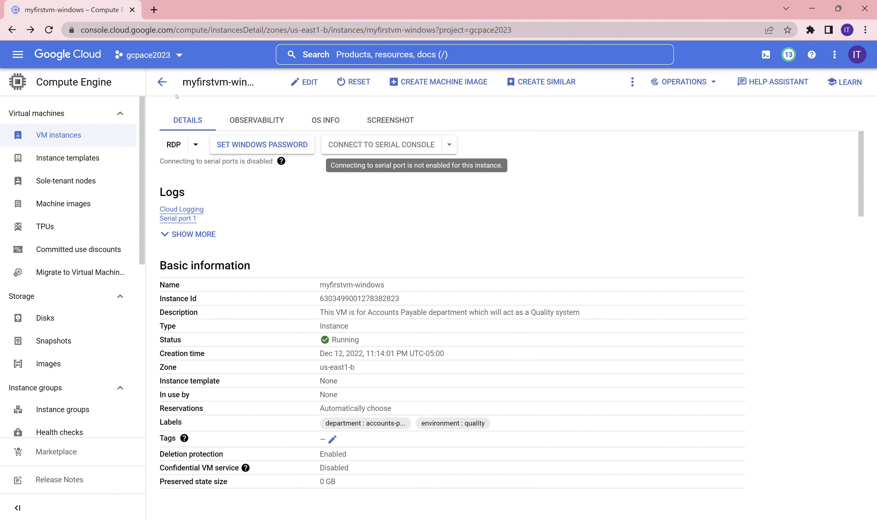
left_click(56, 143)
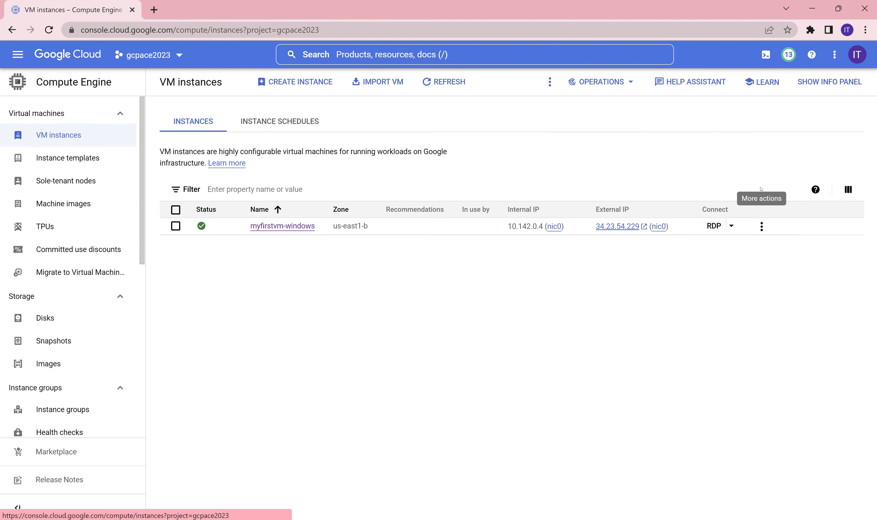
Reopen editing for myfirstvm-windows and turn off its deletion protection.
left_click(761, 226)
mouse_move(675, 319)
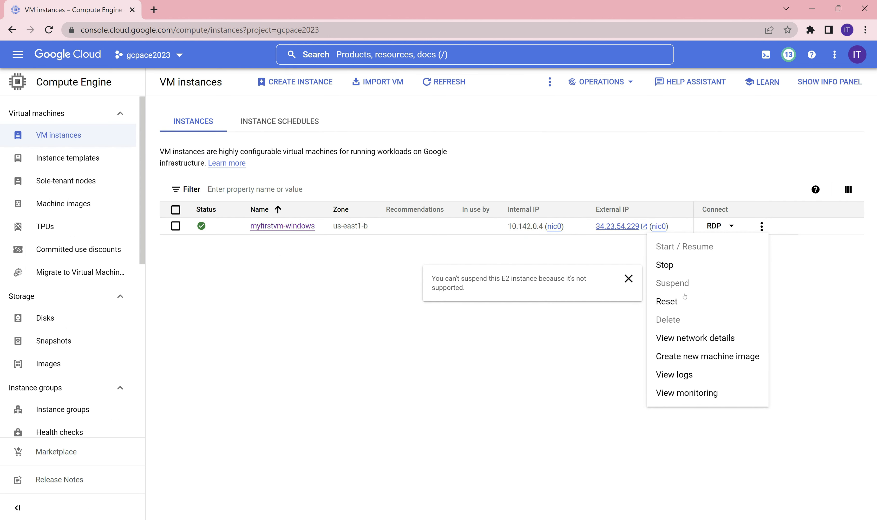
left_click(273, 229)
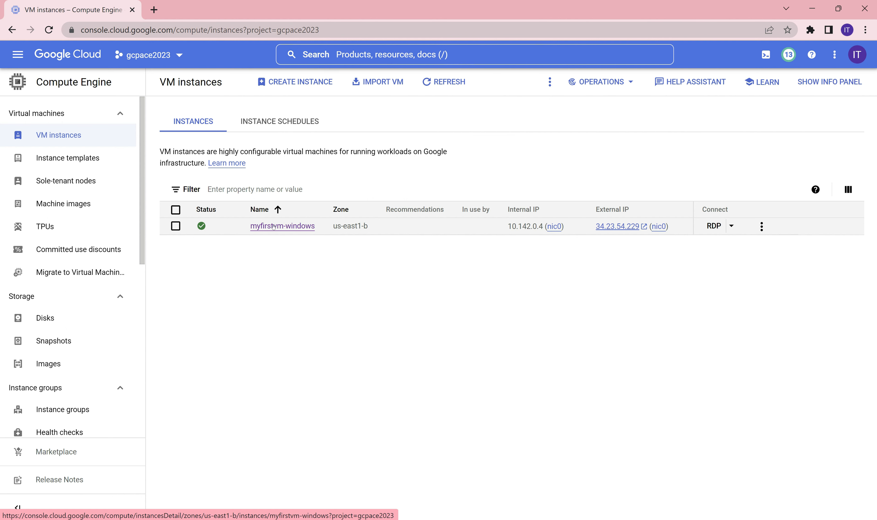
left_click(274, 228)
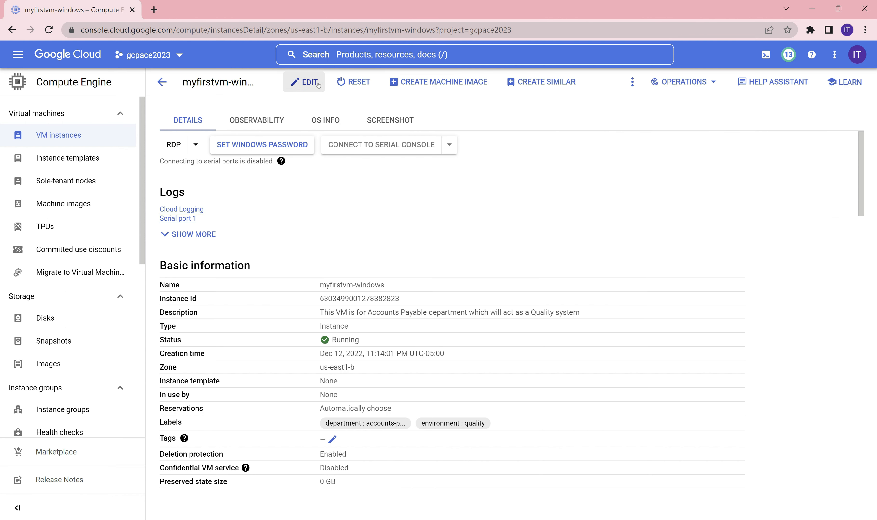
left_click(305, 82)
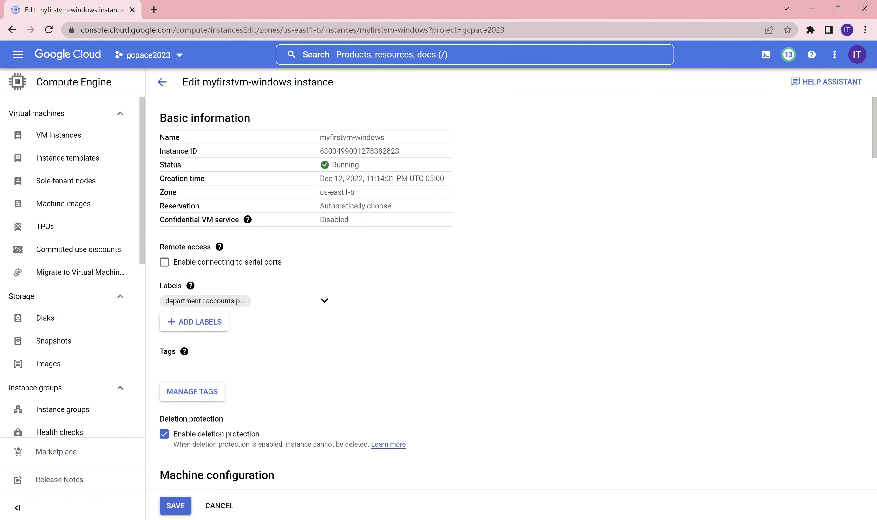
scroll(361, 260, "down", 1)
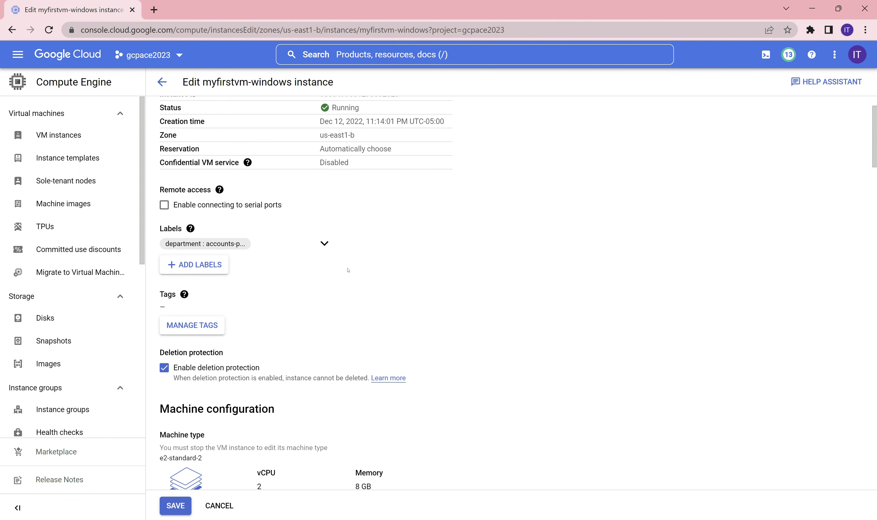
left_click(163, 371)
Scroll down to Additional disks and start adding a new disk.
scroll(447, 302, "down", 3)
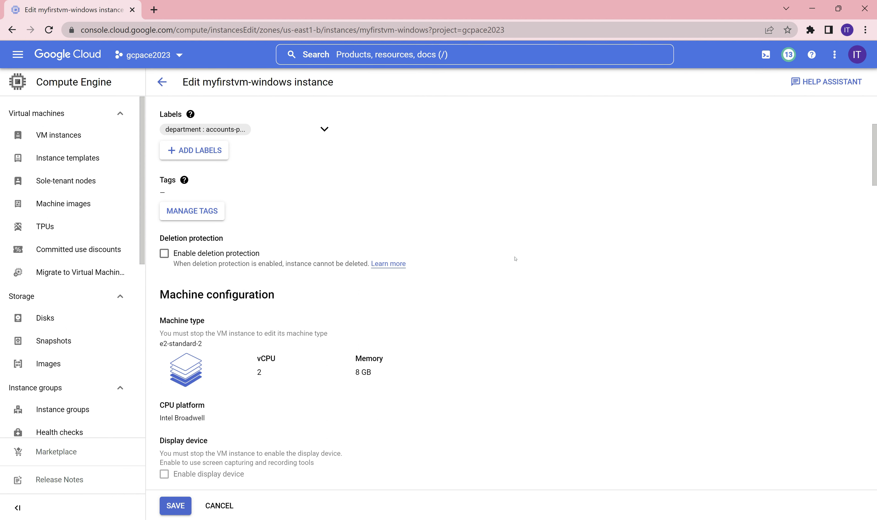
scroll(515, 258, "up", 5)
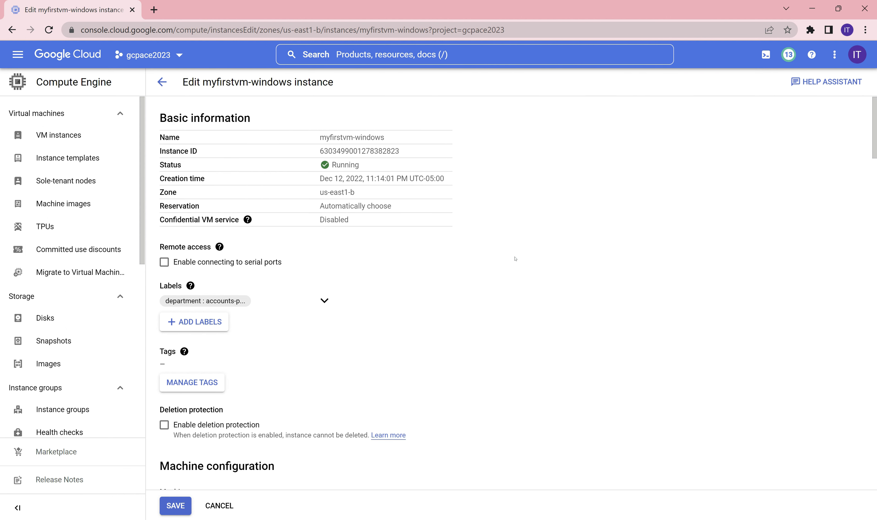
scroll(515, 258, "down", 5)
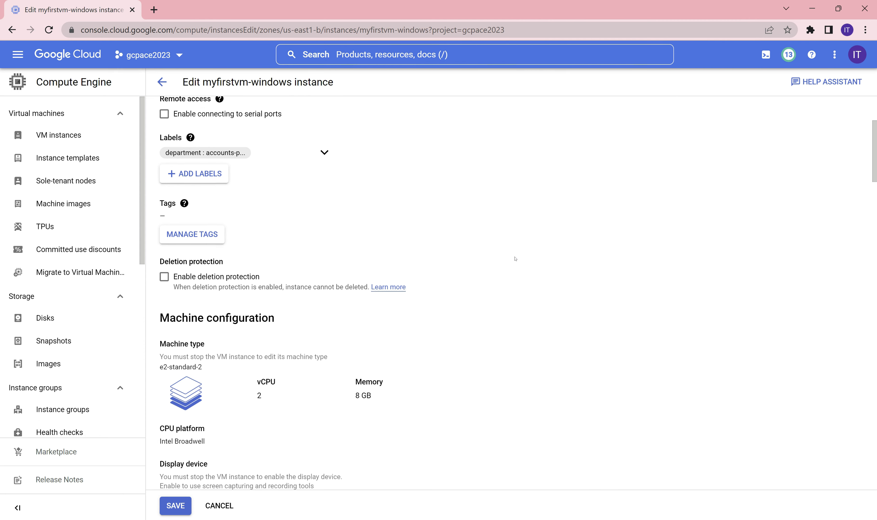
scroll(515, 259, "down", 8)
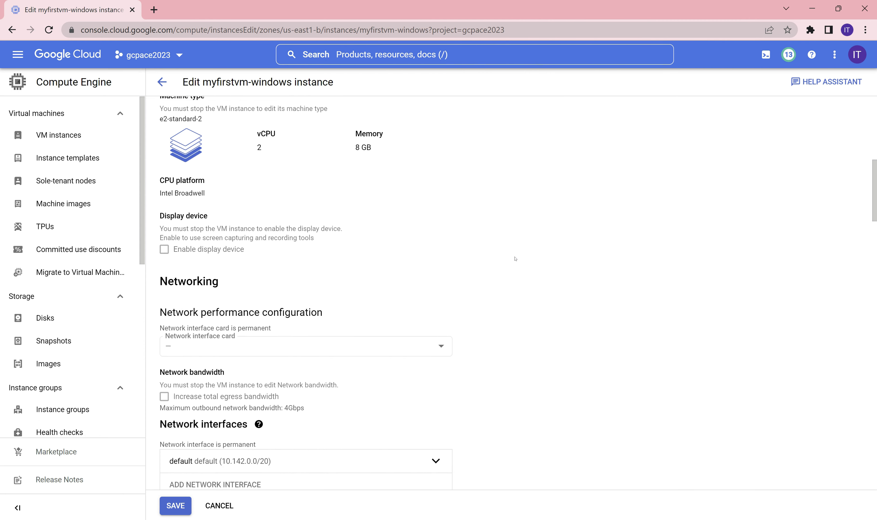
scroll(515, 258, "down", 7)
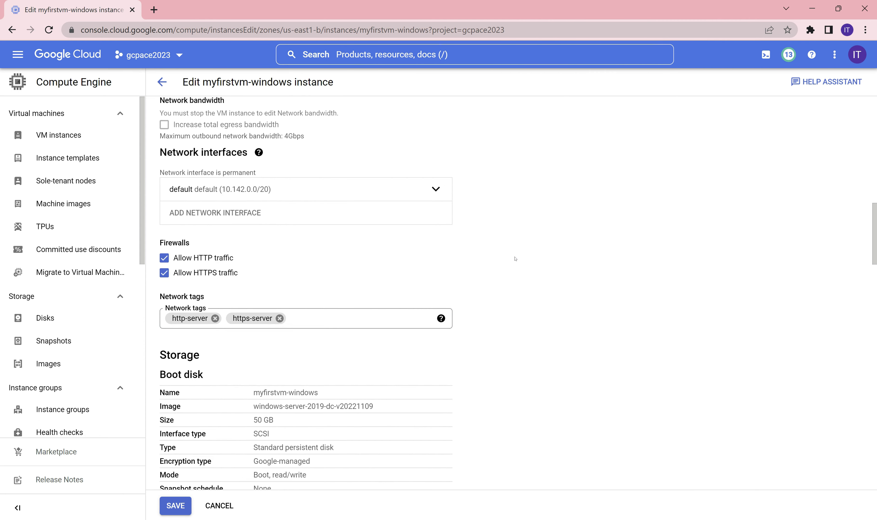
scroll(515, 259, "down", 3)
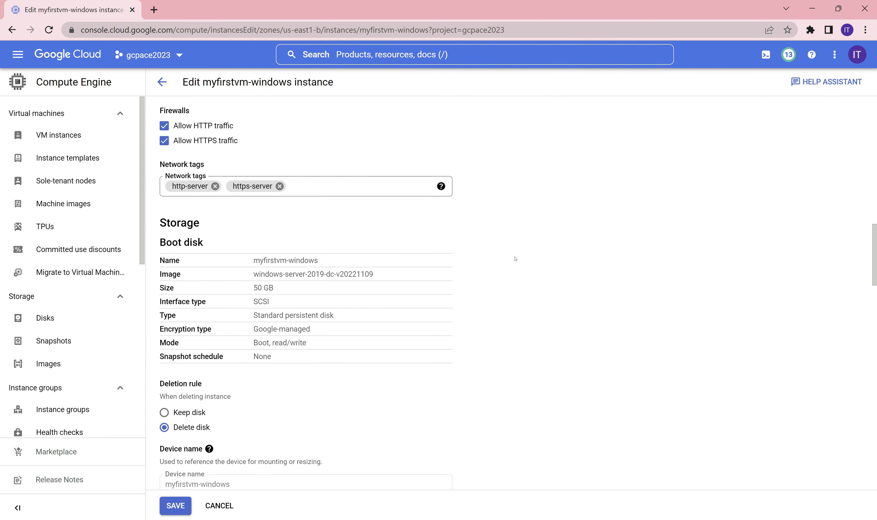
scroll(515, 259, "down", 2)
scroll(333, 309, "down", 5)
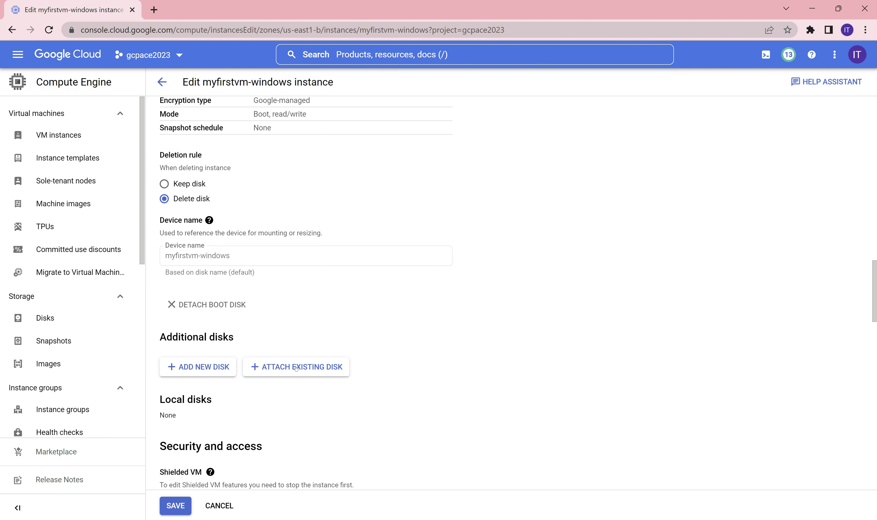
left_click(196, 370)
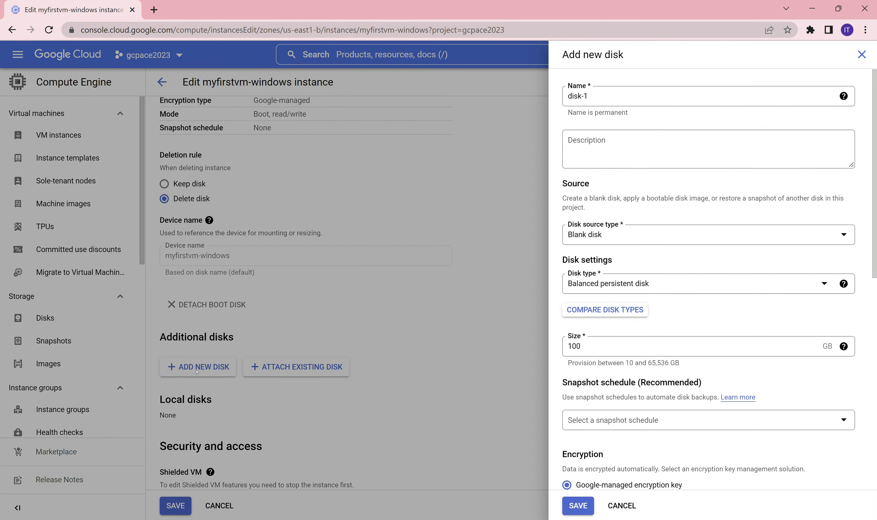
Rename the new disk from disk-1 to E-drive-myfirstvm-windows.
left_click(603, 97)
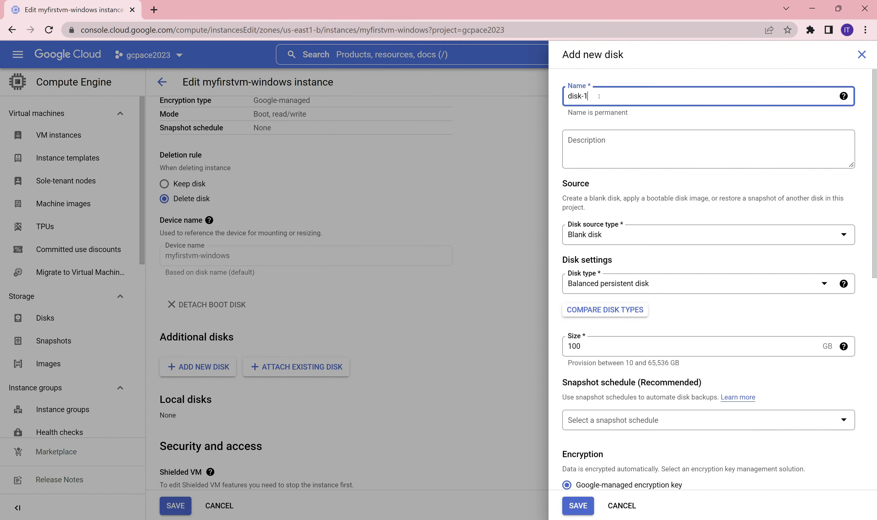
left_click_drag(599, 96, 465, 91)
type("E-Drive")
key("shift+Left")
key("shift+Left")
type("dr")
key("End")
type("-myfirstvm-windowa")
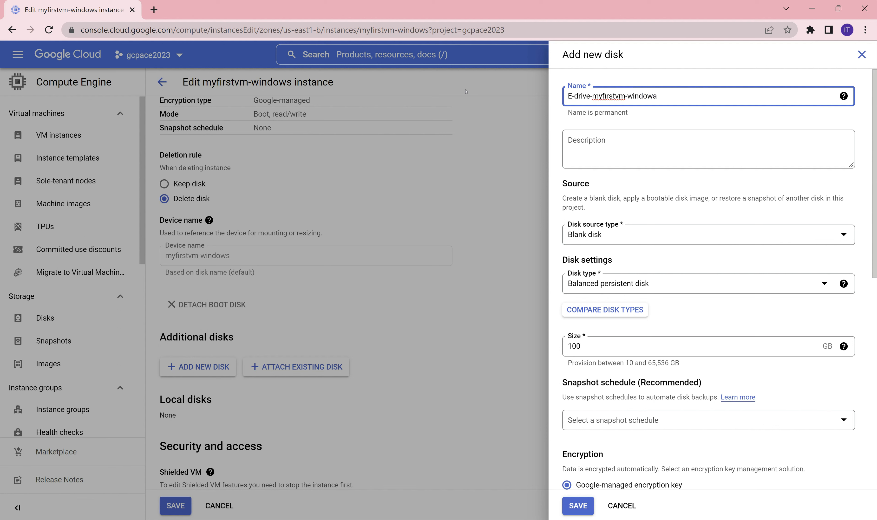
key("BackSpace")
type("s")
Describe the disk as 'This disk is for myfirstvm-windows' and lowercase the name's leading E.
left_click(614, 135)
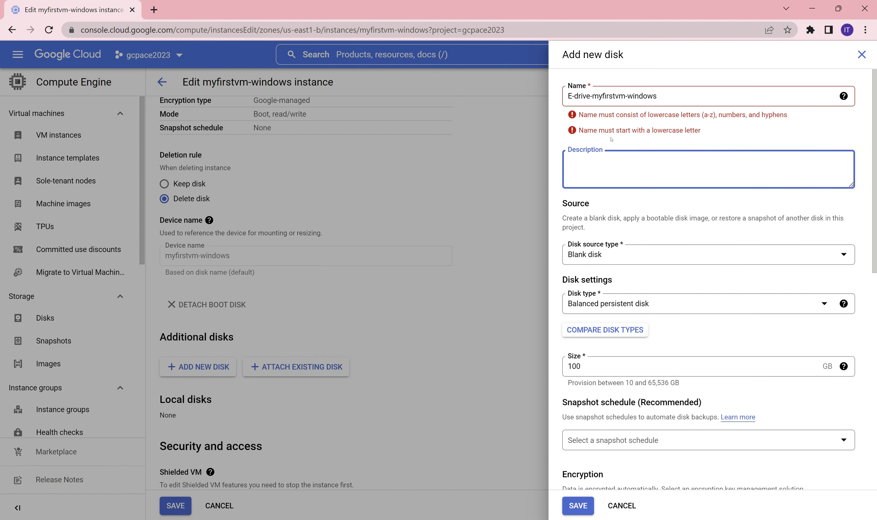
type("This disk")
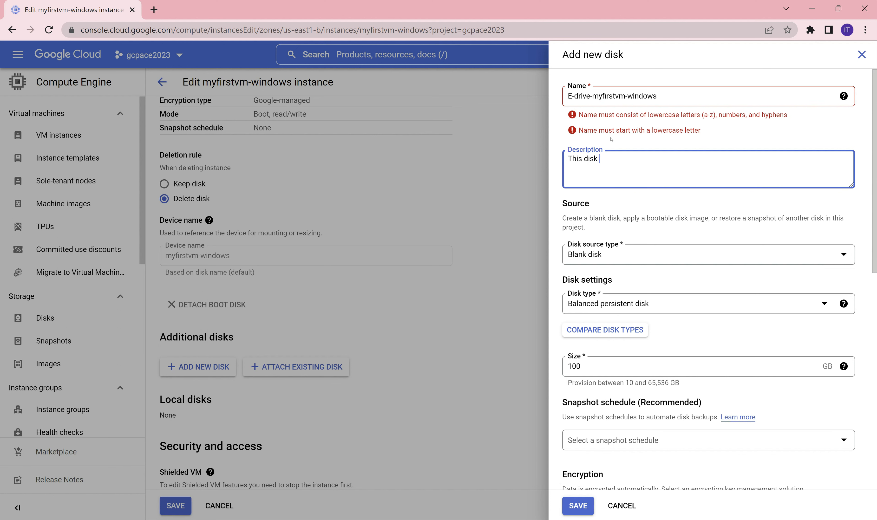
left_click(574, 99)
key("BackSpace")
type("e")
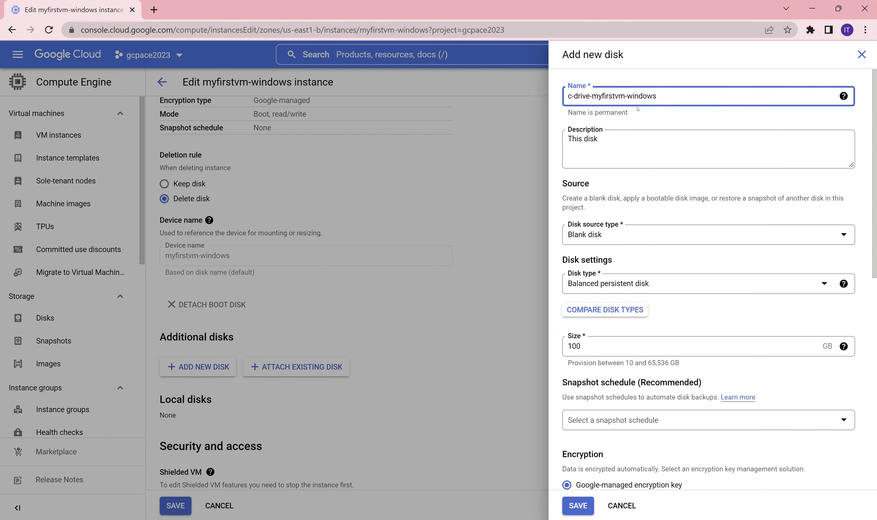
left_click(610, 136)
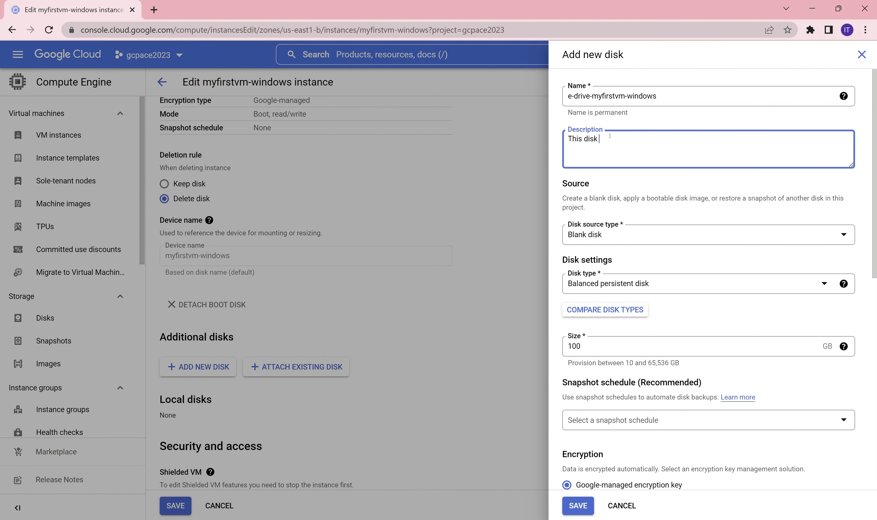
type("is for")
left_click_drag(657, 95, 591, 96)
key("ctrl+c")
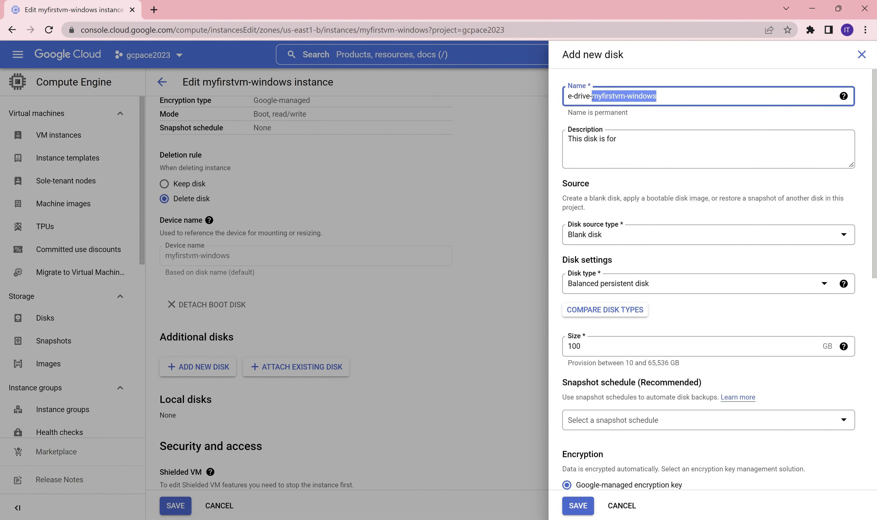
left_click(663, 147)
key("ctrl+v")
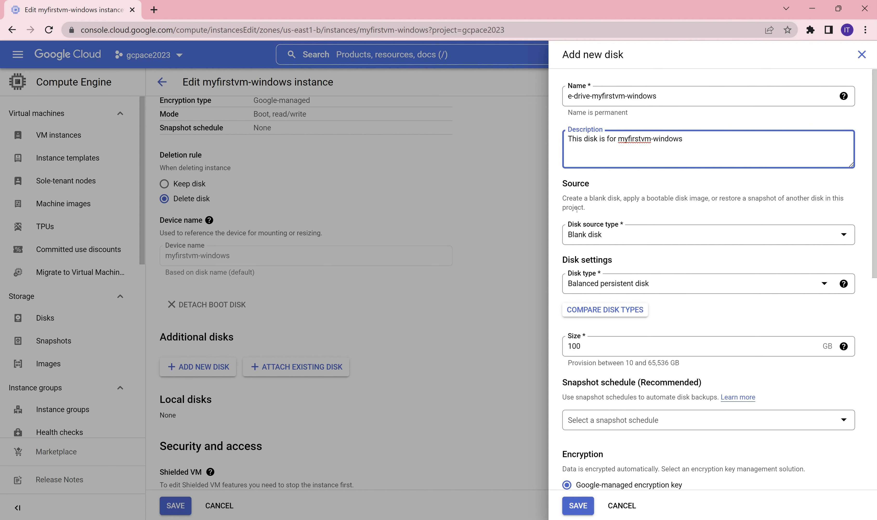
left_click(606, 236)
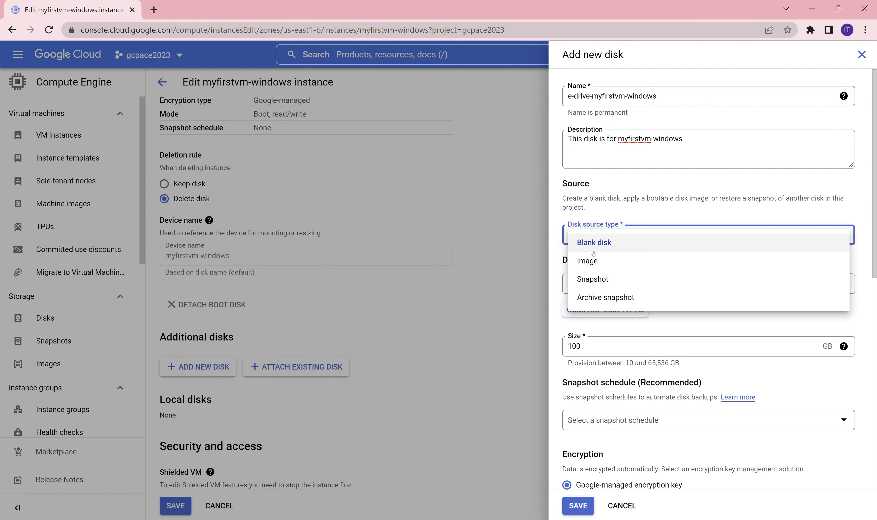
Keep Blank disk as the source and choose Standard persistent disk as the type.
left_click(601, 245)
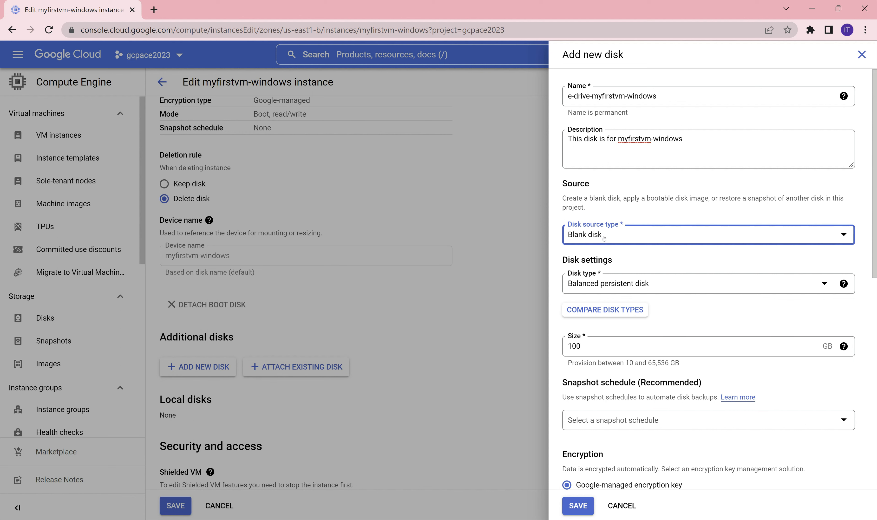
left_click(604, 239)
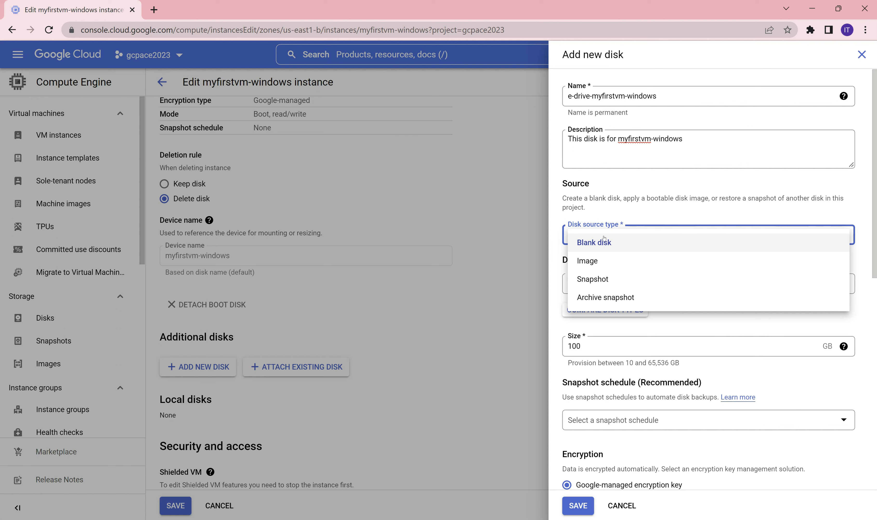
left_click(598, 243)
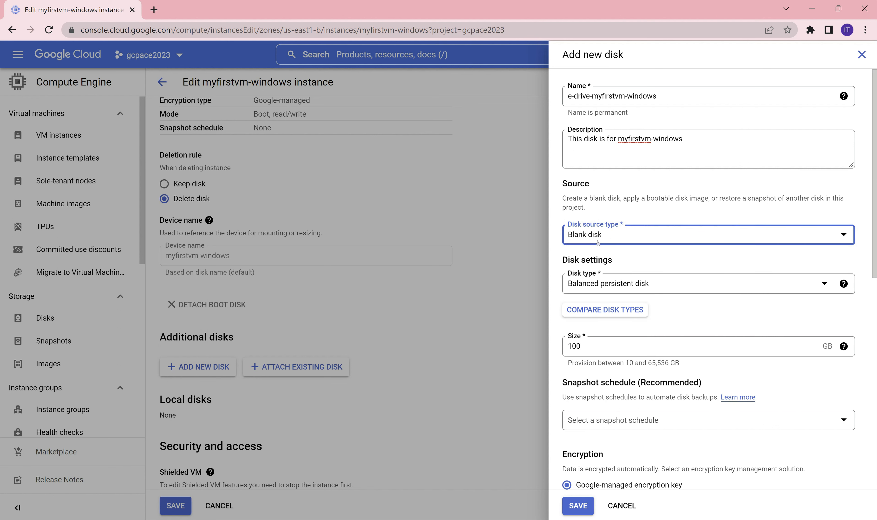
left_click(609, 287)
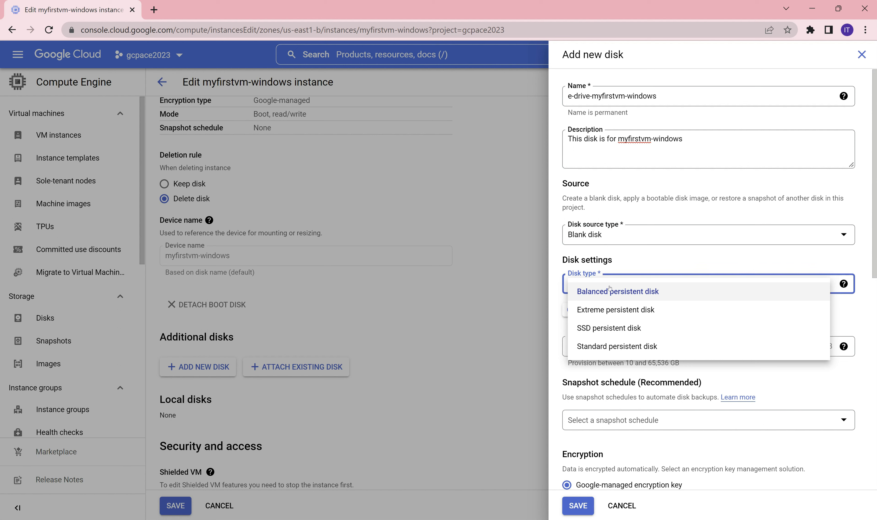
left_click(632, 349)
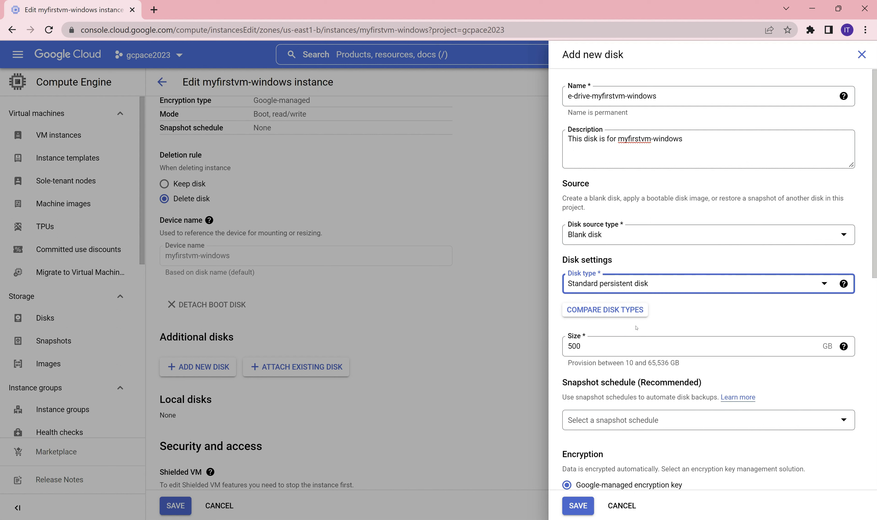
Change the disk size from 500 GB to 10 GB.
left_click(588, 344)
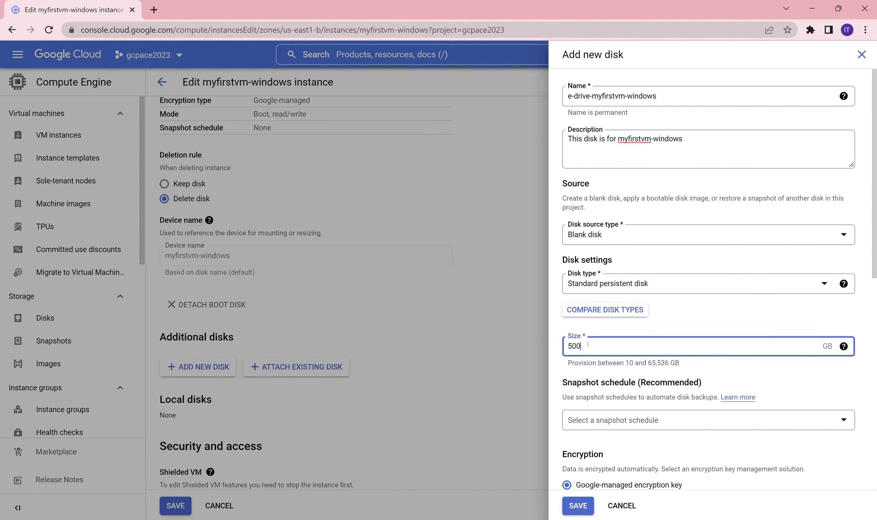
key("BackSpace")
key("BackSpace")
key("BackSpace")
type("5")
key("BackSpace")
type("5")
left_click_drag(585, 349, 557, 354)
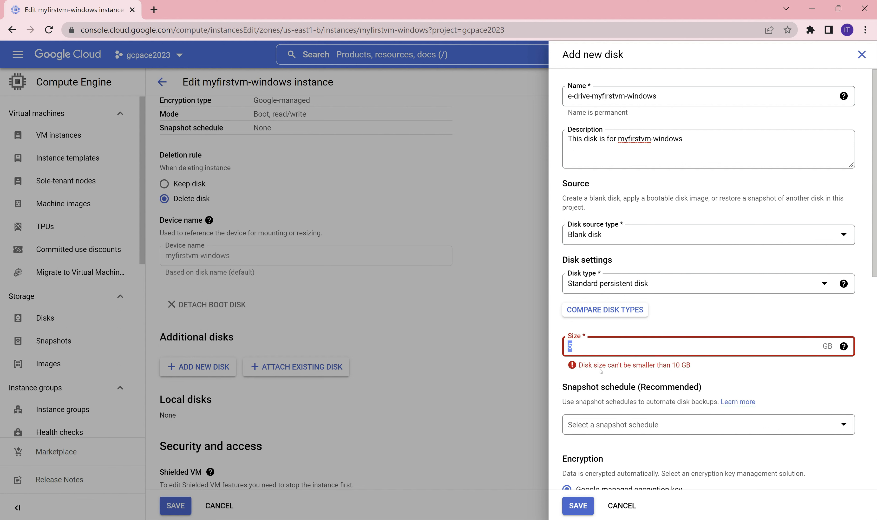
type("10")
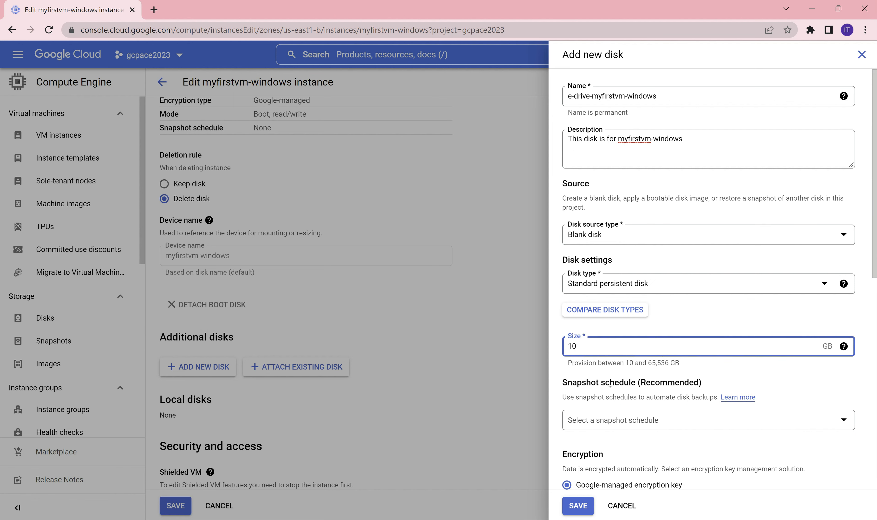
Set the deletion rule to Delete disk and save the 10 GB blank disk to the instance.
scroll(641, 392, "down", 3)
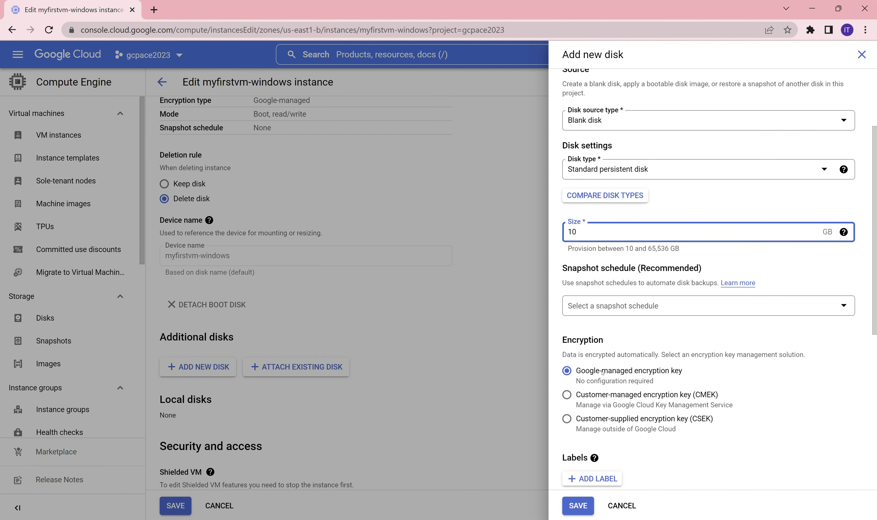
scroll(742, 403, "down", 2)
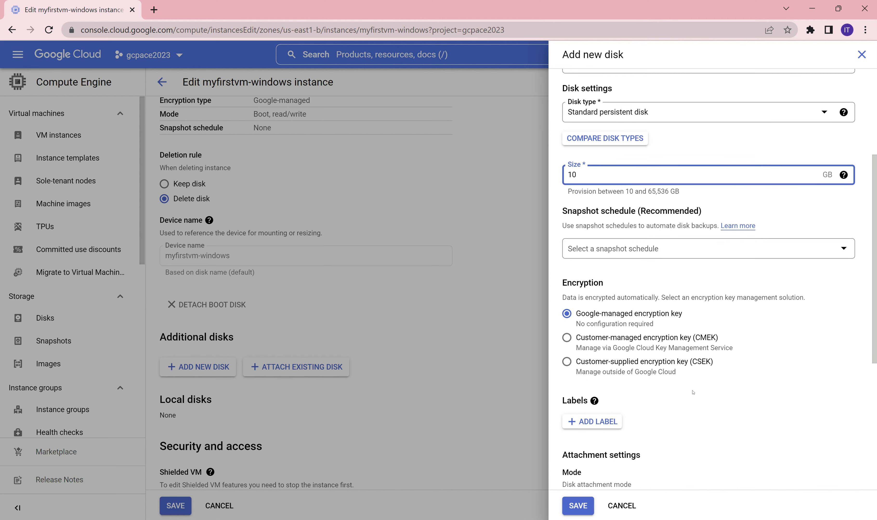
scroll(692, 392, "down", 2)
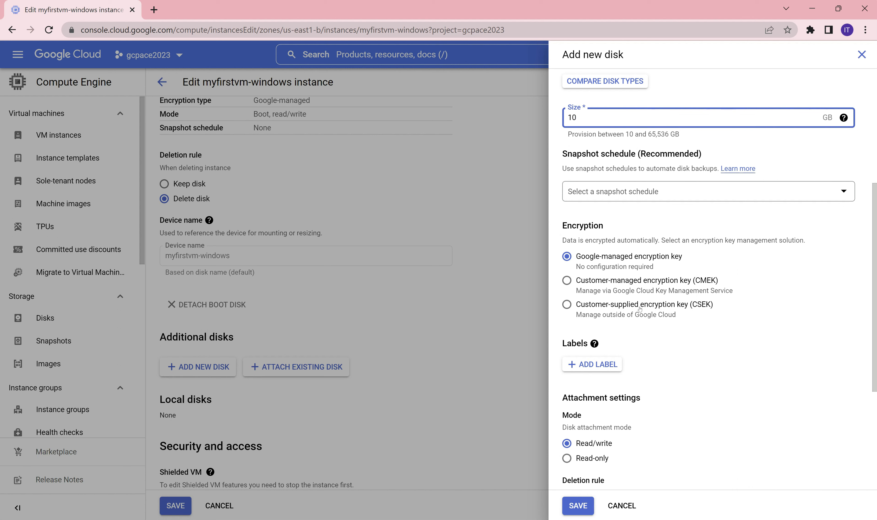
scroll(716, 339, "down", 1)
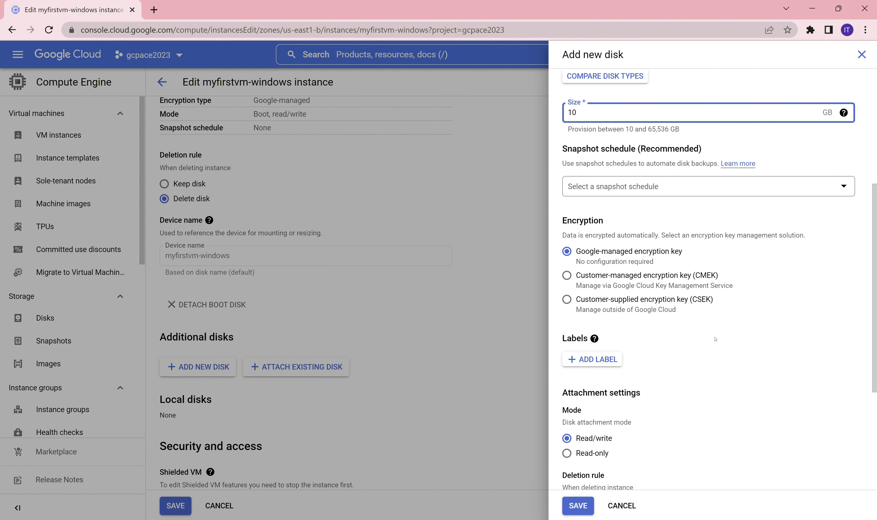
scroll(716, 339, "down", 3)
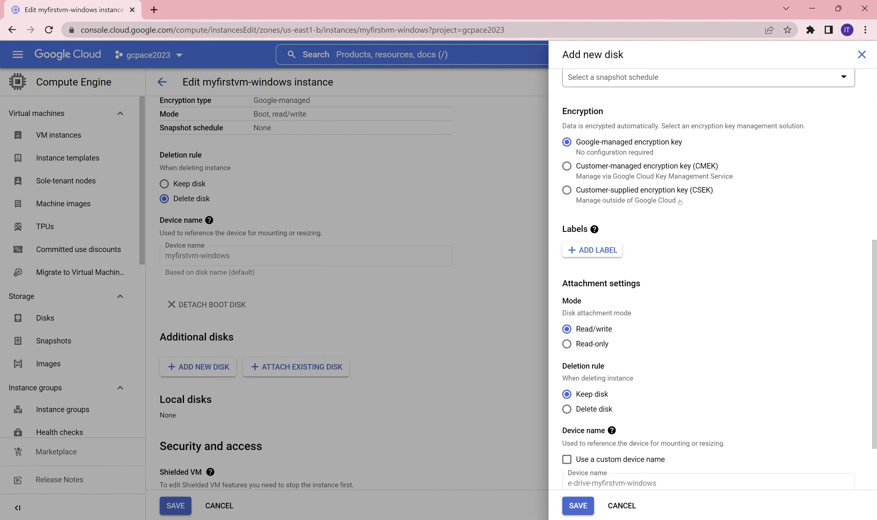
scroll(707, 239, "down", 2)
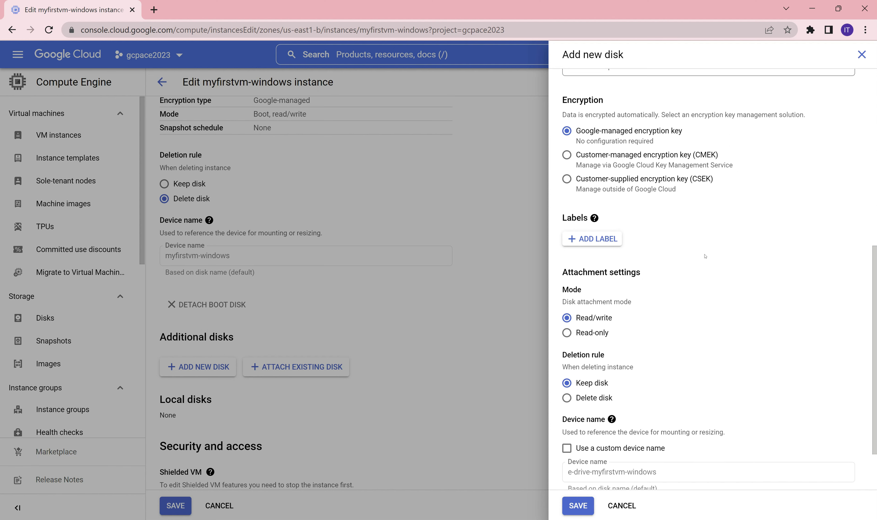
scroll(687, 241, "down", 1)
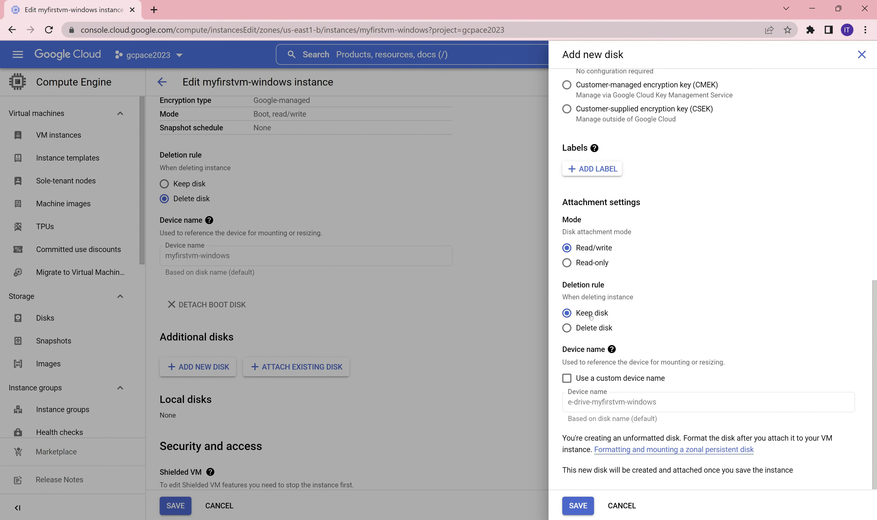
left_click(592, 328)
left_click(584, 511)
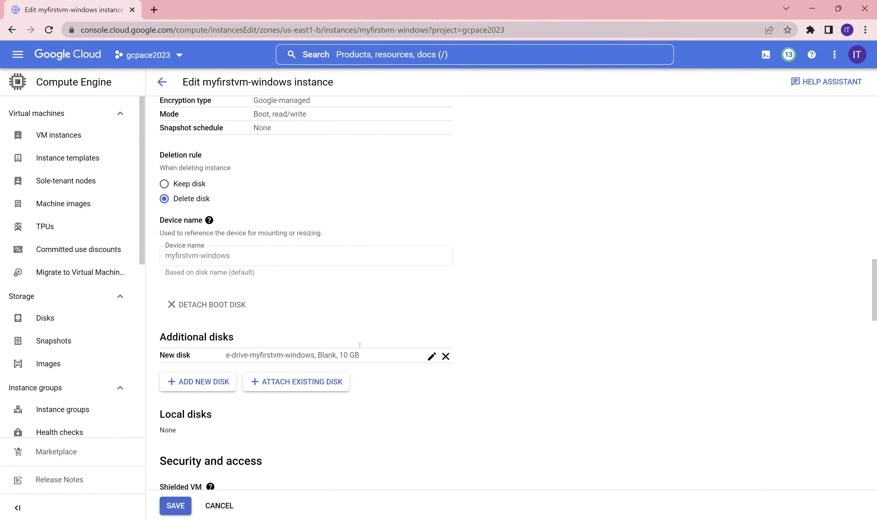
Save the instance, verify the 10 GB e-drive disk under Additional disks, and return to VM instances.
scroll(403, 413, "down", 3)
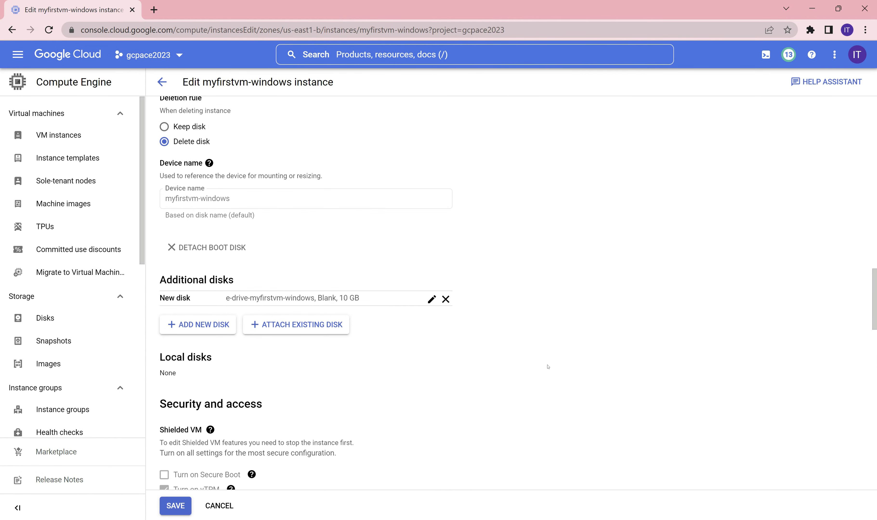
left_click(176, 506)
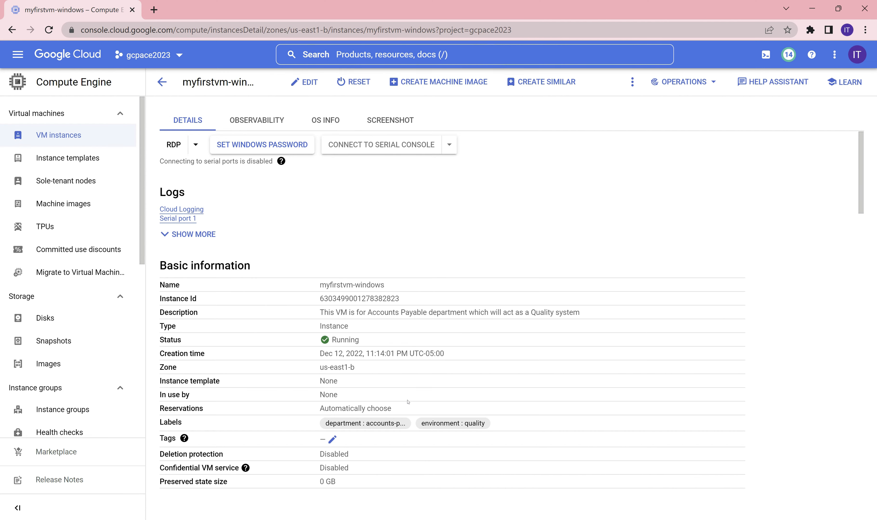
scroll(347, 290, "down", 12)
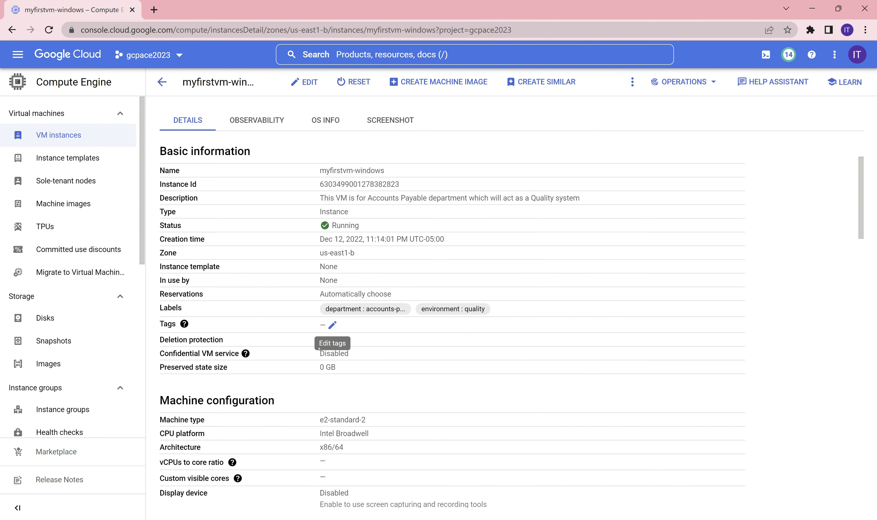
scroll(309, 367, "down", 4)
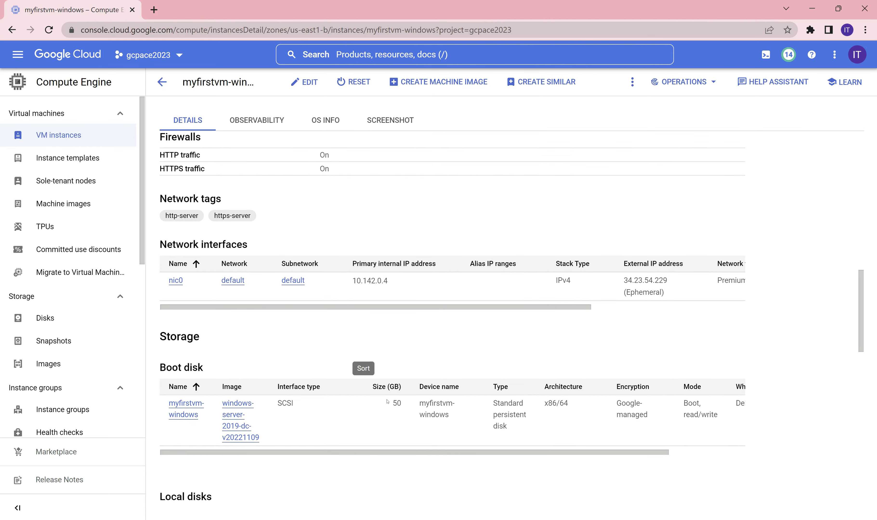
scroll(190, 283, "down", 5)
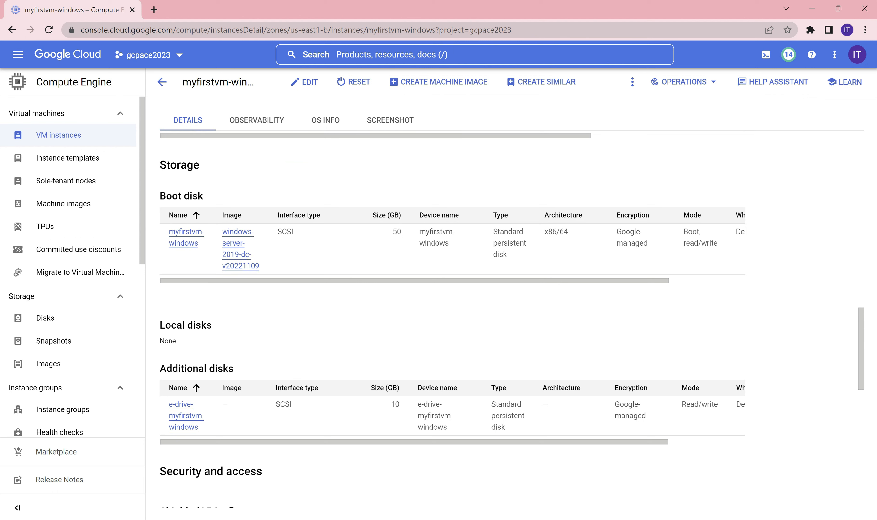
mouse_move(657, 438)
left_mouse_down()
mouse_move(755, 444)
mouse_move(641, 444)
left_mouse_up()
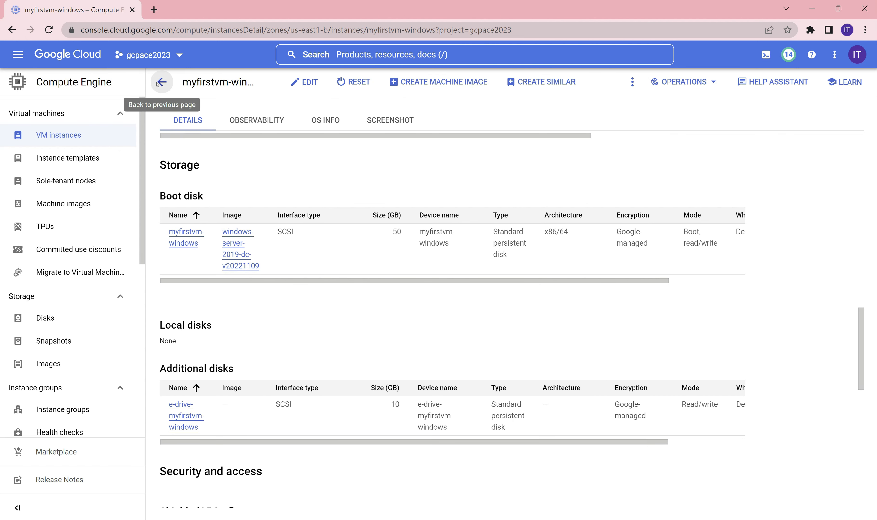
left_click(63, 134)
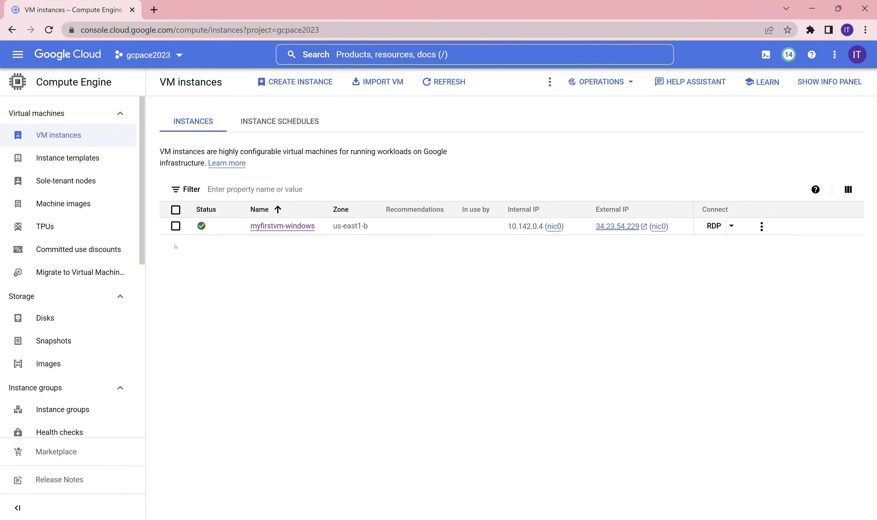
left_click(763, 227)
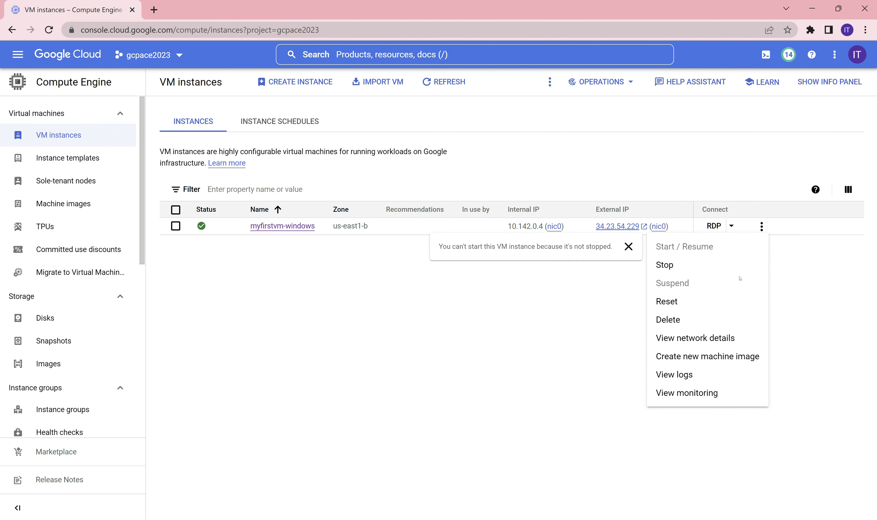
left_click(568, 329)
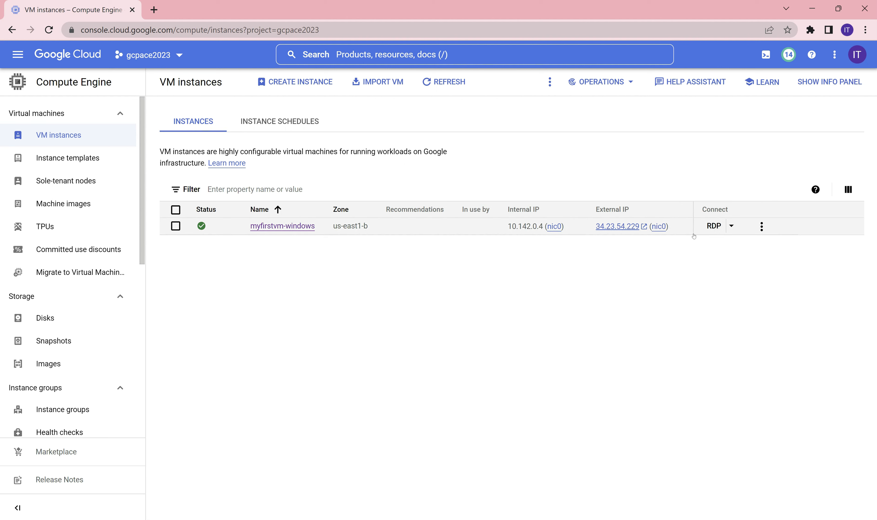
Download the myfirstvm-windows RDP file and connect to 34.23.54.229 through Remote Desktop.
left_click(714, 226)
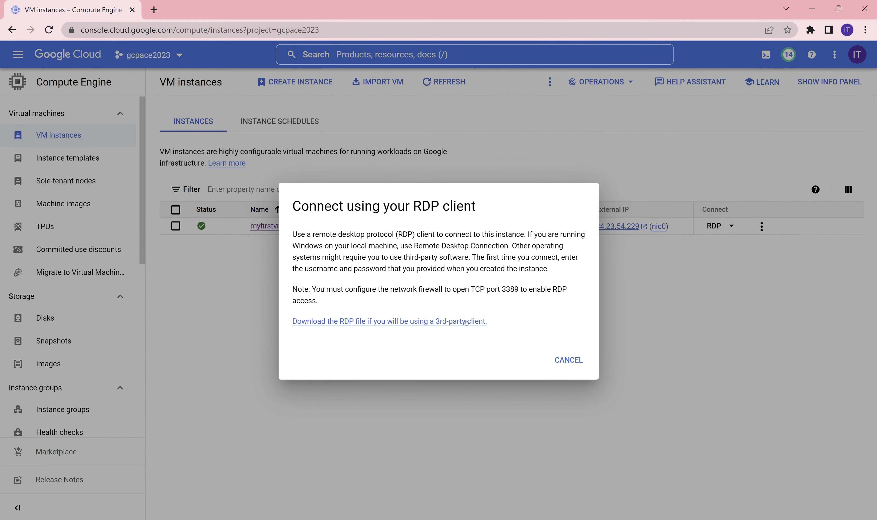
left_click(466, 321)
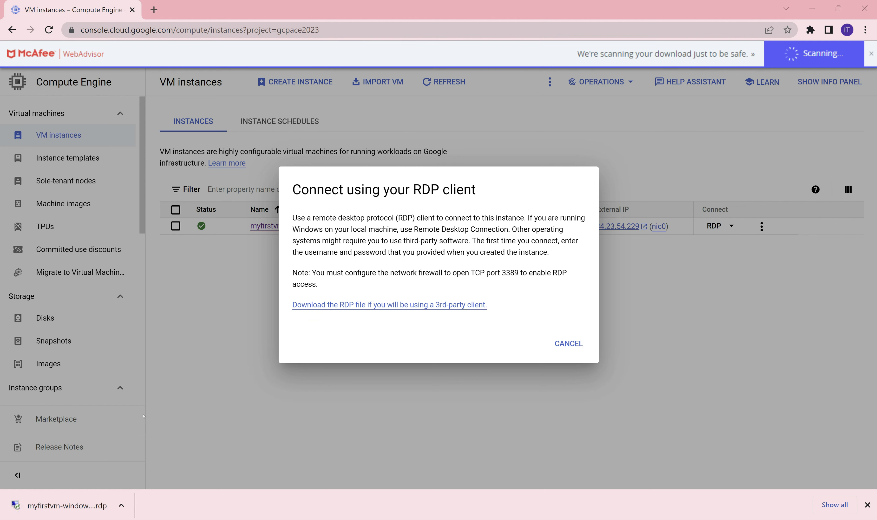
left_click(61, 507)
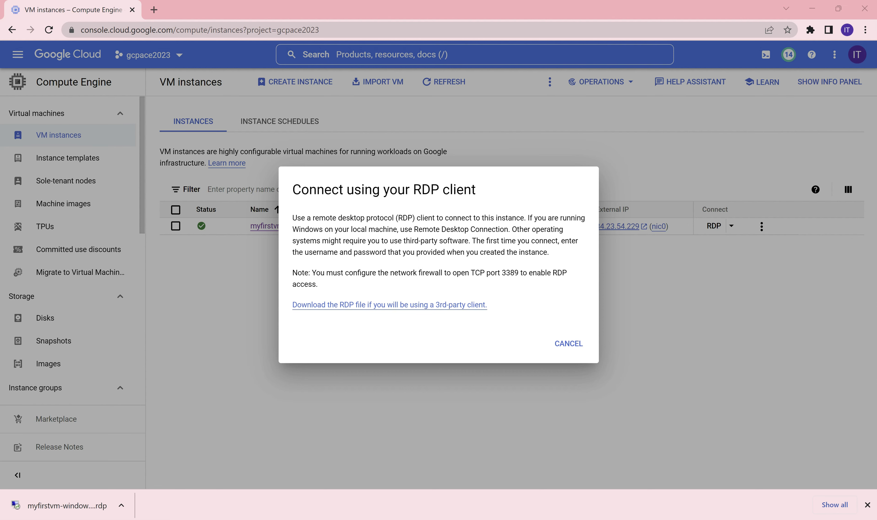
left_click(439, 400)
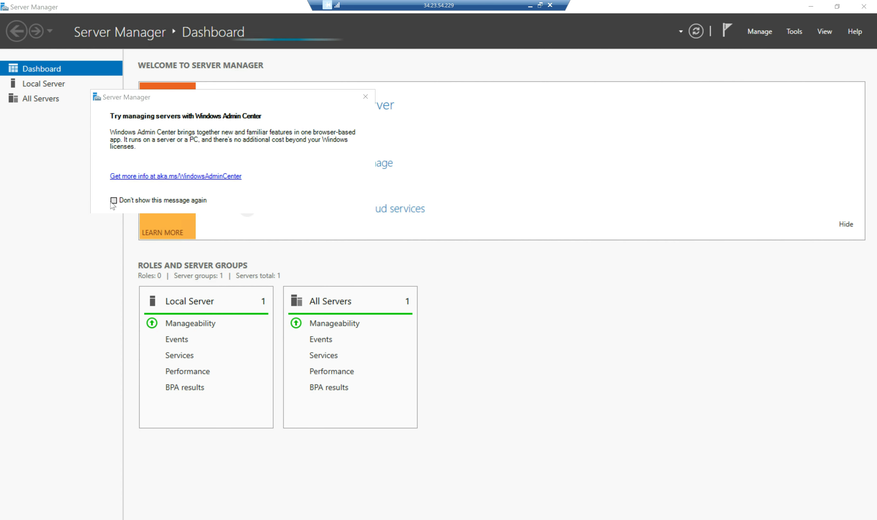
Stop the Windows Admin Center tip from reappearing and close Server Manager.
left_click(114, 201)
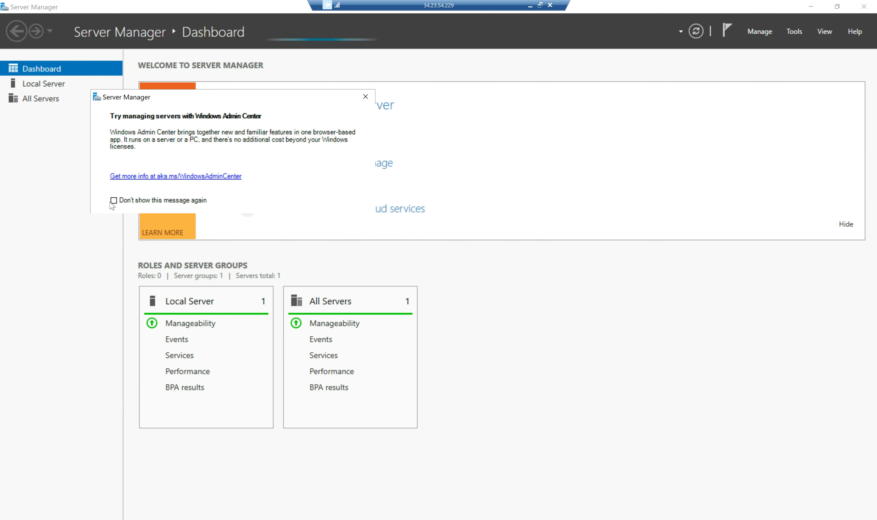
left_click(366, 97)
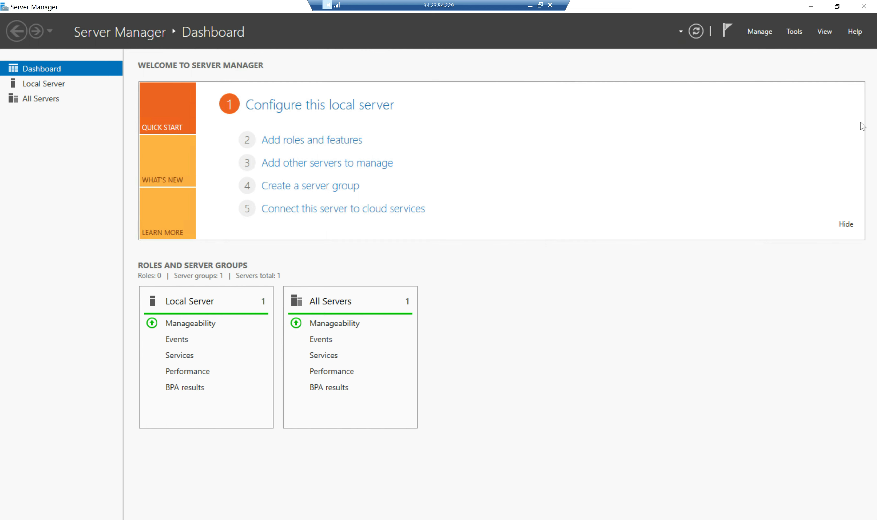
left_click(864, 7)
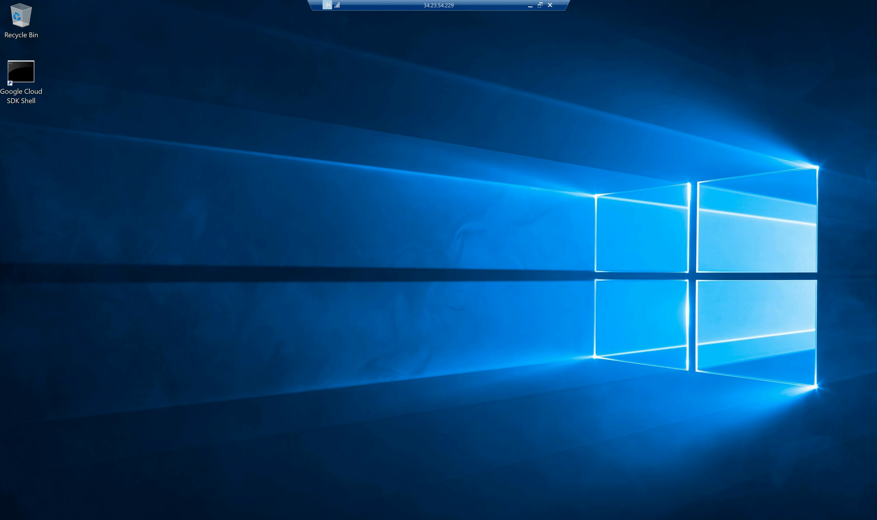
Open File Explorer on This PC and confirm only Local Disk (C:), 28.3 GB free of 49.8 GB, appears.
left_click(142, 519)
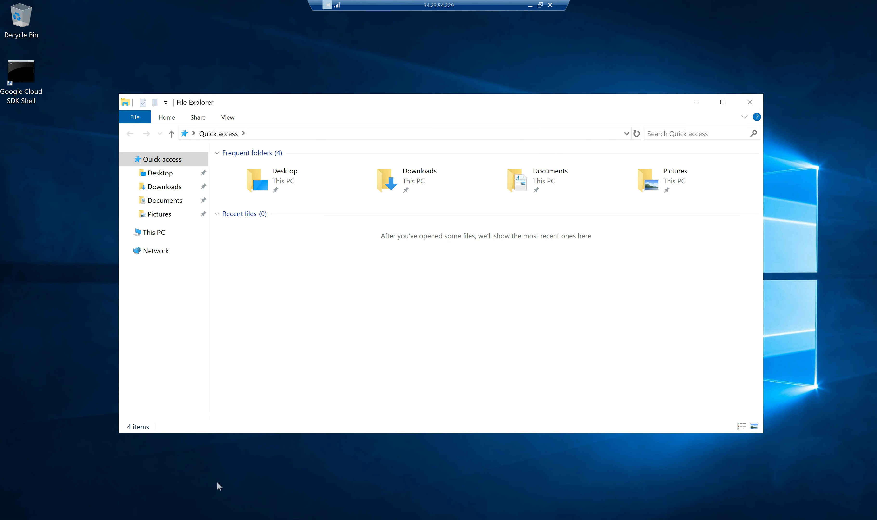
left_click(154, 235)
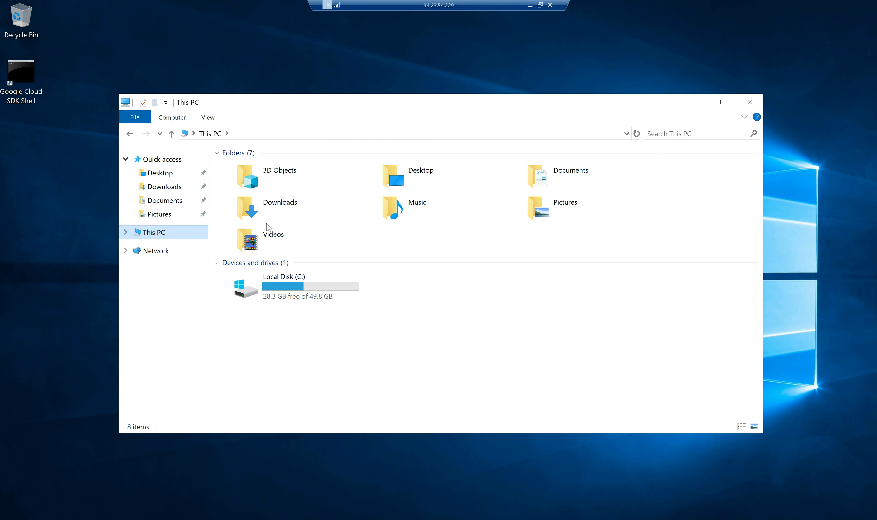
mouse_move(315, 287)
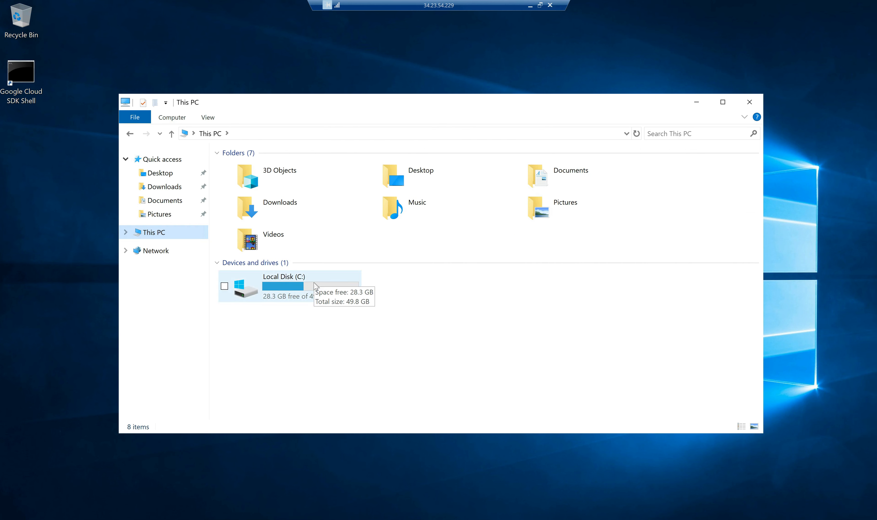
left_click(582, 290)
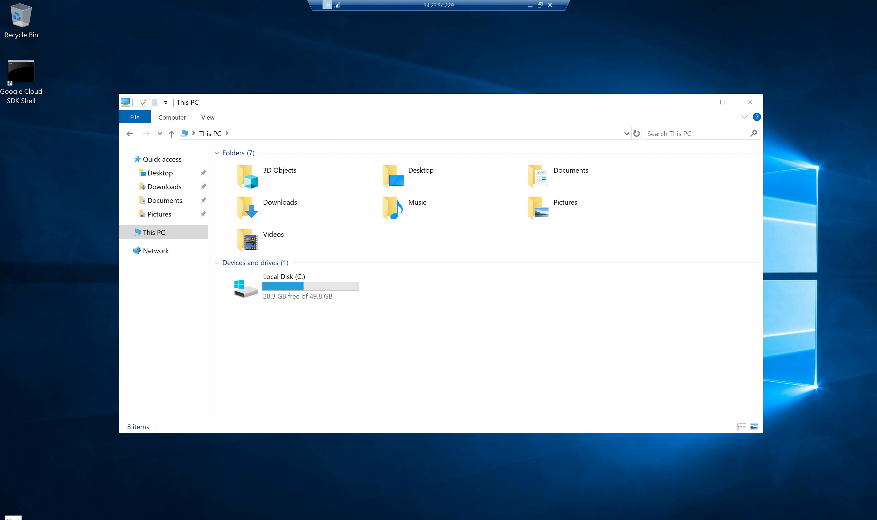
left_click(7, 515)
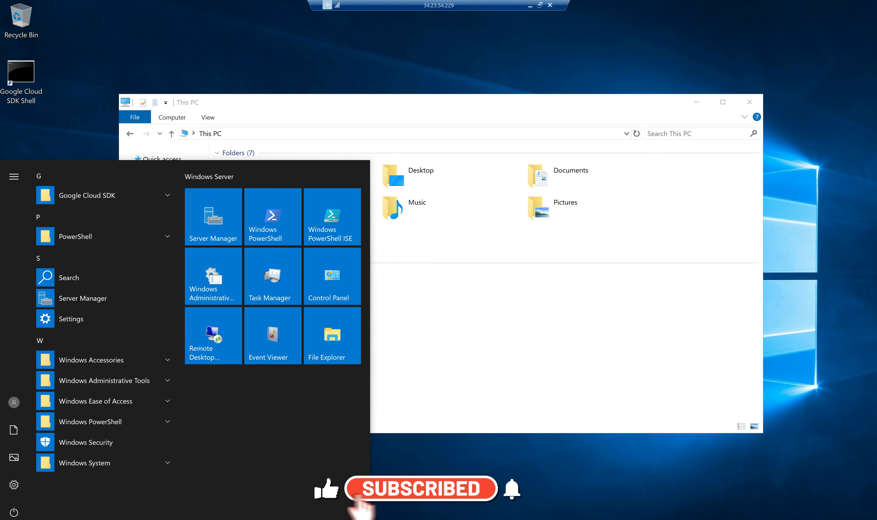
right_click(13, 519)
left_click(12, 519)
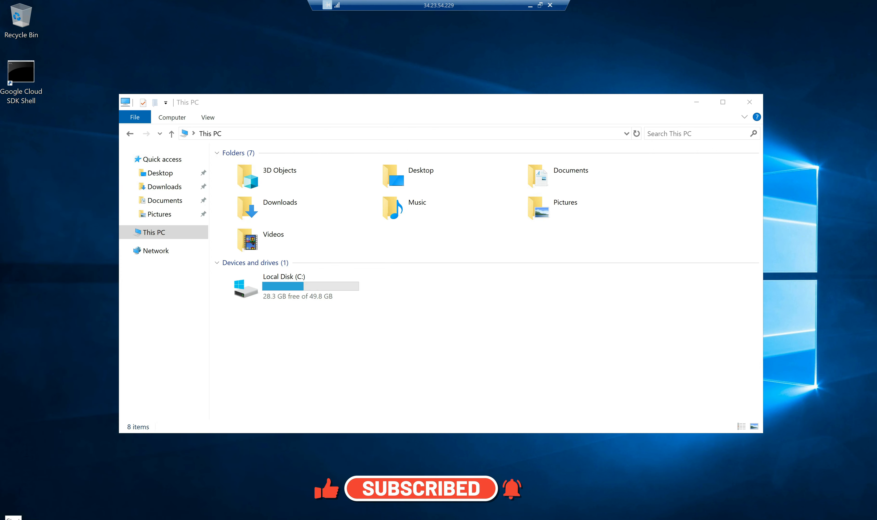
Open Disk Management from the Start right-click menu and initialize Disk 1 as GPT.
right_click(13, 519)
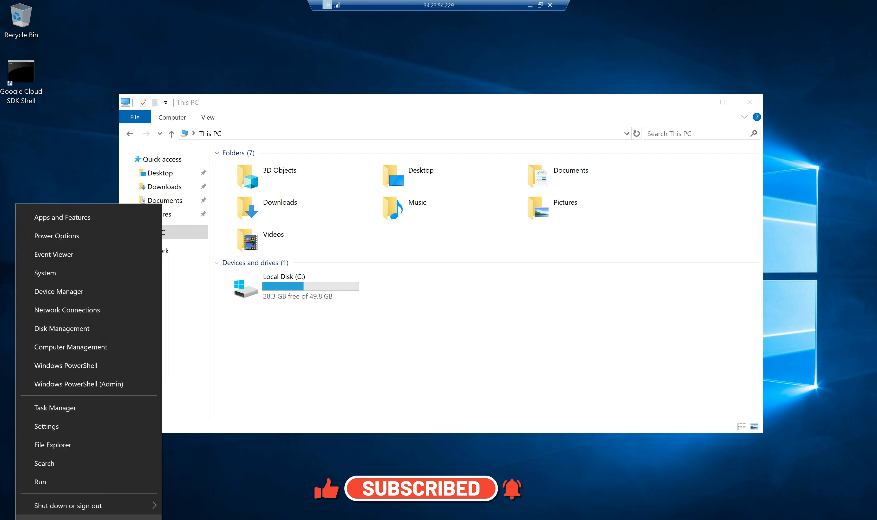
left_click(65, 333)
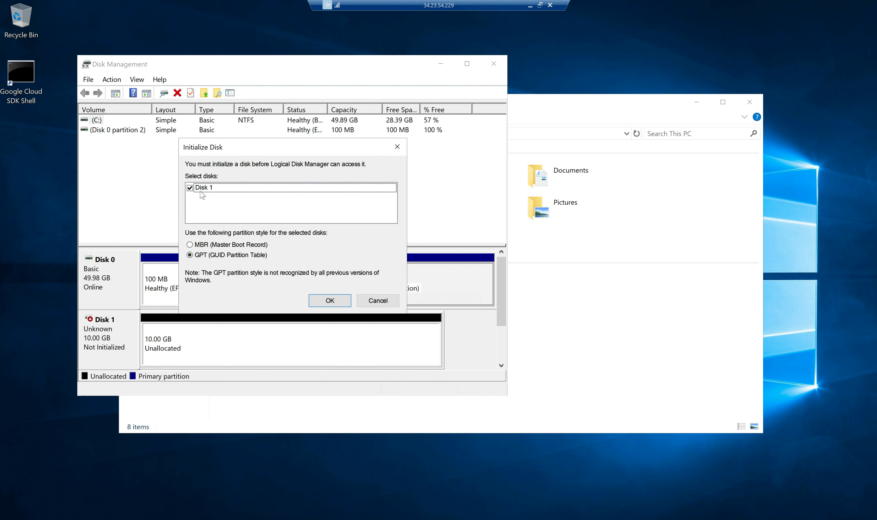
left_click(329, 300)
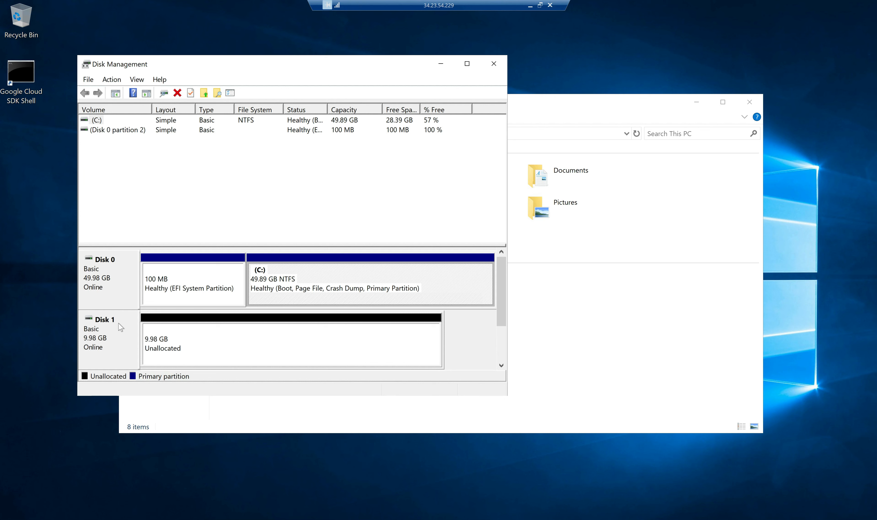
right_click(174, 344)
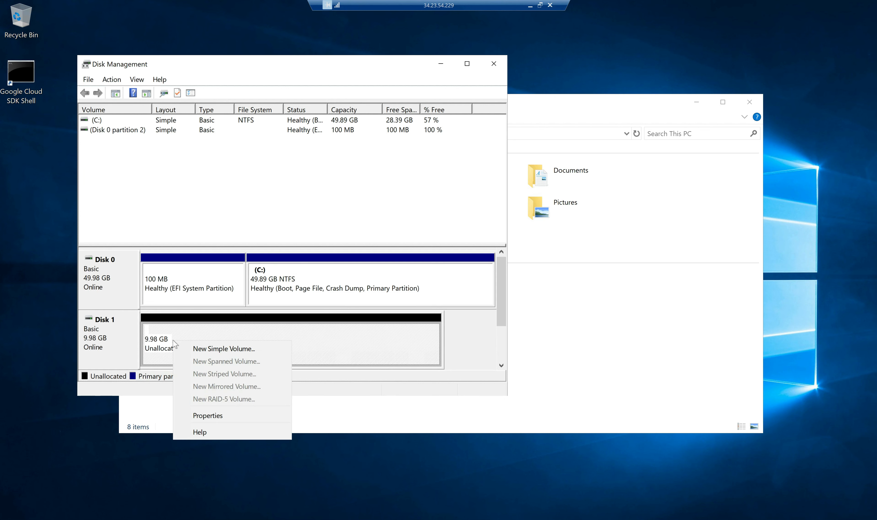
Create a 10222 MB simple volume on Disk 1 as drive E, NTFS quick-formatted, labelled New Volume.
left_click(256, 350)
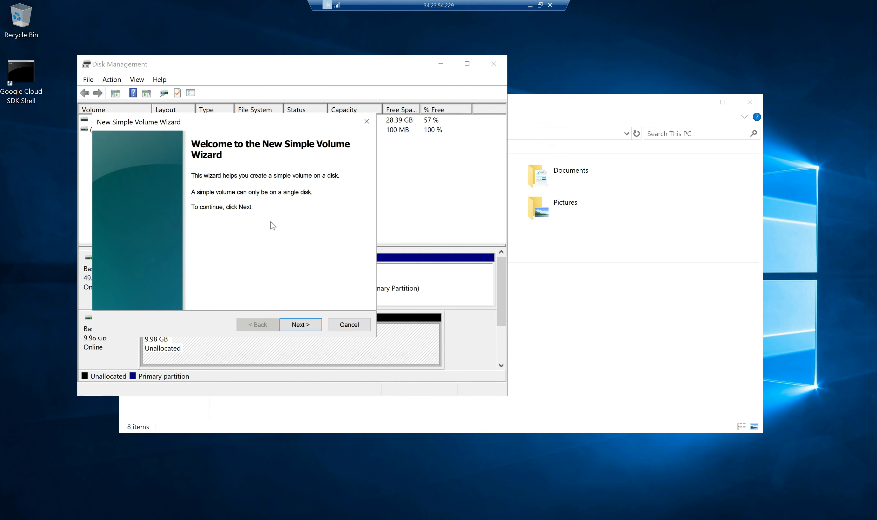
left_click(307, 325)
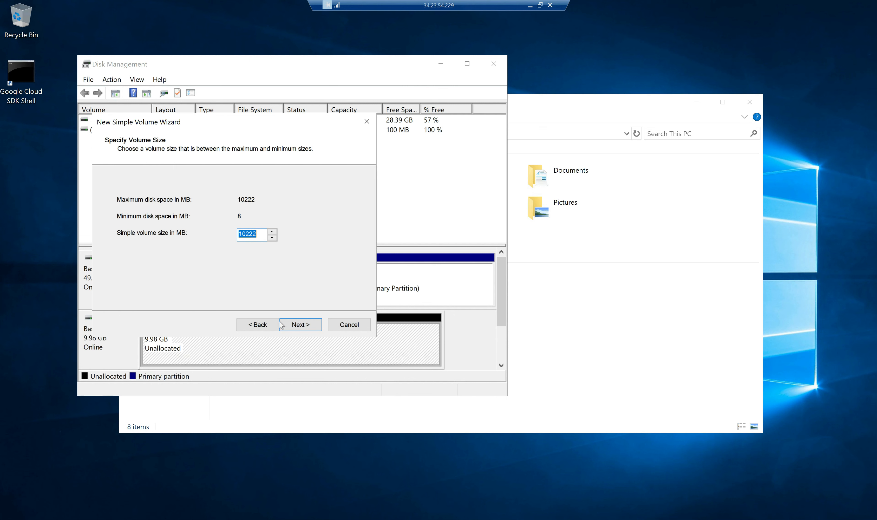
left_click(305, 327)
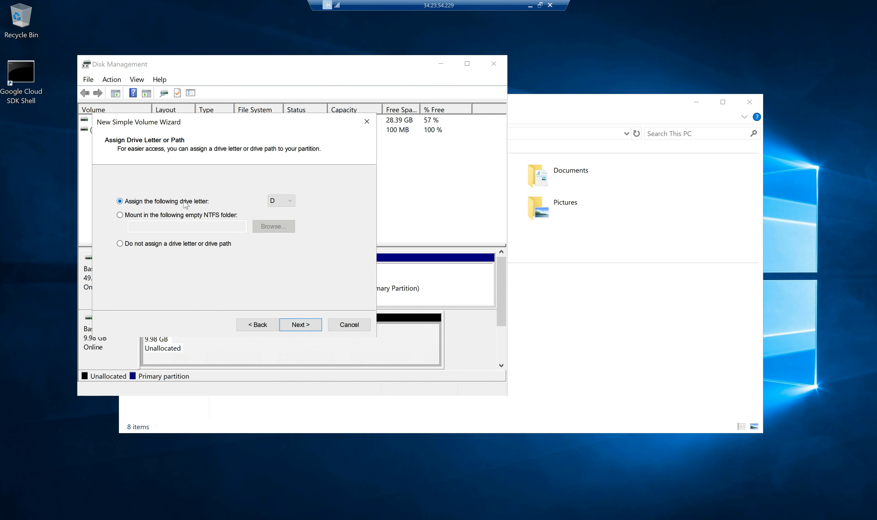
left_click(285, 201)
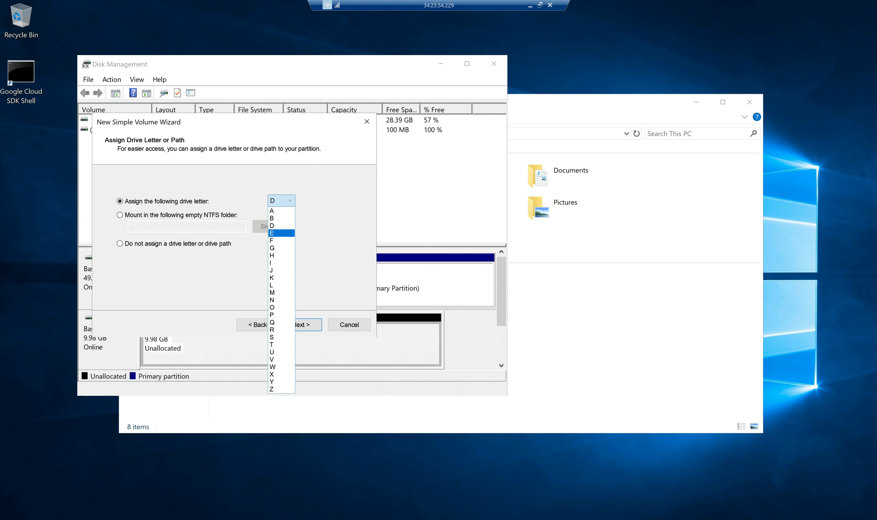
left_click(281, 233)
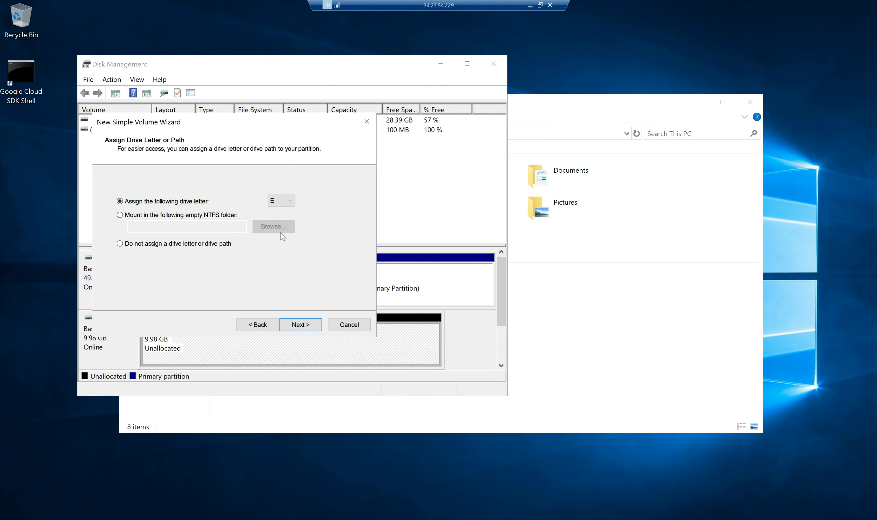
left_click(290, 200)
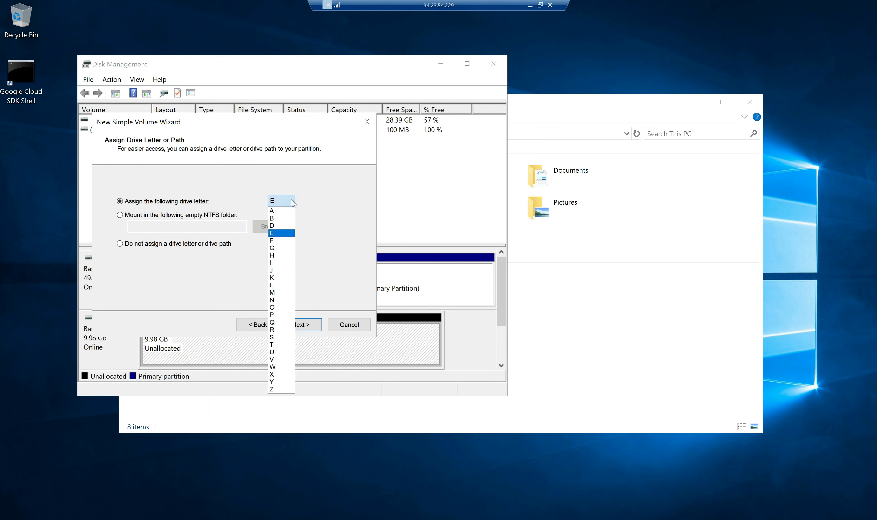
left_click(309, 196)
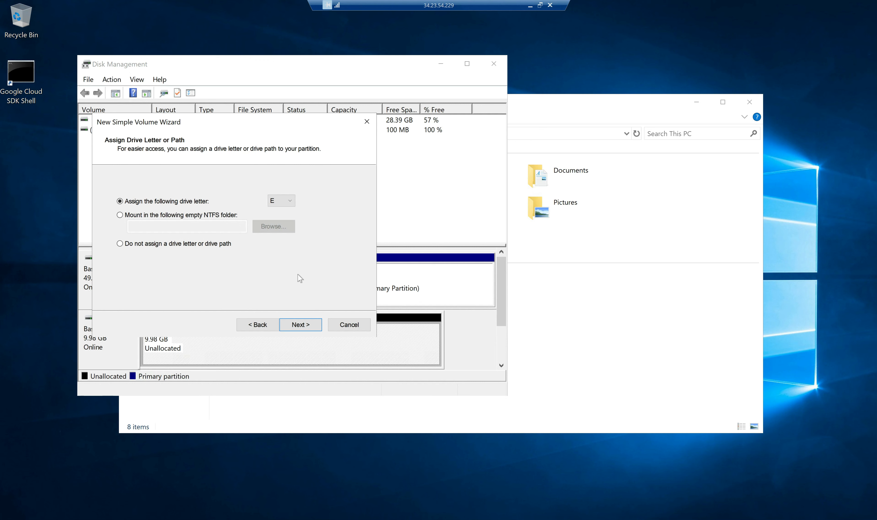
left_click(285, 202)
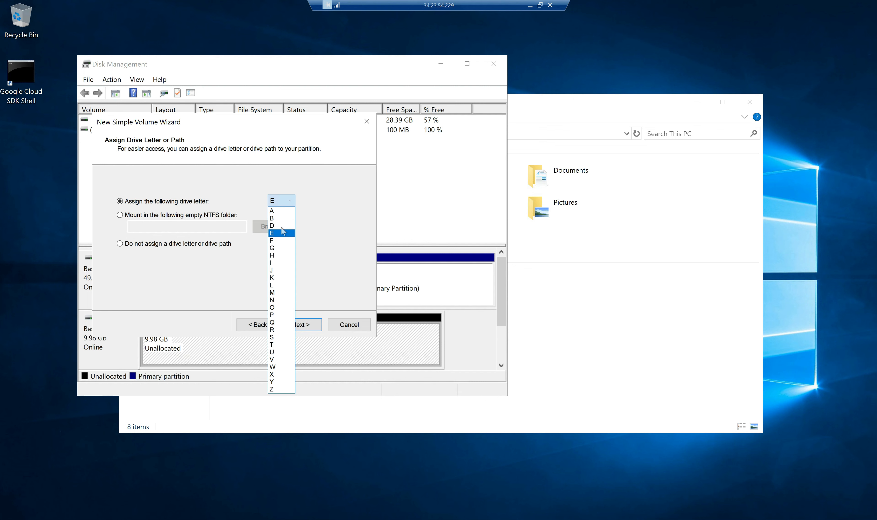
left_click(305, 217)
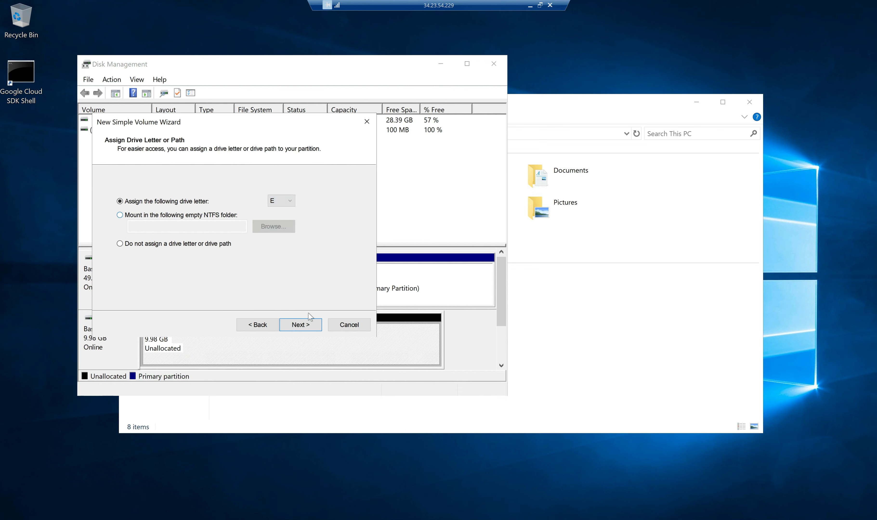
left_click(305, 328)
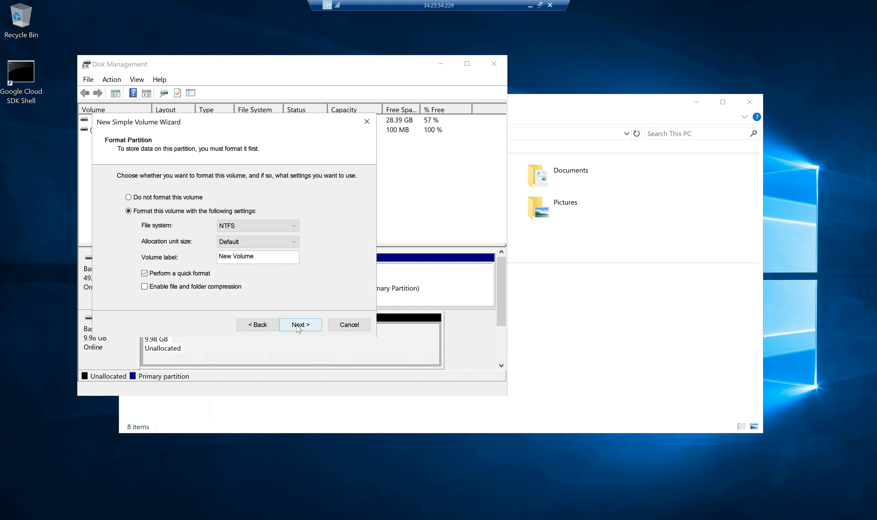
left_click(299, 328)
left_click(298, 328)
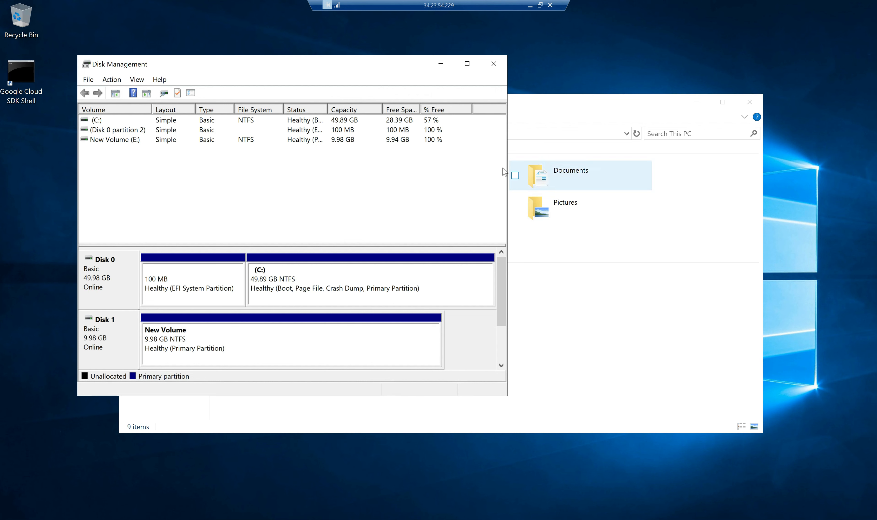
Close Disk Management and confirm the new New Volume (E:) drive is empty.
left_click(494, 65)
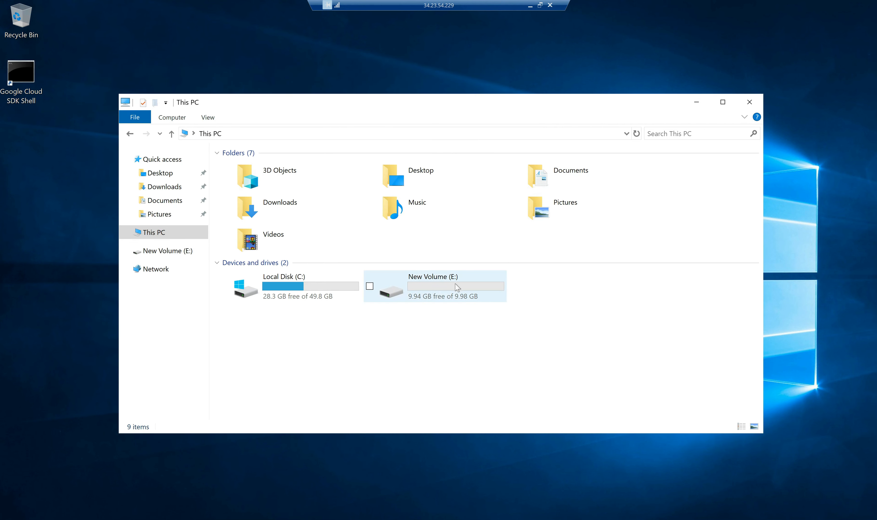
double_click(409, 303)
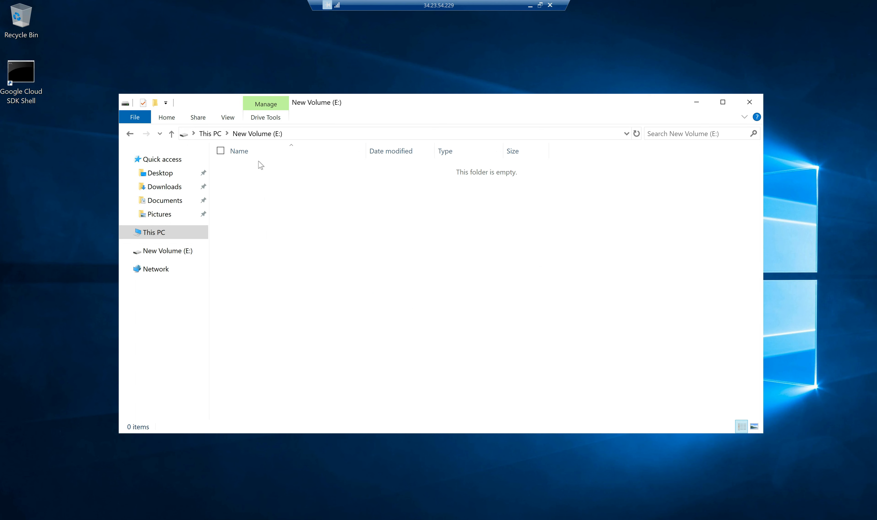
left_click(210, 134)
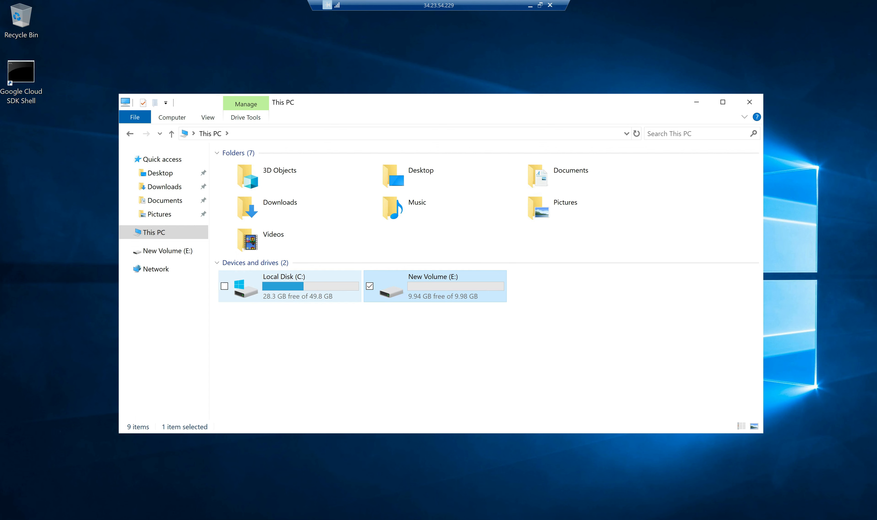
Create a new folder on Local Disk (C:).
double_click(317, 293)
right_click(275, 261)
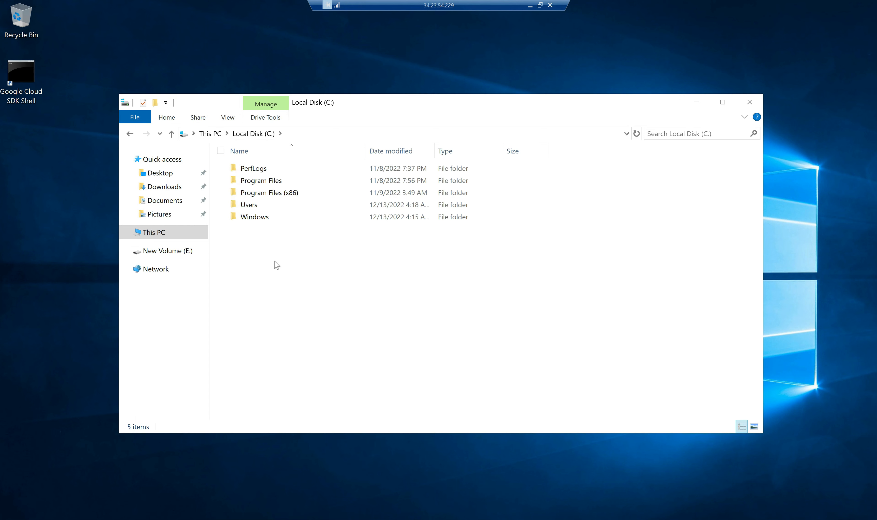
mouse_move(213, 371)
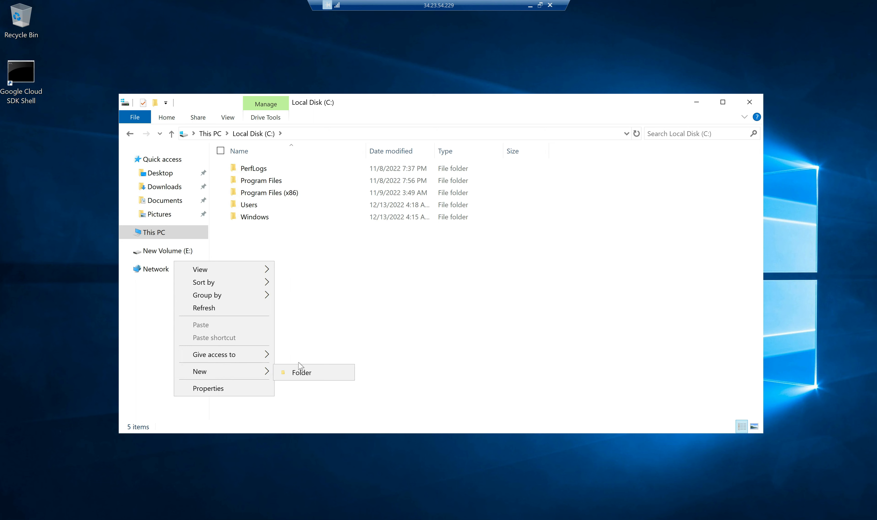
left_click(302, 373)
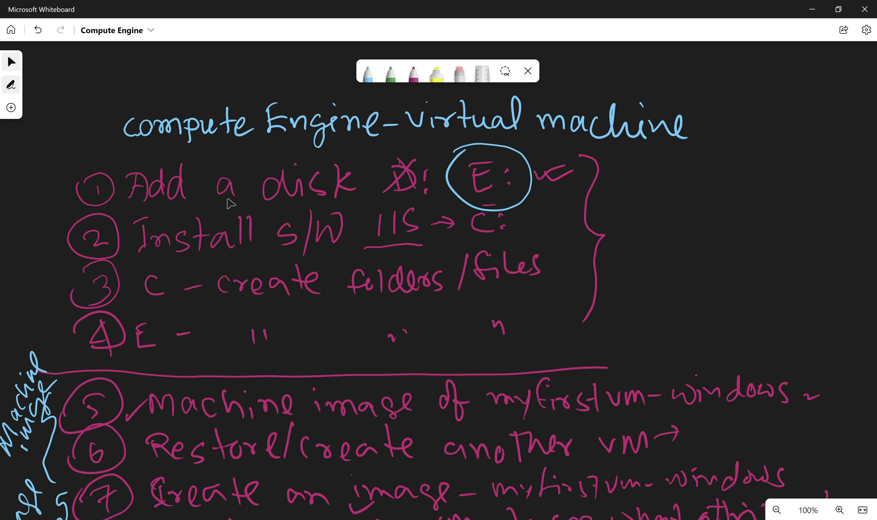
Highlight step 1, Add a disk, in yellow on the whiteboard, then return to the VM session.
left_click(436, 73)
mouse_move(23, 190)
left_mouse_down()
mouse_move(42, 215)
mouse_move(214, 159)
left_mouse_up()
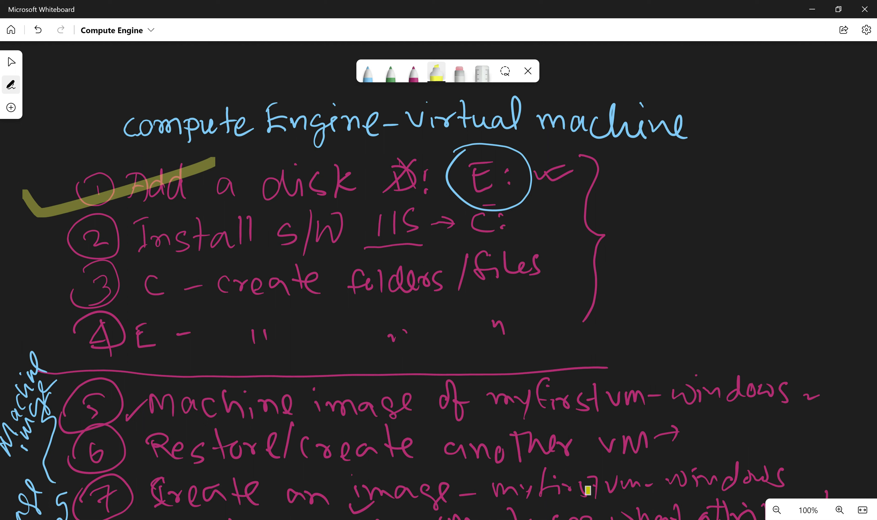
left_click(630, 463)
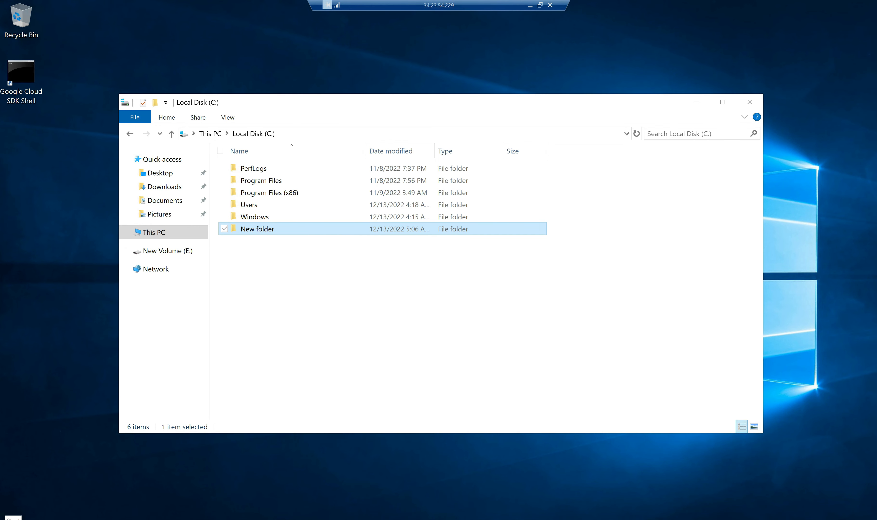
Launch Server Manager's Add Roles and Features wizard for a role-based install on this server.
left_click(8, 517)
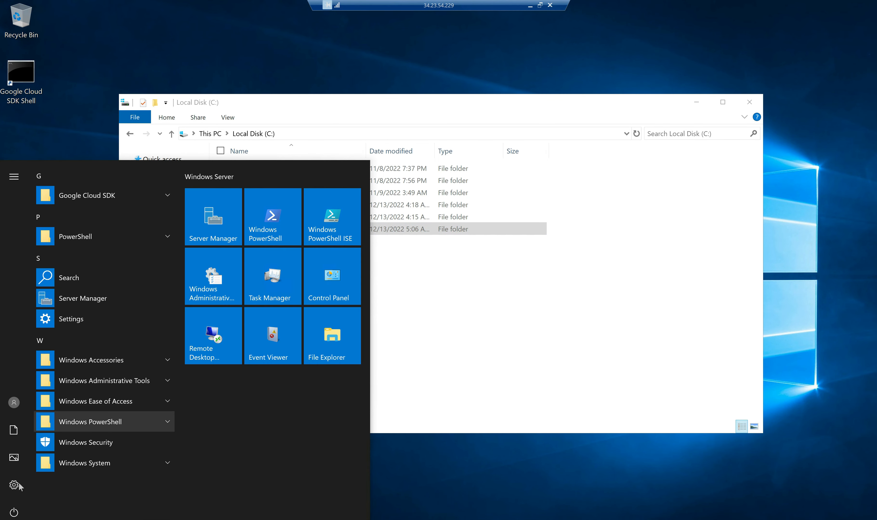
left_click(92, 299)
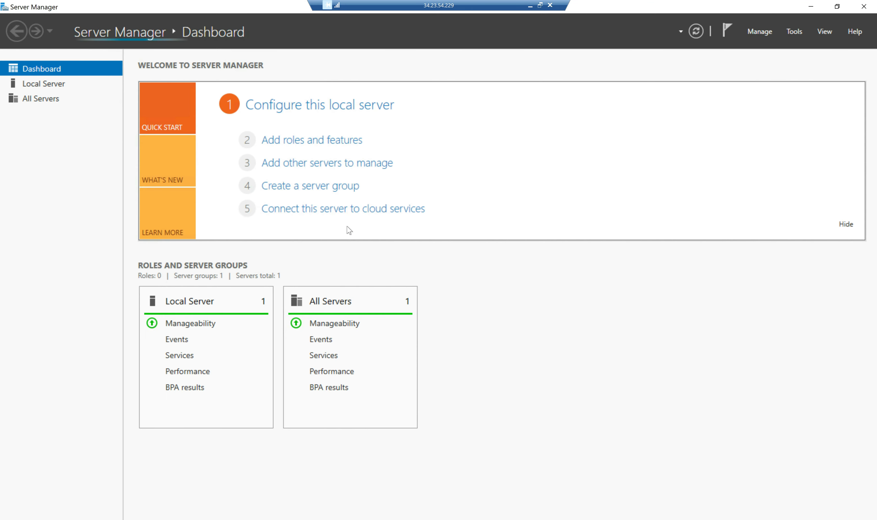
left_click(302, 143)
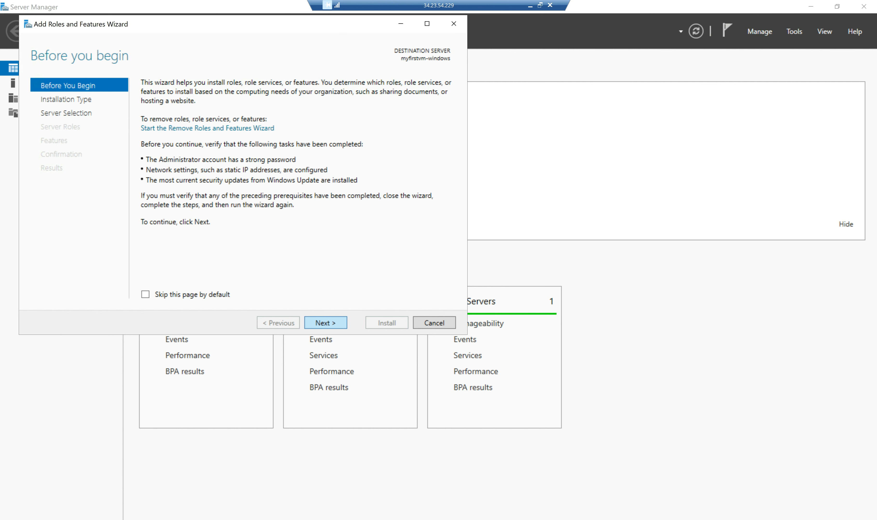
left_click(338, 324)
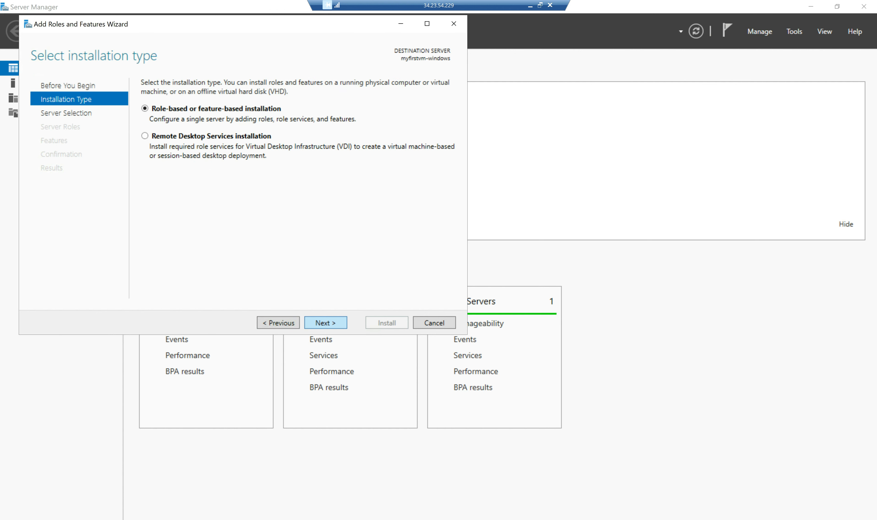
left_click(335, 325)
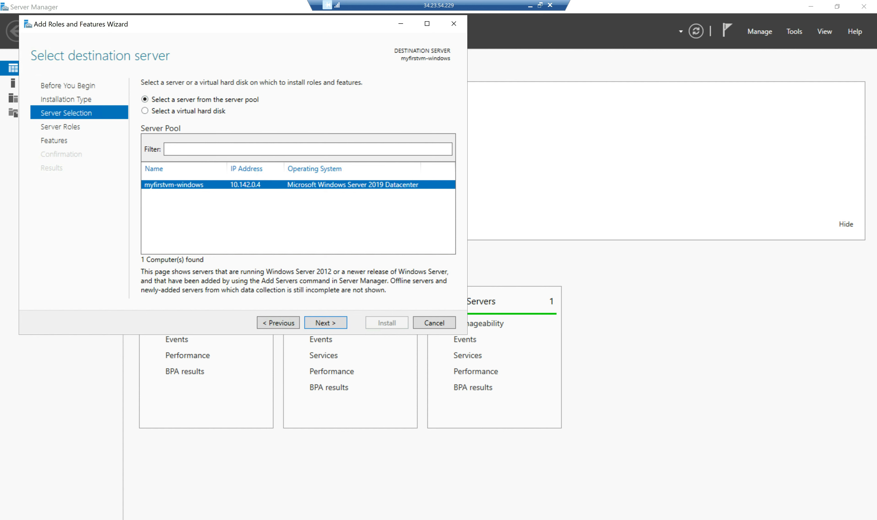
left_click(335, 325)
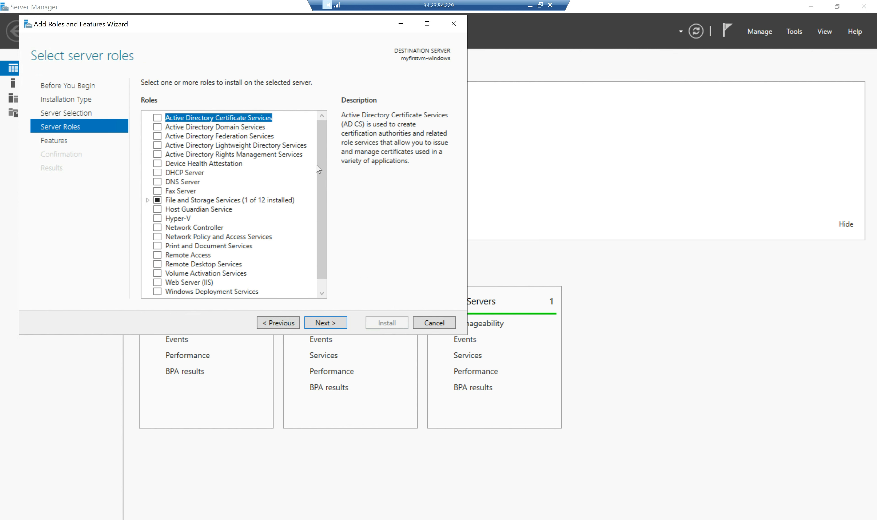
Install Web Server (IIS) with its management tools and default features, then close the wizard.
left_click_drag(322, 172, 325, 213)
left_click(157, 274)
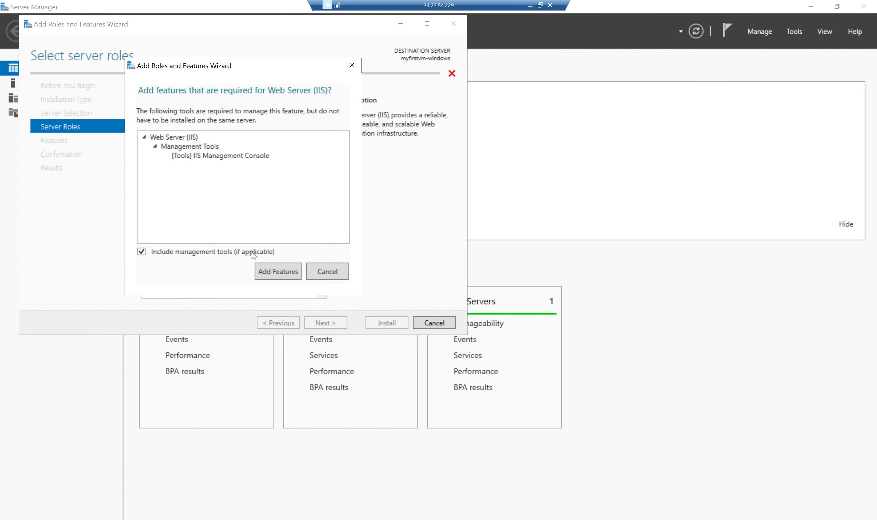
left_click(278, 272)
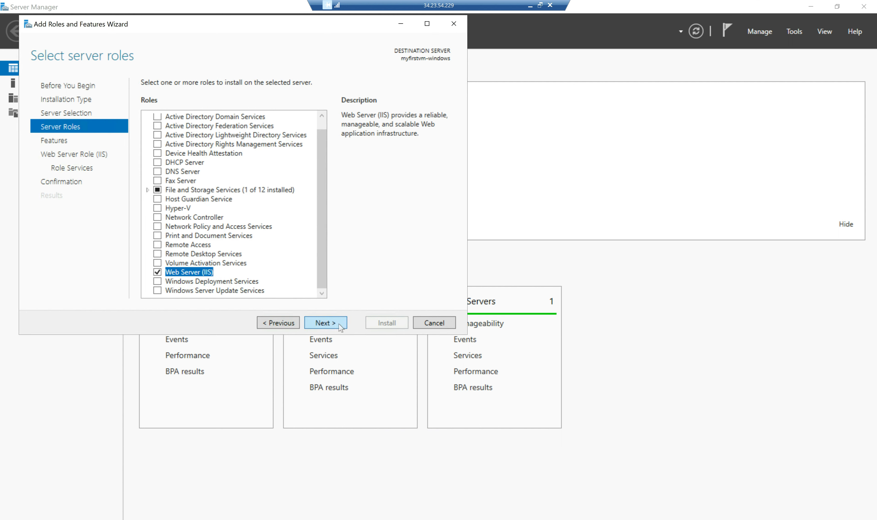
left_click(341, 328)
left_click(341, 327)
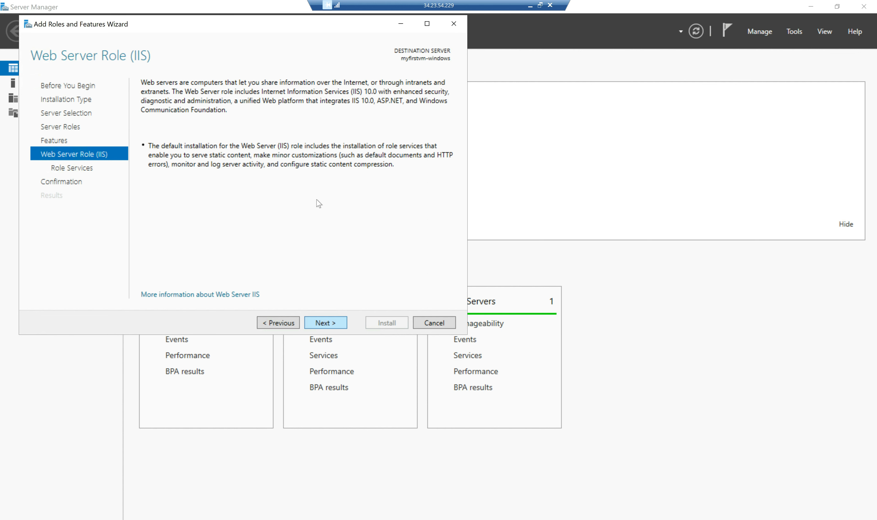
left_click(341, 327)
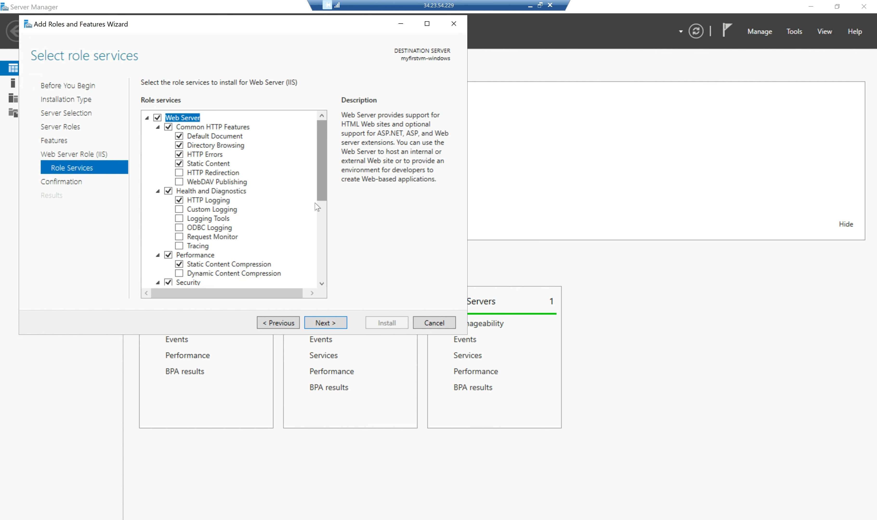
left_click(334, 324)
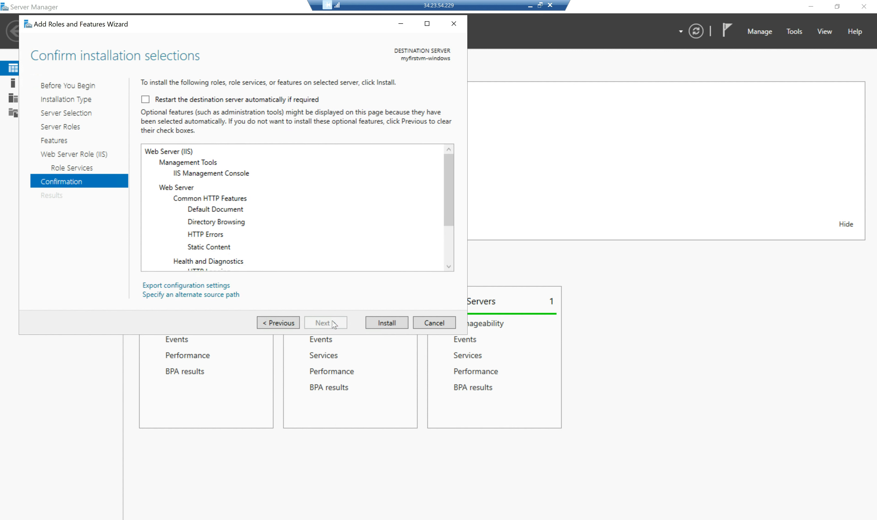
left_click(383, 325)
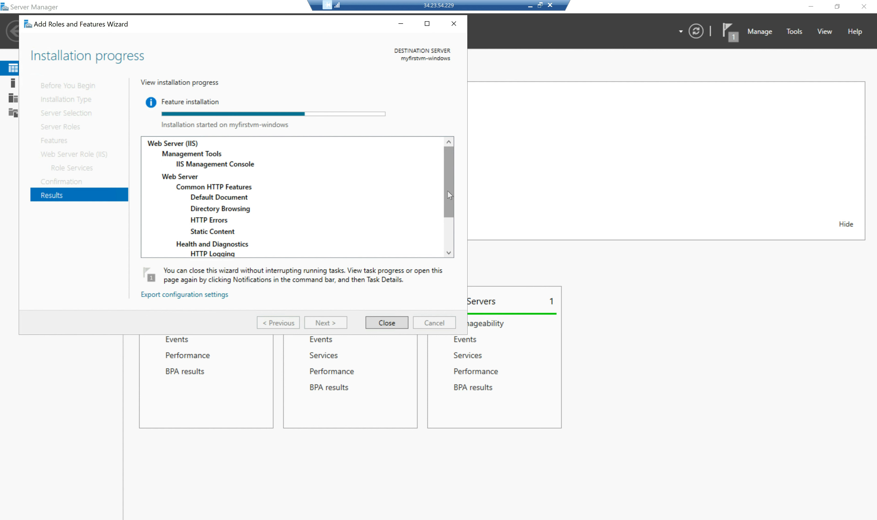
scroll(450, 223, "down", 2)
scroll(448, 226, "up", 2)
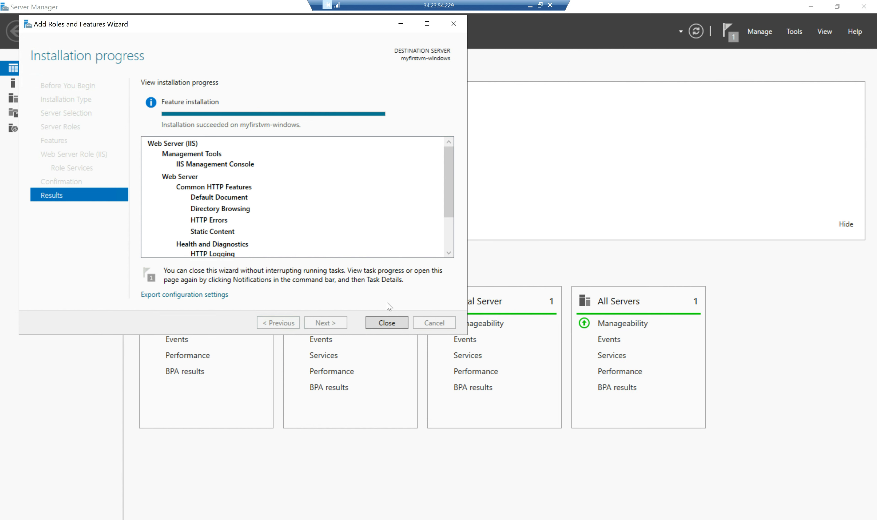
left_click(383, 324)
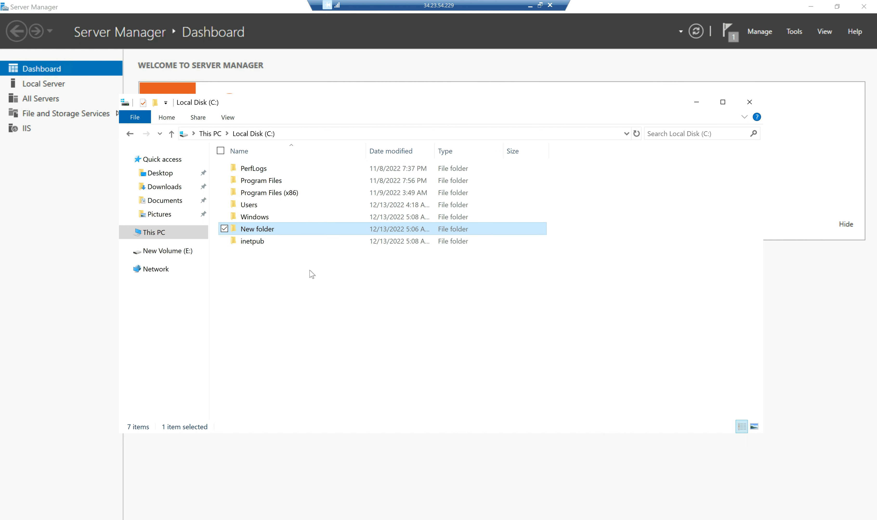
double_click(260, 243)
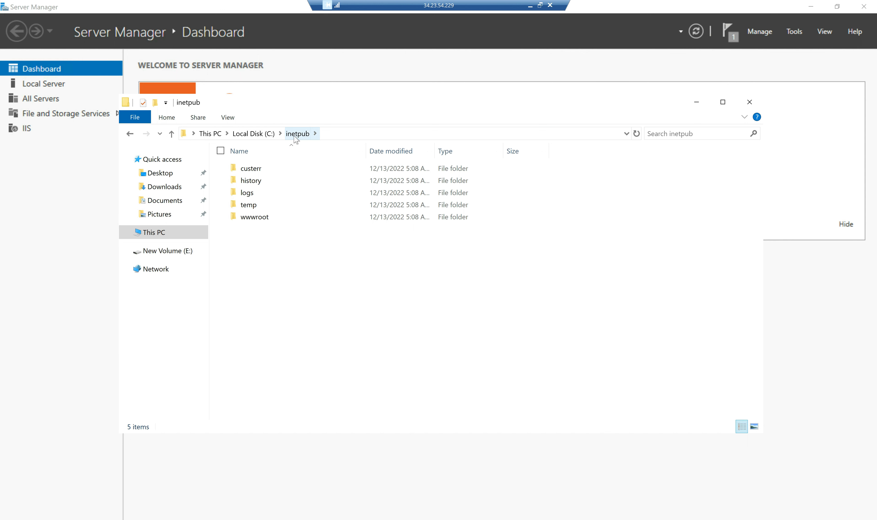
double_click(254, 221)
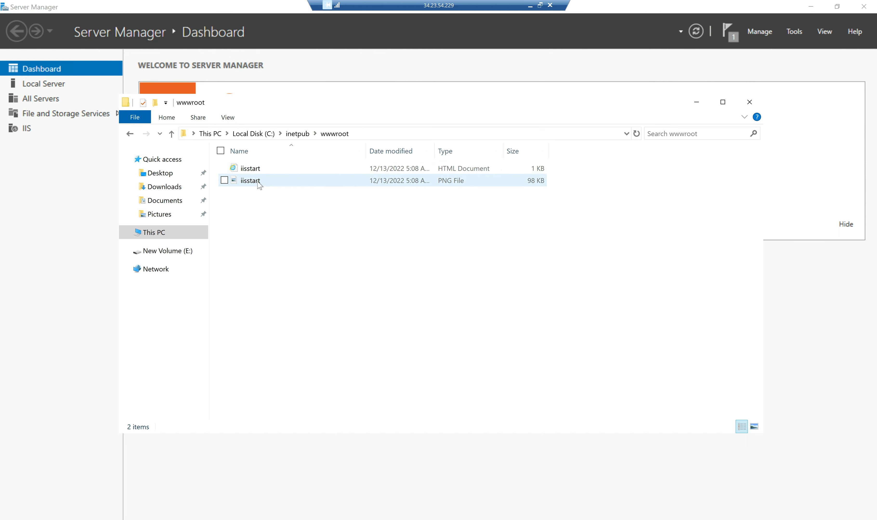
left_click(251, 170)
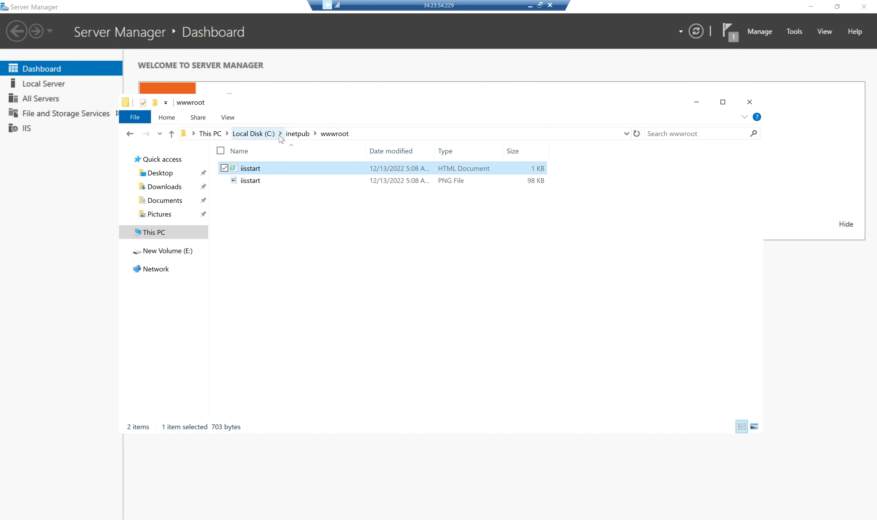
left_click(253, 135)
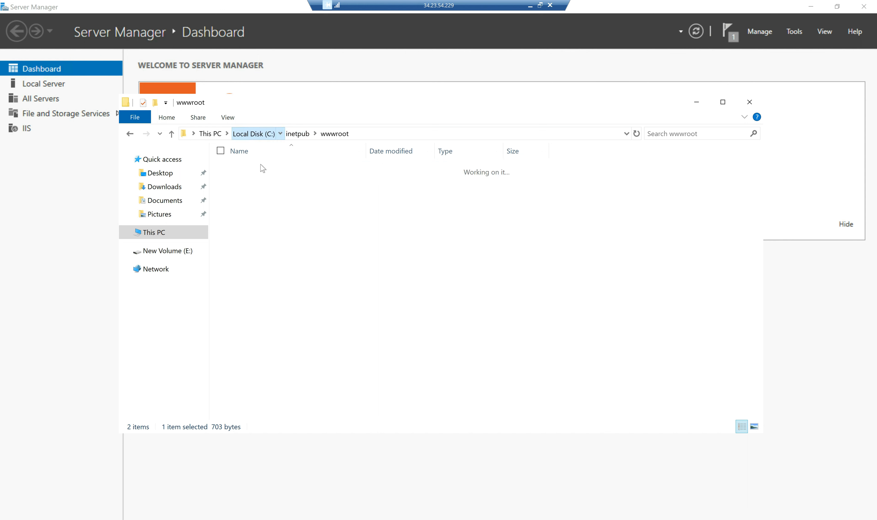
double_click(292, 216)
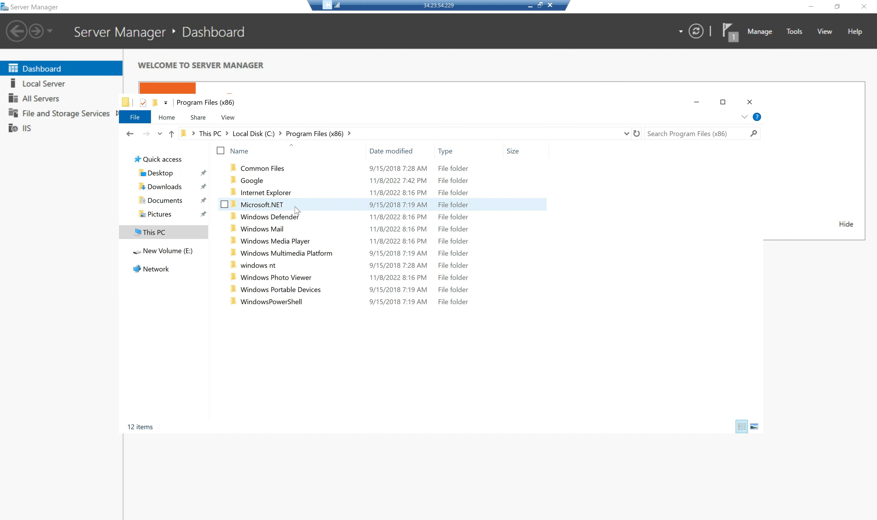
left_click(253, 134)
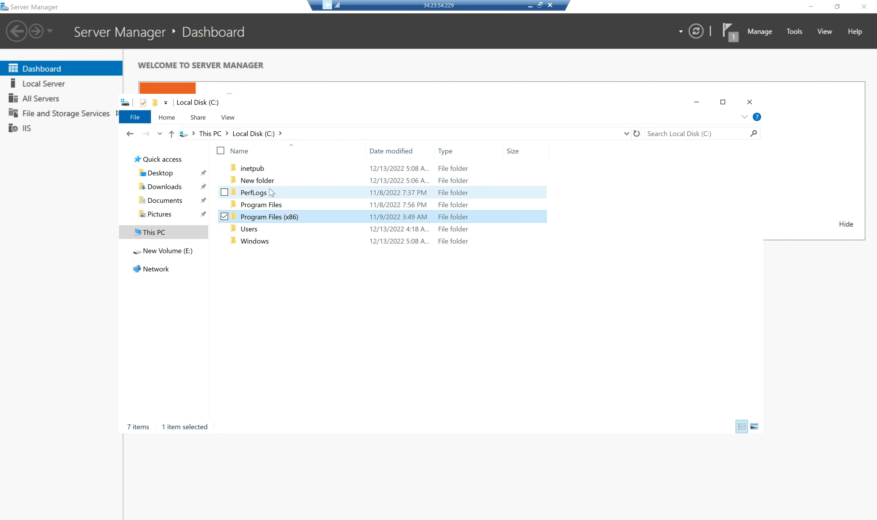
Rename the new folder on C: to Test_image_machine_image_snapshot.
left_click(279, 182)
left_click(279, 183)
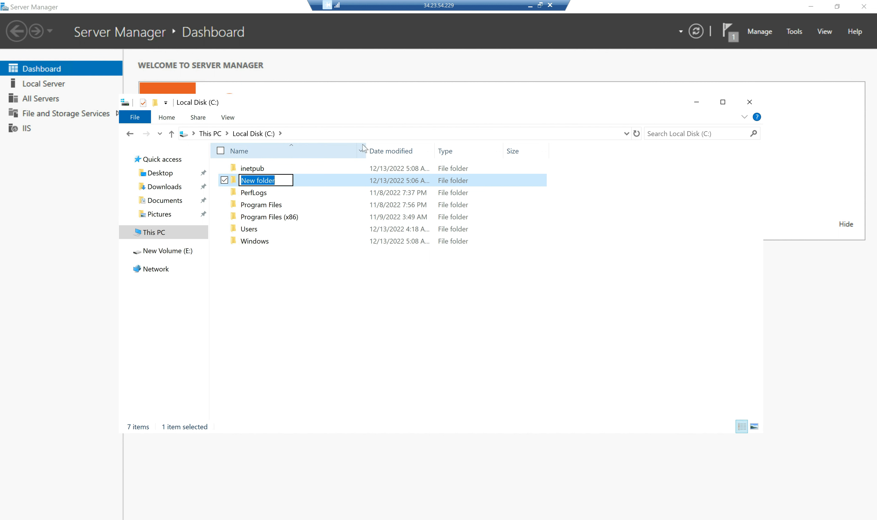
type("Test")
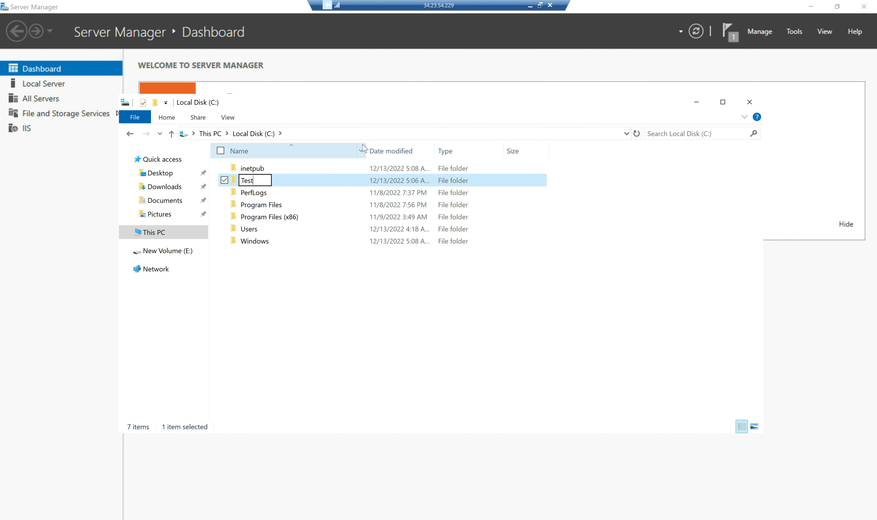
type("_image_machone")
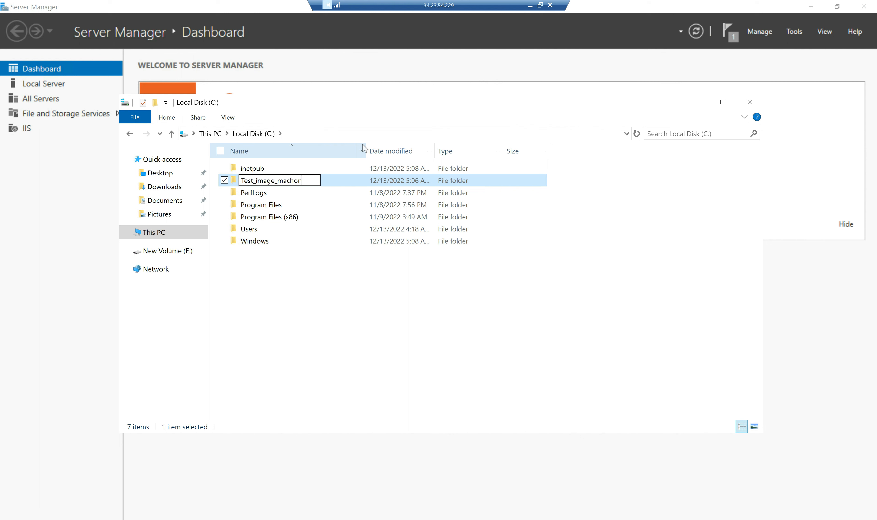
key("BackSpace")
key("BackSpace")
key("BackSpace")
type("on")
key("BackSpace")
key("BackSpace")
type("ine_imag")
key("BackSpace")
key("BackSpace")
type("mage_snapshot")
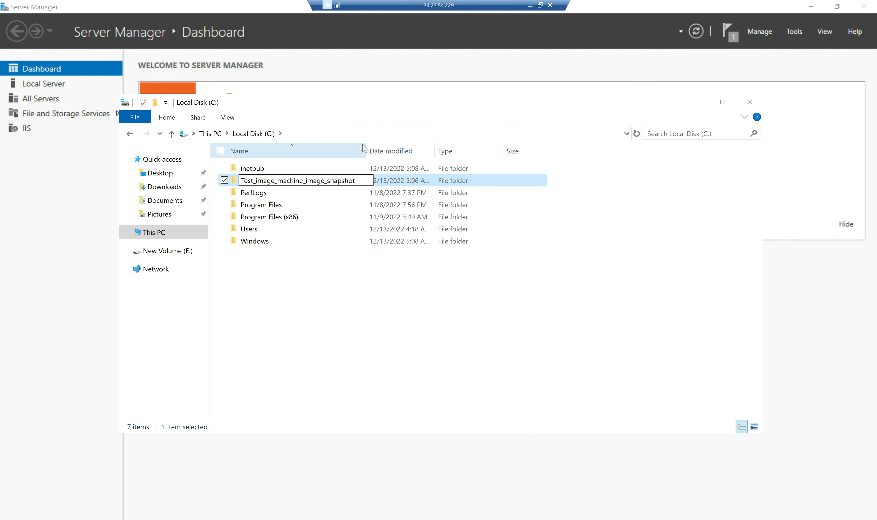
key("Return")
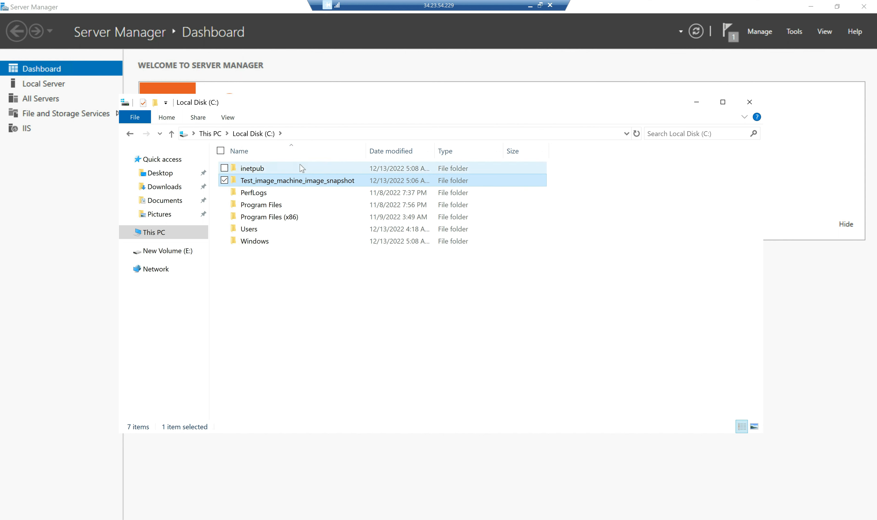
Create a text document named test_123 inside Test_image_machine_image_snapshot.
double_click(288, 184)
right_click(297, 217)
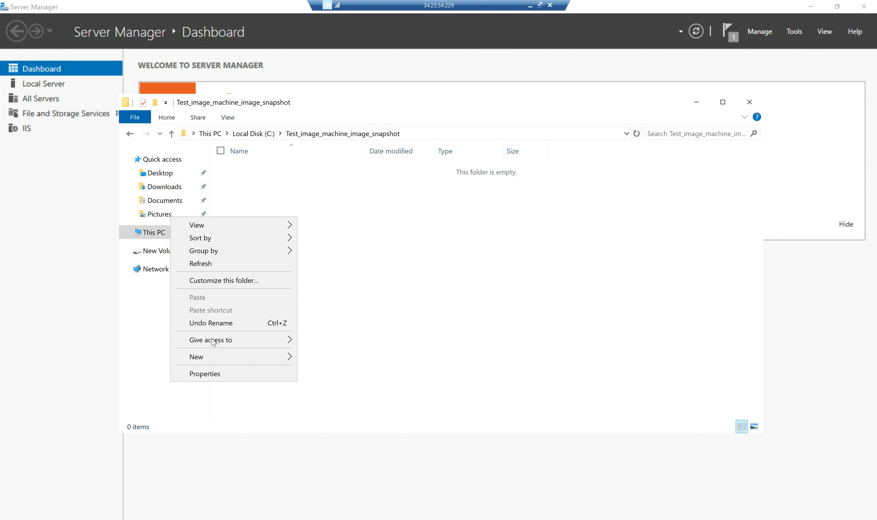
mouse_move(213, 357)
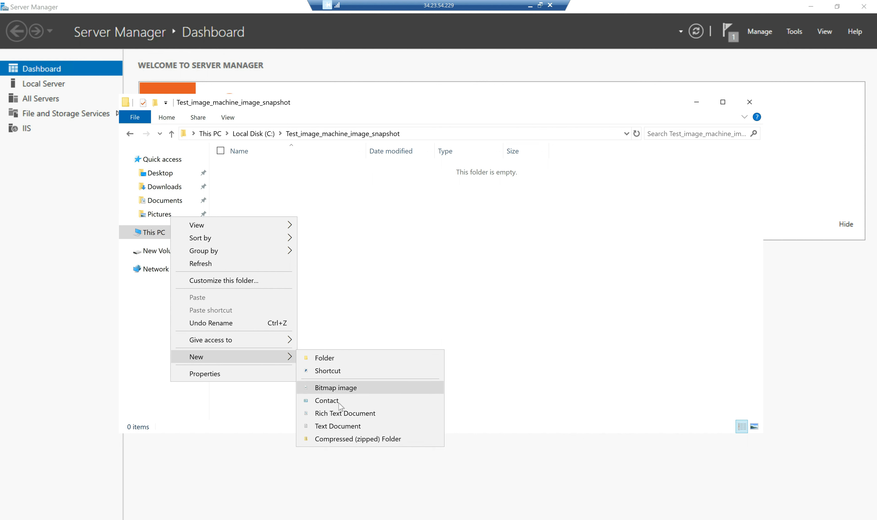
left_click(359, 427)
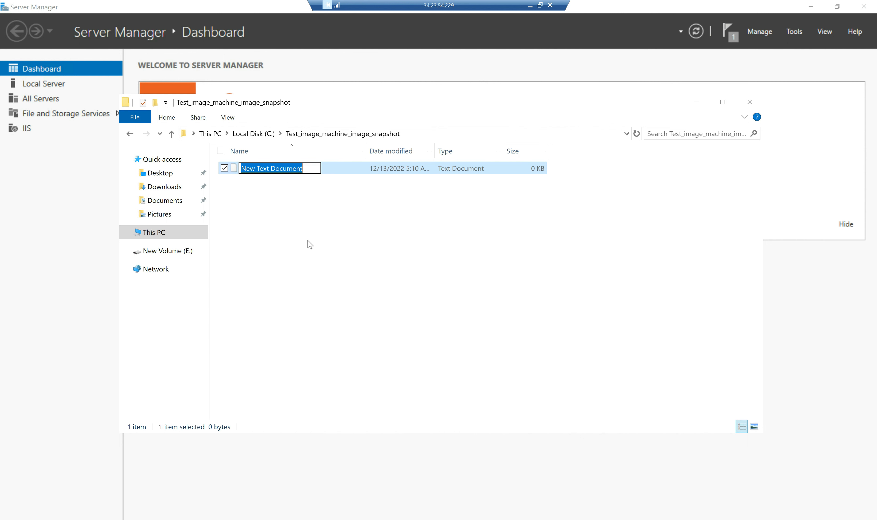
type("test_")
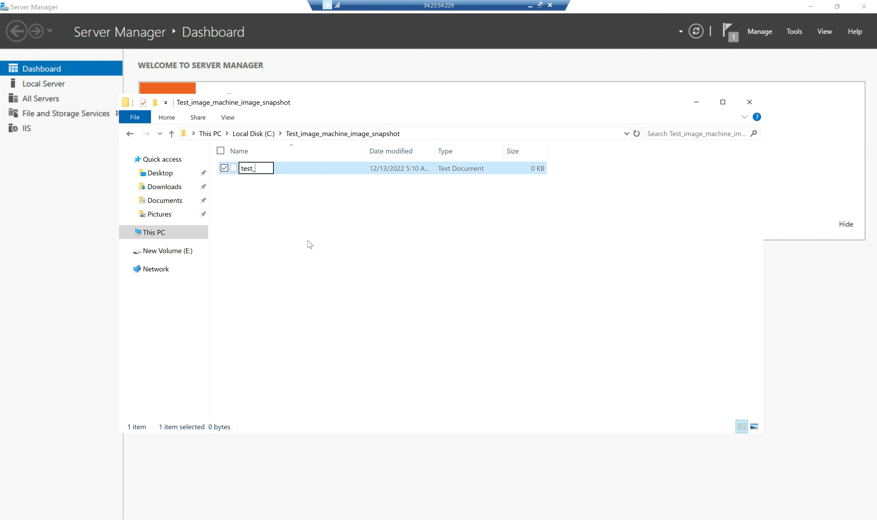
type("123")
key("Return")
key("Return")
Write 'This is my testing for Snapshot, Image and Machine Image' in test_123 and close it.
type(",jbabjbjhbjkhbj")
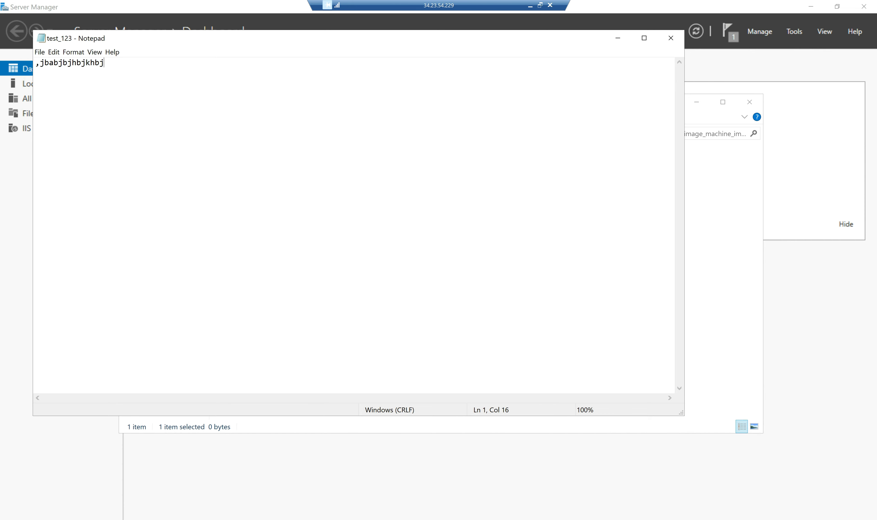
key("BackSpace")
key("BackSpace")
key("BackSpace")
key("BackSpace")
key("BackSpace")
key("BackSpace")
key("BackSpace")
key("BackSpace")
key("BackSpace")
key("BackSpace")
key("BackSpace")
key("BackSpace")
key("BackSpace")
key("BackSpace")
key("BackSpace")
type("This is my testing for")
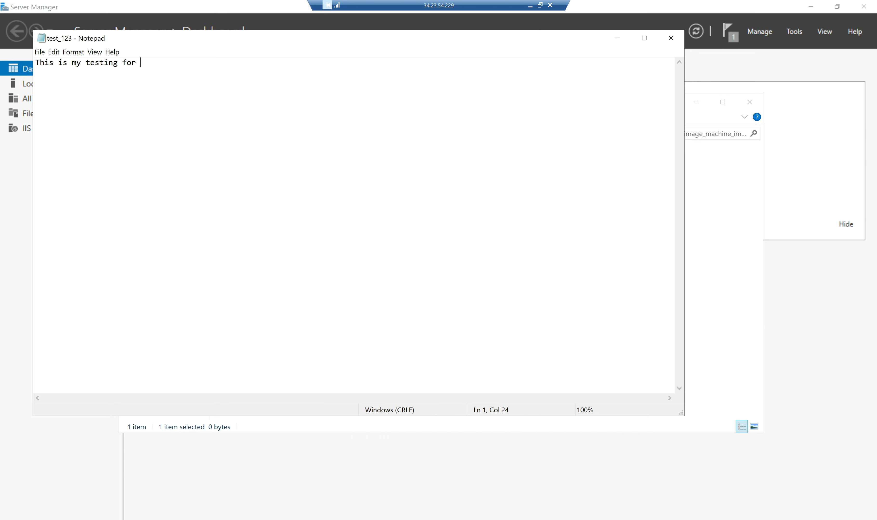
type(" Snapshot, Image and Machon")
key("BackSpace")
type("ne Image")
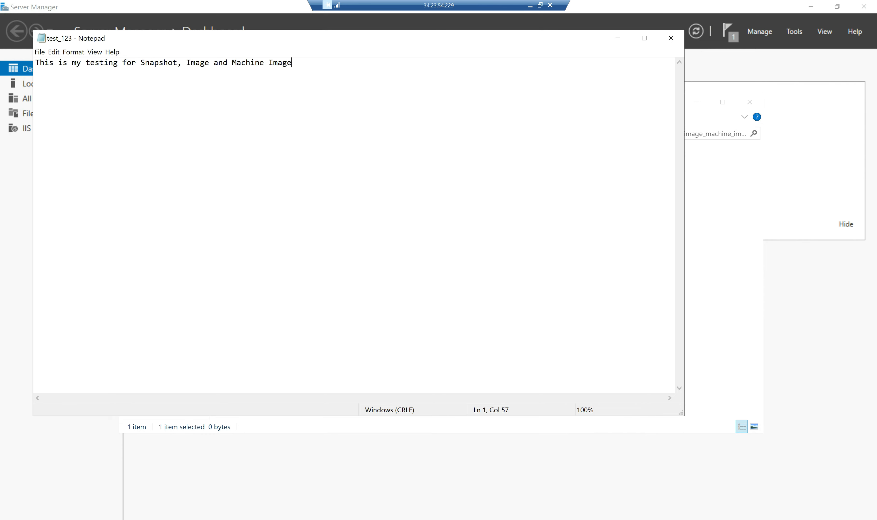
left_click(671, 37)
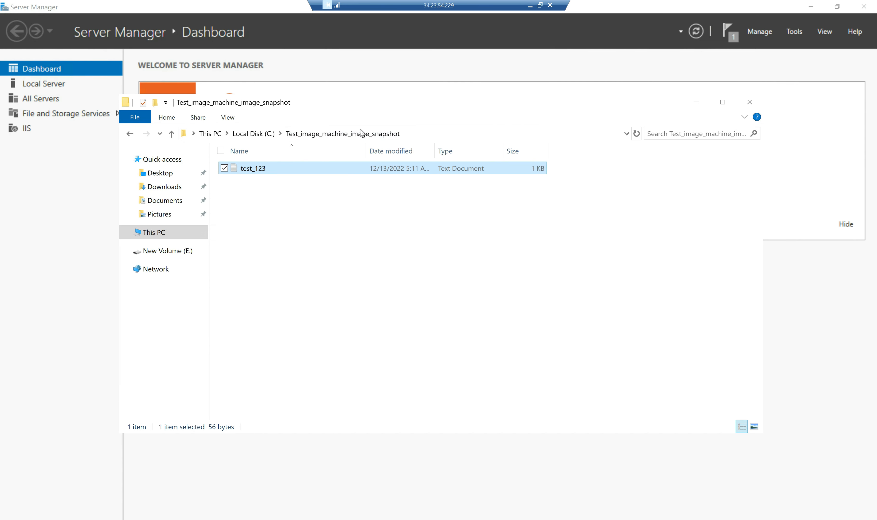
Create a folder named Test_IT_CAREER_CLOUD on New Volume (E:).
left_click(210, 133)
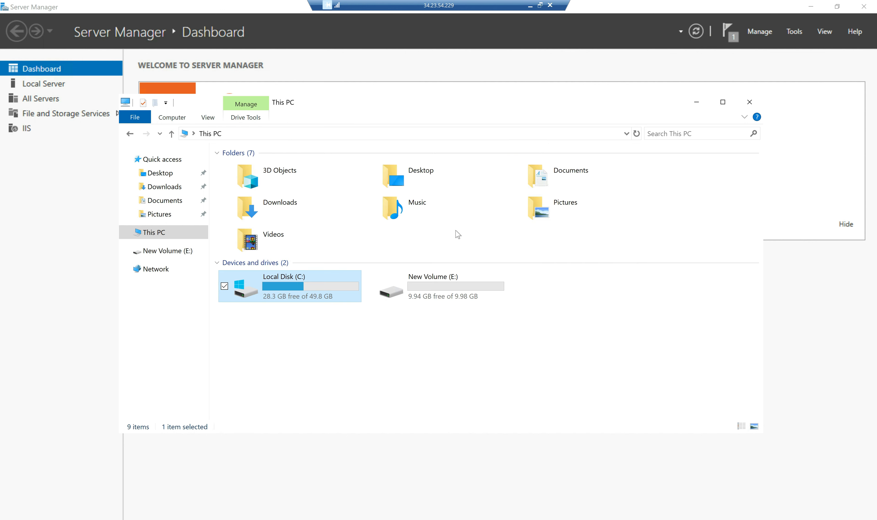
double_click(440, 284)
right_click(322, 236)
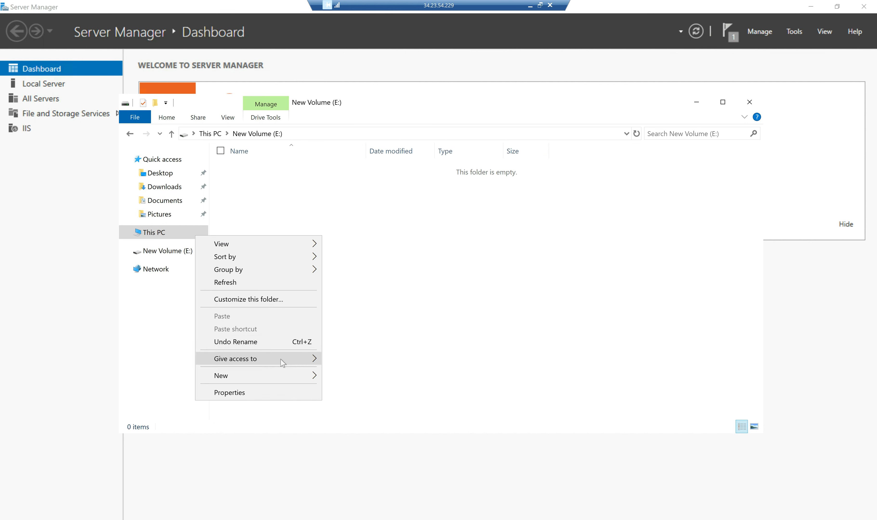
mouse_move(268, 377)
left_click(347, 376)
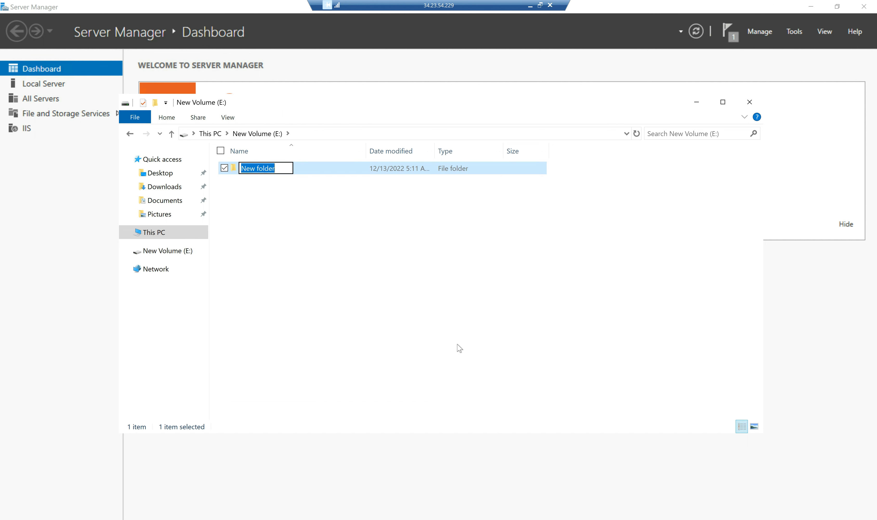
type("Test_")
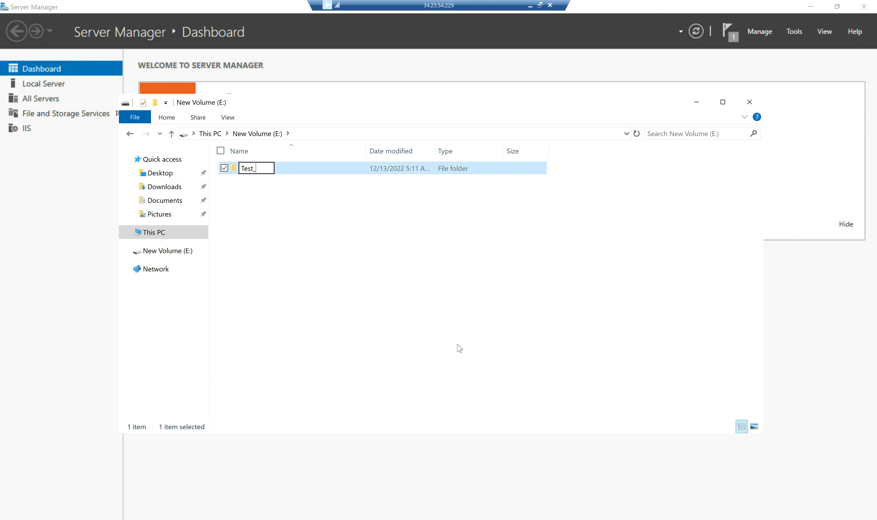
type("IT_CAREER_CLOUD")
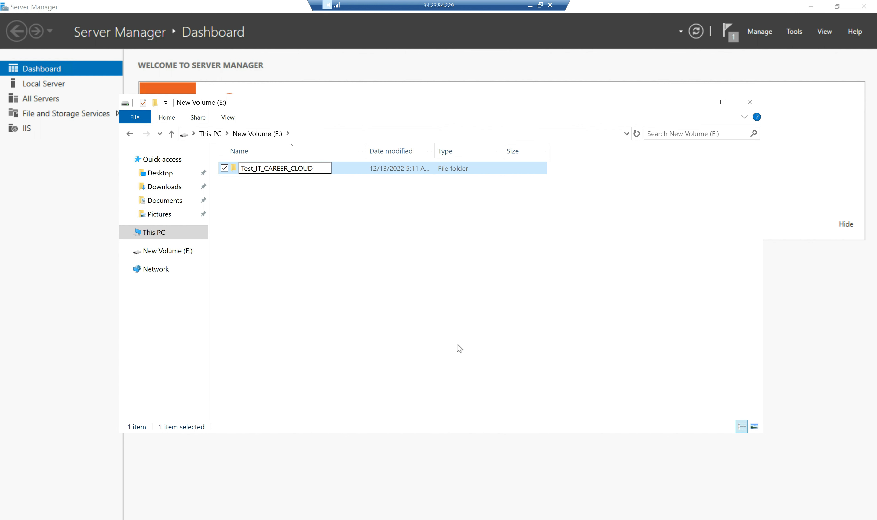
key("Return")
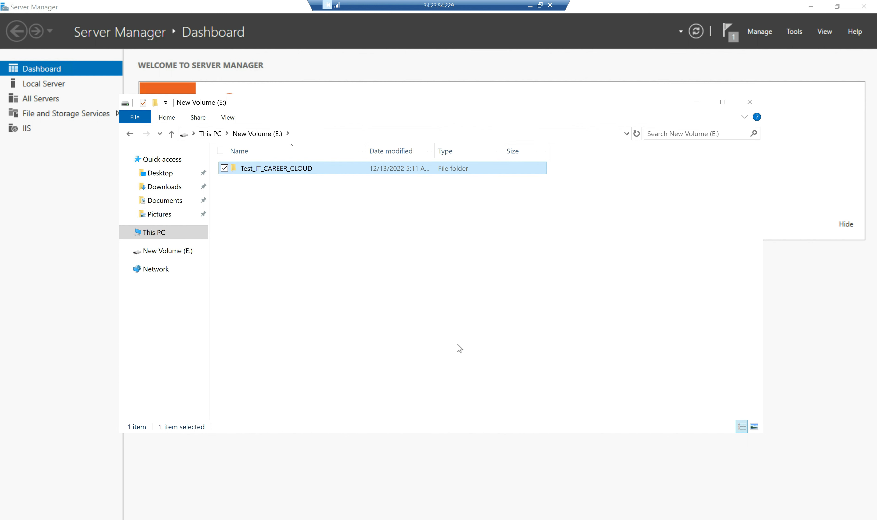
Add a text document named My_test inside Test_IT_CAREER_CLOUD.
double_click(284, 172)
right_click(272, 195)
mouse_move(219, 334)
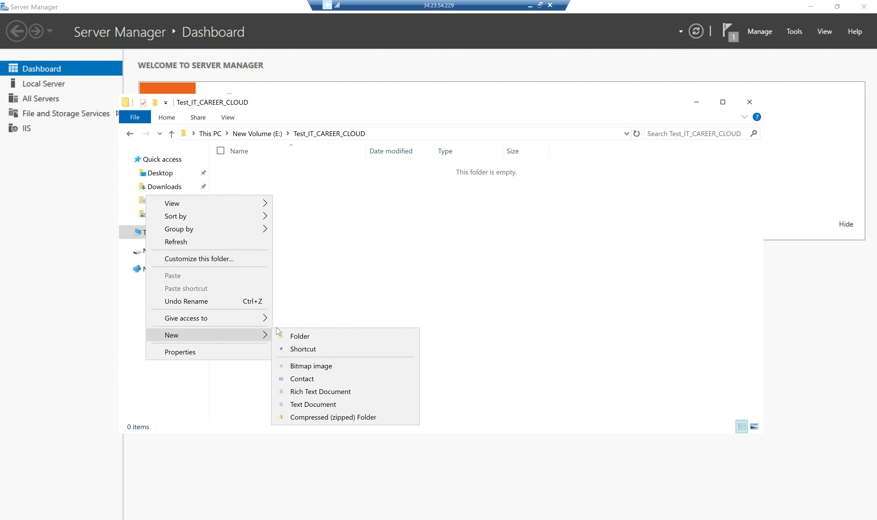
left_click(314, 404)
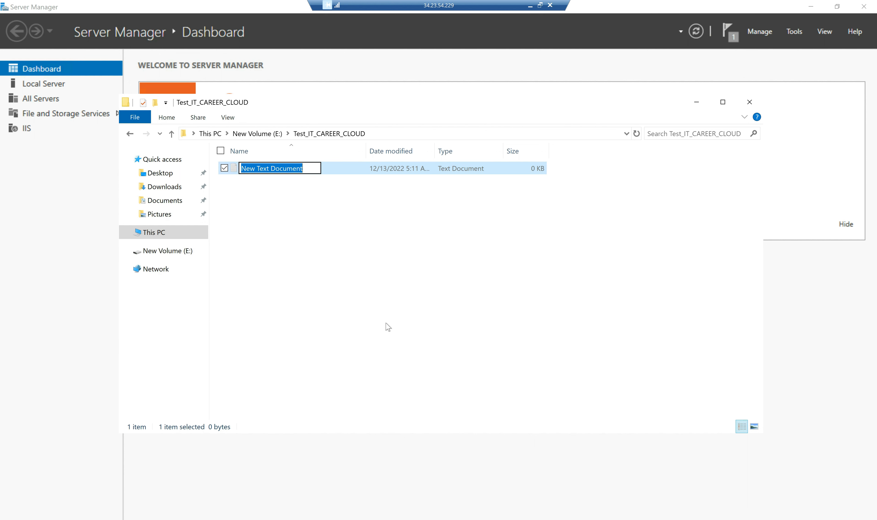
type("My_test")
key("Return")
key("Return")
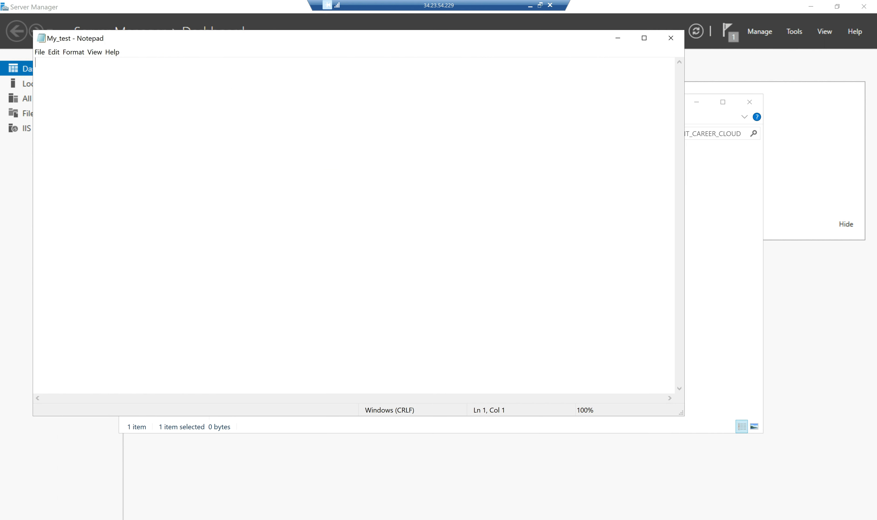
Write 'Cloud and DevOps' in My_test, save it, and close the note.
type("CLou")
key("BackSpace")
key("BackSpace")
type("and DevOps")
key("ctrl+s")
left_click(671, 38)
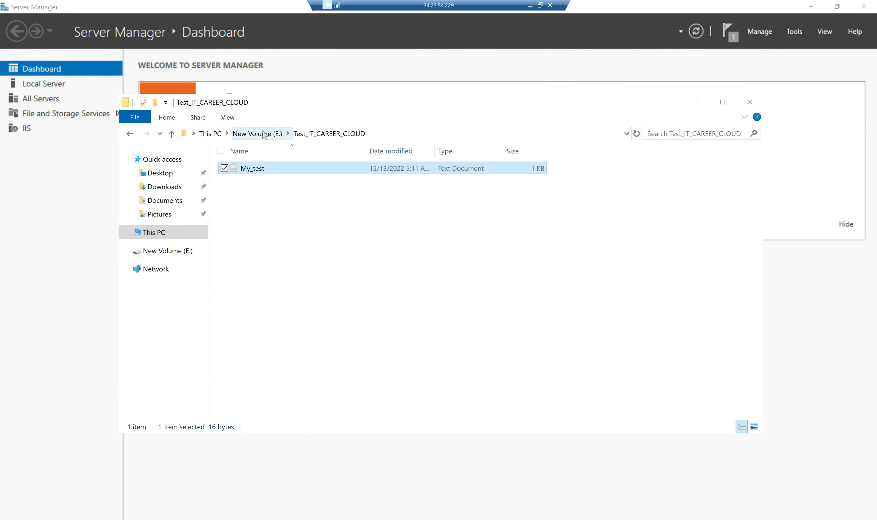
Close File Explorer and Server Manager to reach the server desktop.
left_click(211, 133)
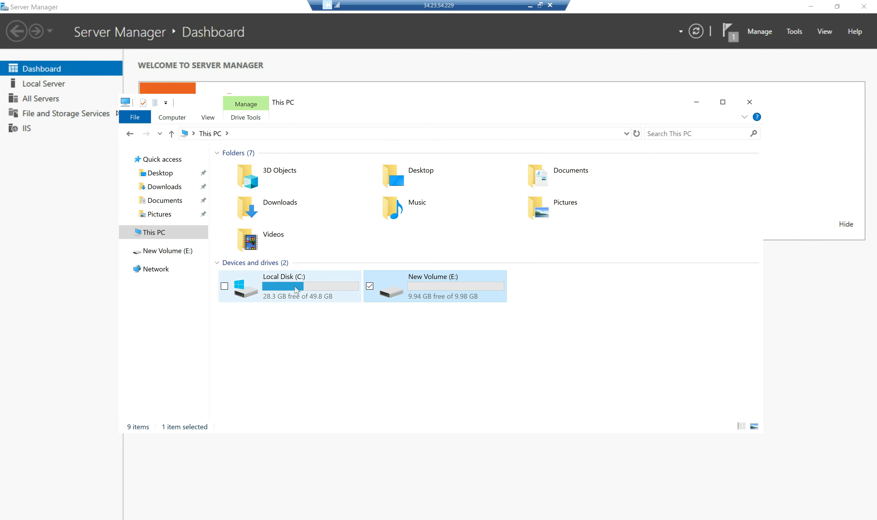
double_click(299, 295)
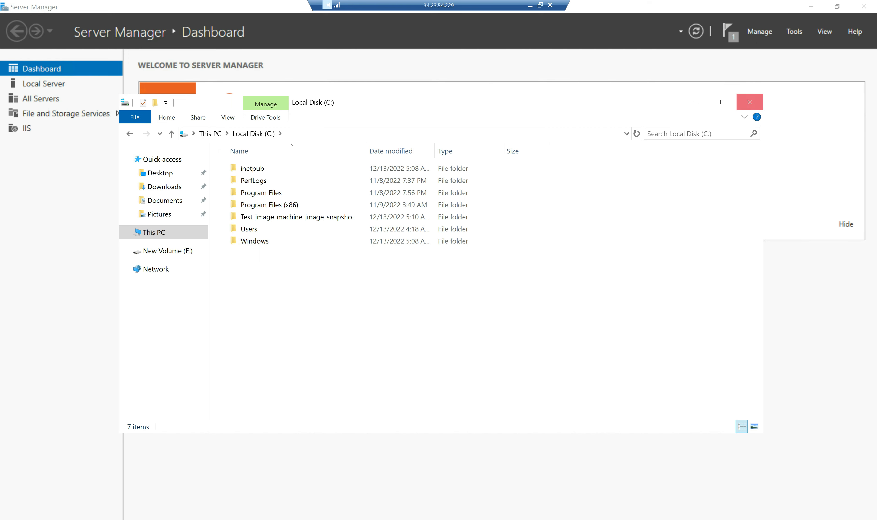
left_click(750, 102)
left_click(864, 6)
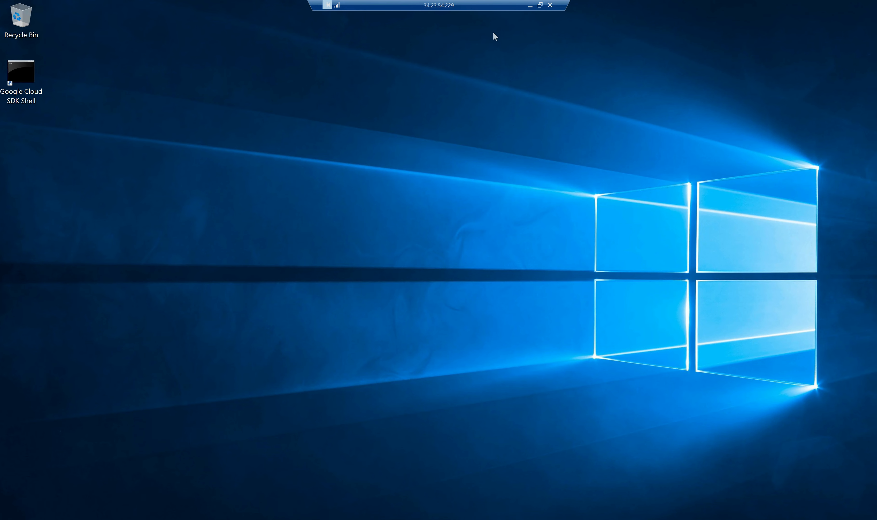
Tick steps 2–4 in yellow, underline folders/ and files, and circle IIS → C: on the whiteboard.
left_click(531, 5)
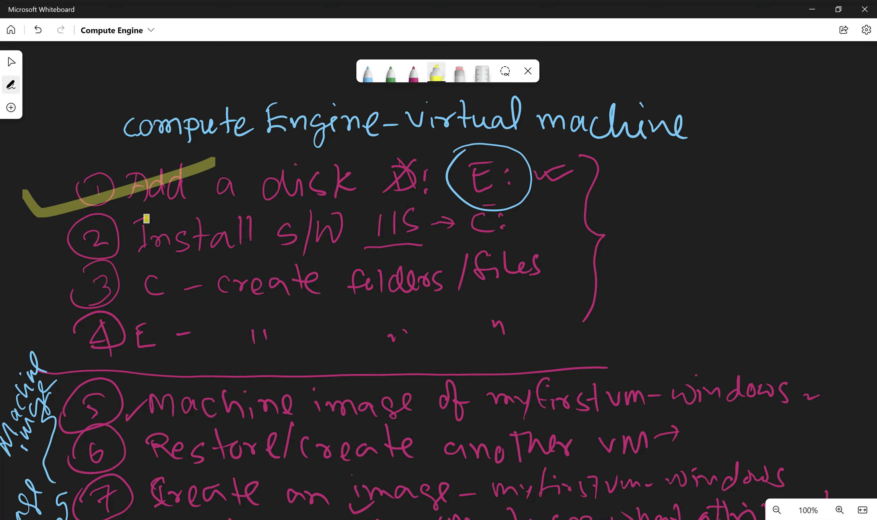
mouse_move(43, 238)
left_mouse_down()
mouse_move(55, 268)
mouse_move(203, 225)
left_mouse_up()
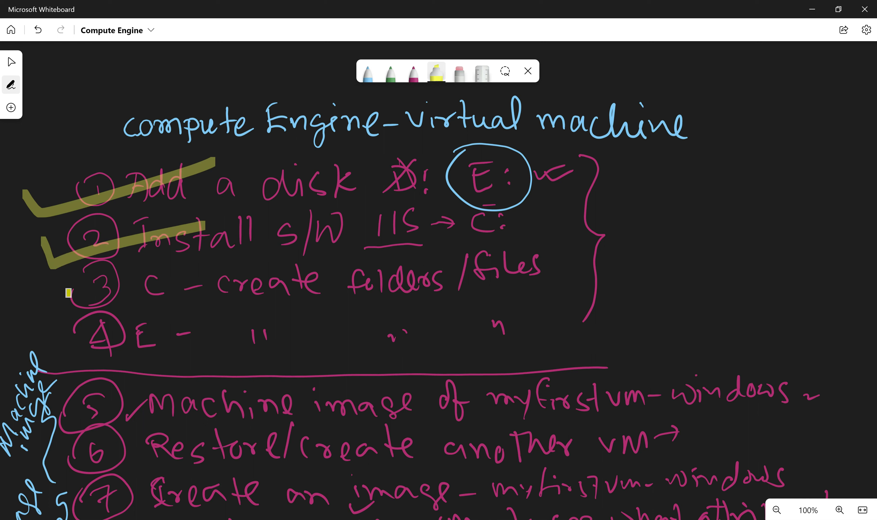
left_click_drag(51, 289, 172, 279)
left_click_drag(357, 302, 595, 271)
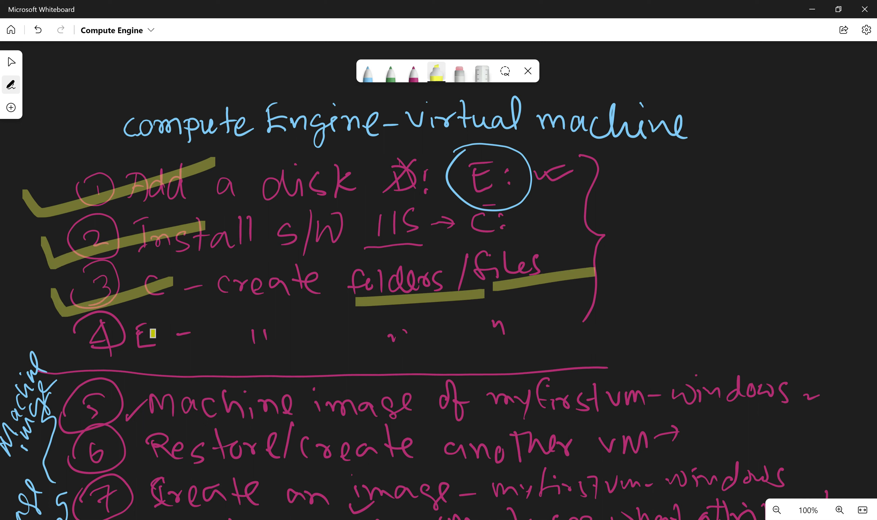
left_click_drag(60, 342, 146, 332)
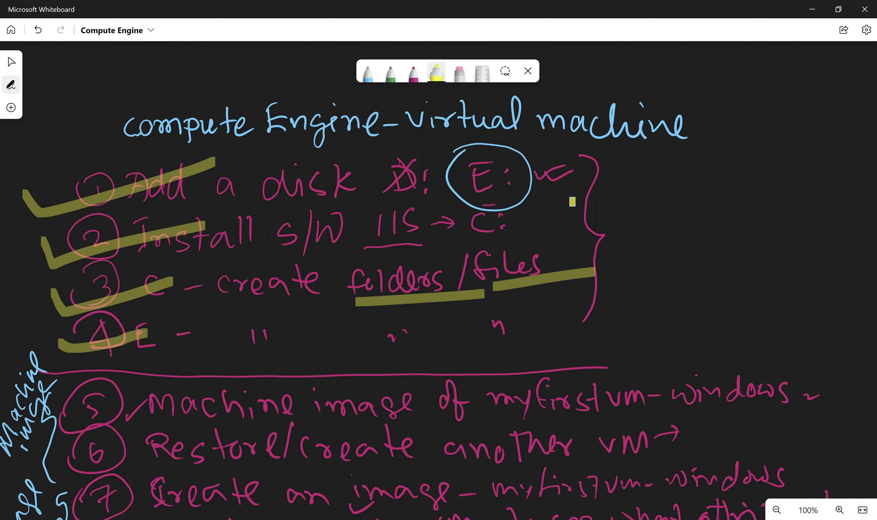
mouse_move(368, 217)
left_mouse_down()
mouse_move(532, 192)
mouse_move(415, 248)
mouse_move(372, 212)
left_mouse_up()
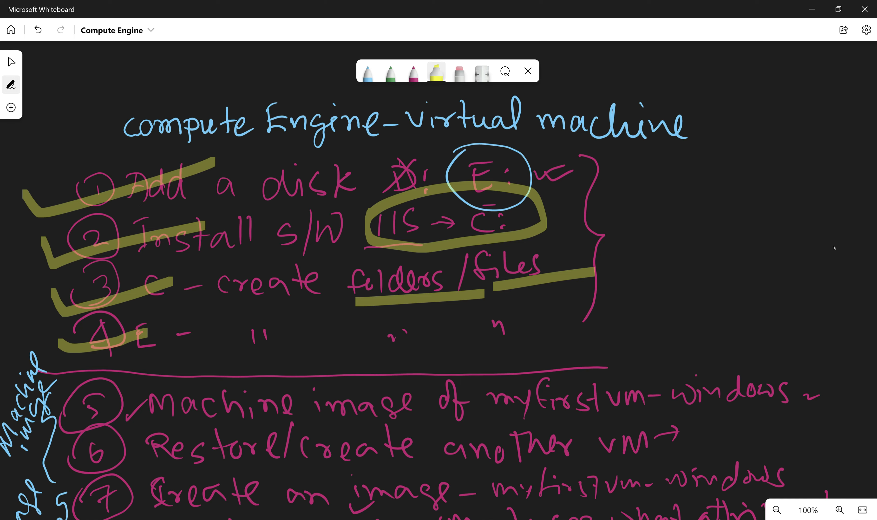
left_click(813, 10)
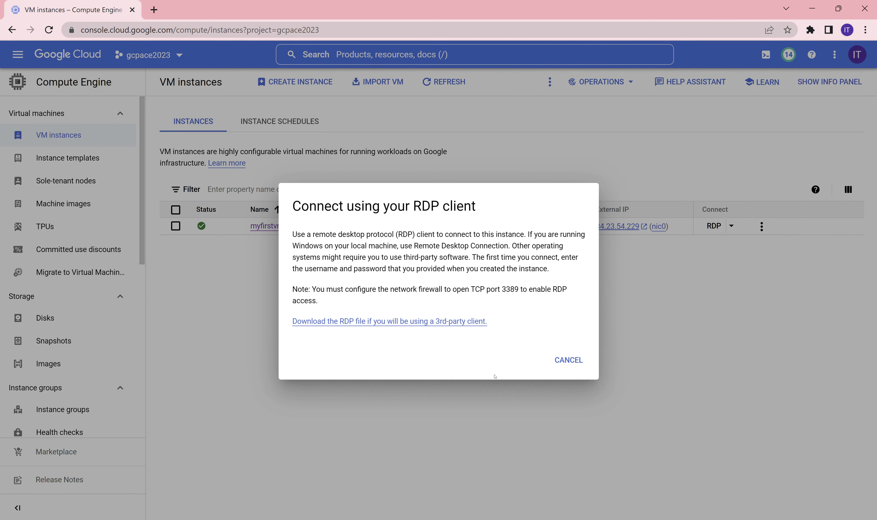
Copy the VM's external IP 34.23.54.229 and load it in a new browser tab.
left_click(568, 360)
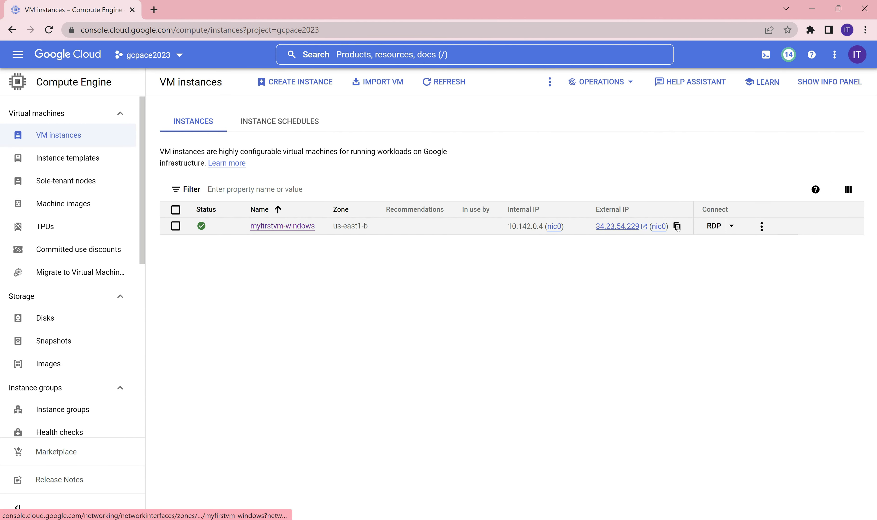
left_click(678, 226)
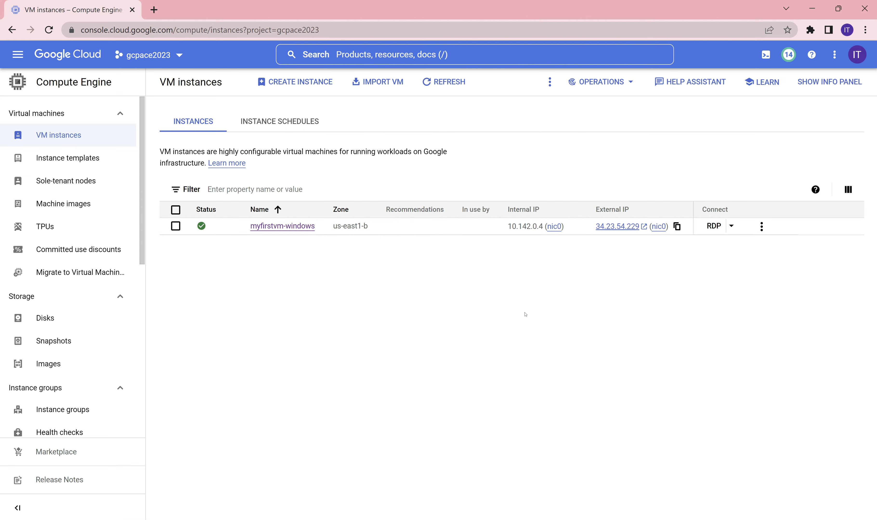
left_click(154, 9)
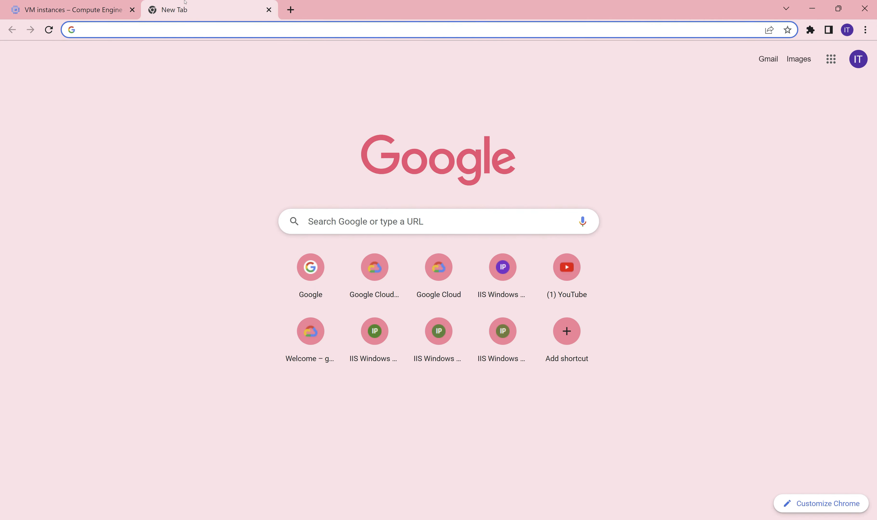
key("ctrl+v")
key("Return")
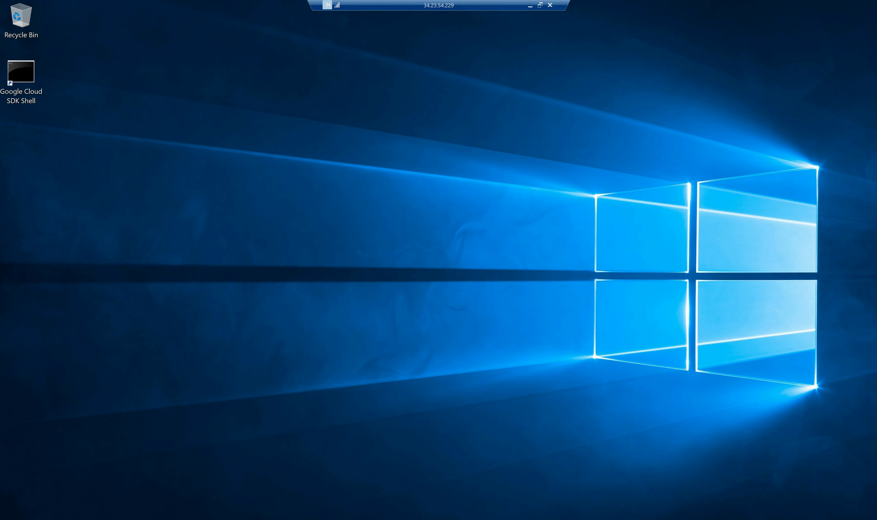
Copy iisstart.png from C:\inetpub\wwwroot to the desktop and open it in Paint.
key("super+e")
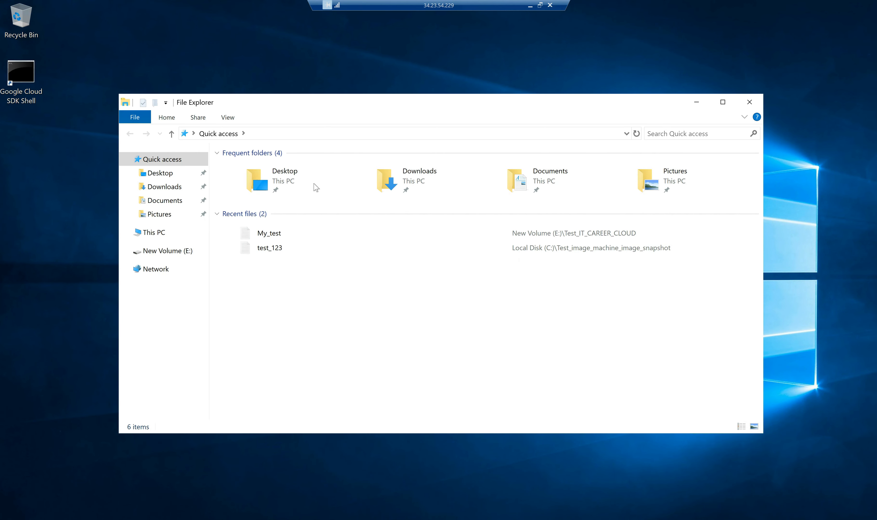
left_click(157, 233)
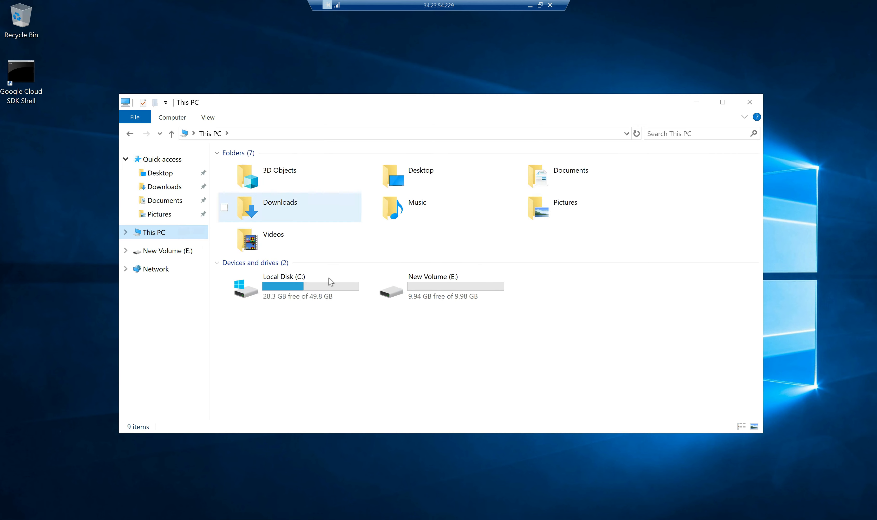
left_click(331, 282)
left_click(281, 217)
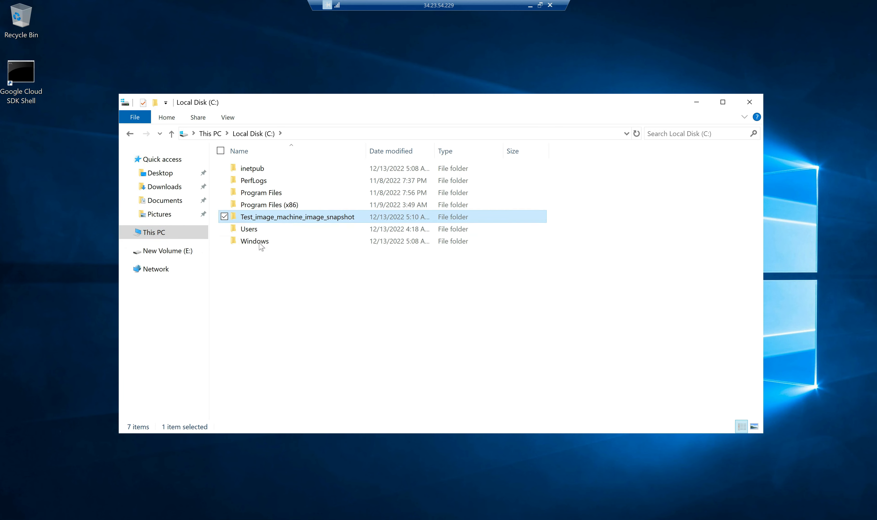
double_click(263, 169)
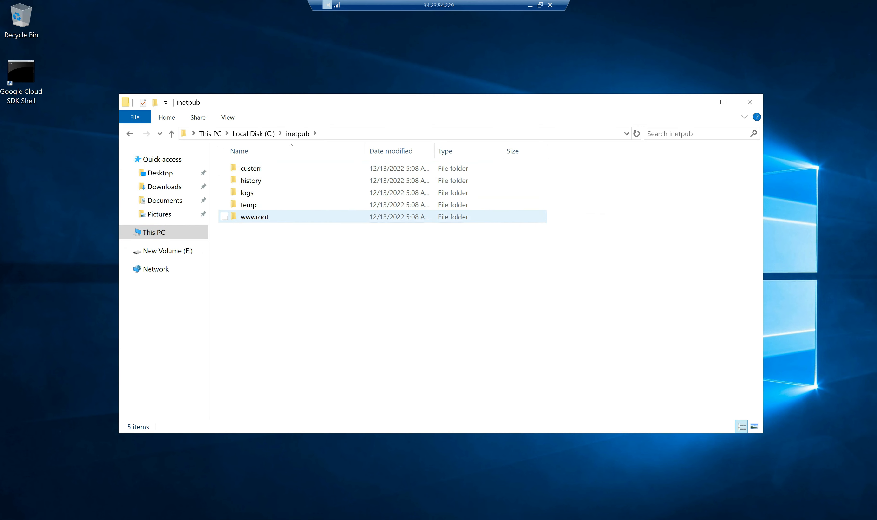
double_click(260, 217)
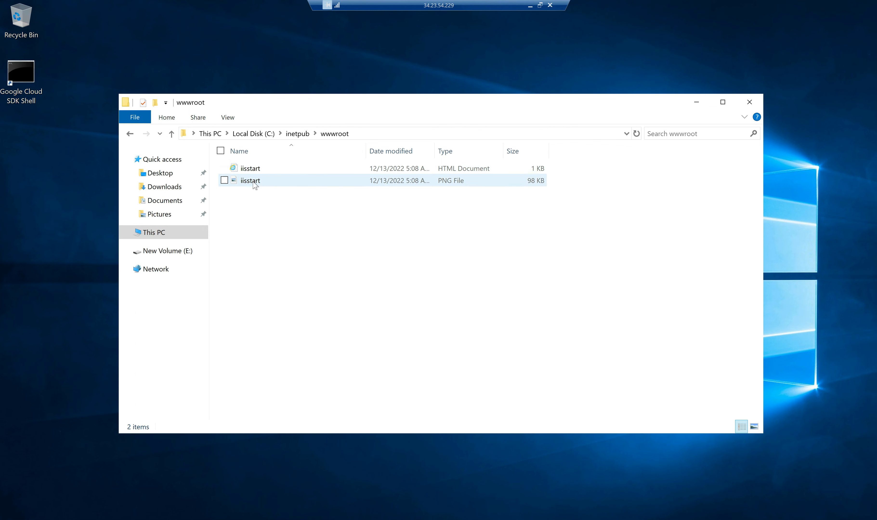
left_click(277, 182)
left_click_drag(279, 188, 85, 194)
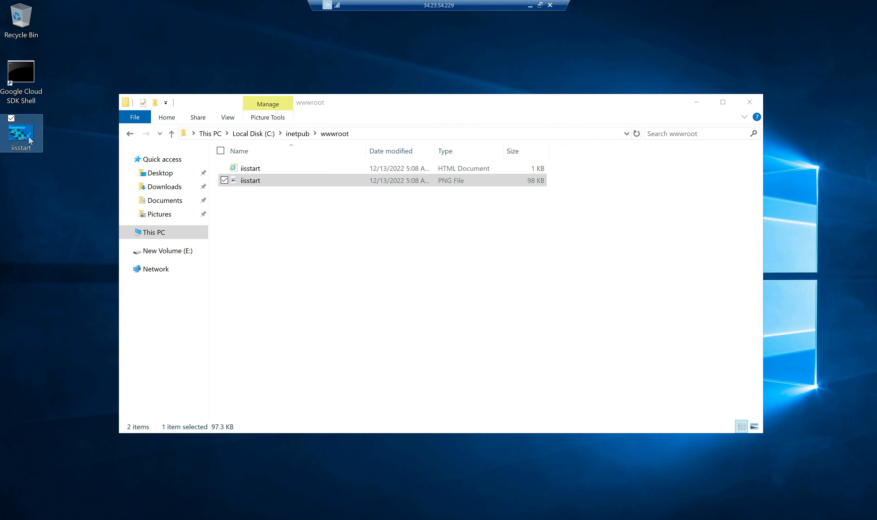
double_click(28, 137)
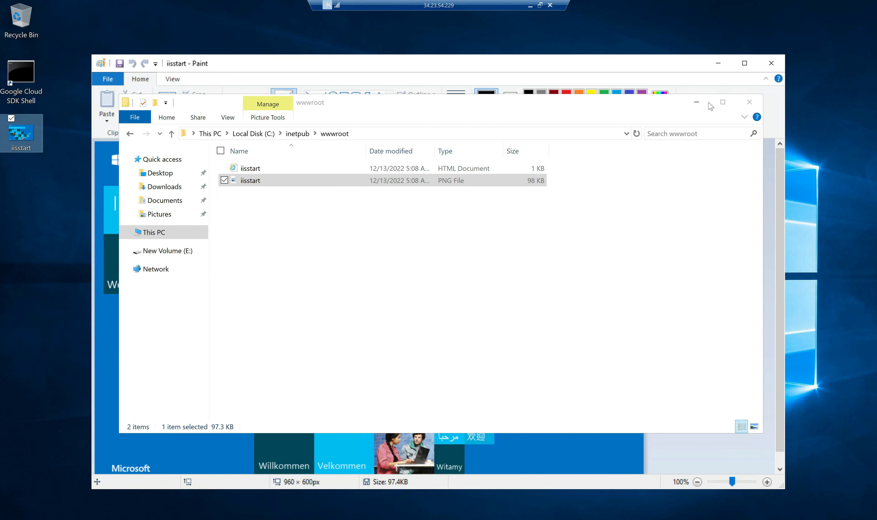
left_click(697, 102)
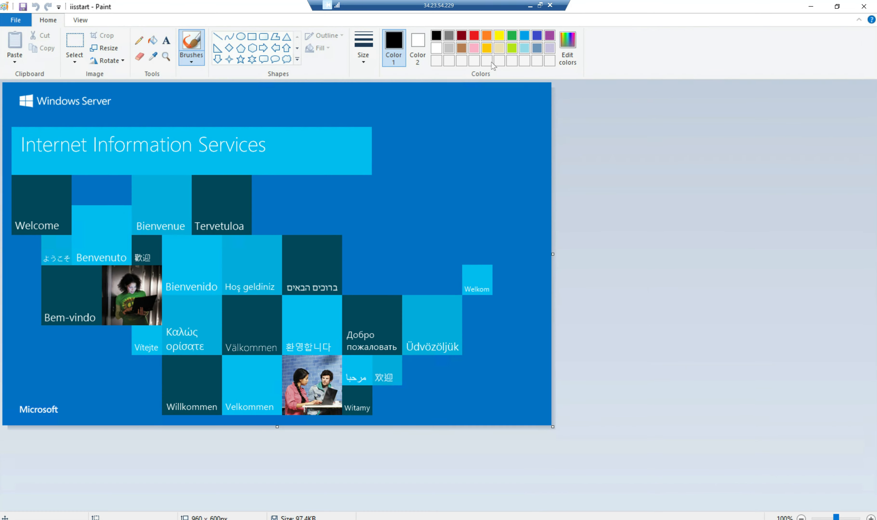
Type the IT CAREER Cloud subscribe-to-the-channel message in a text box right of the Tervetuloa tile.
double_click(494, 64)
left_click(166, 40)
left_click_drag(269, 186, 505, 216)
type("IT")
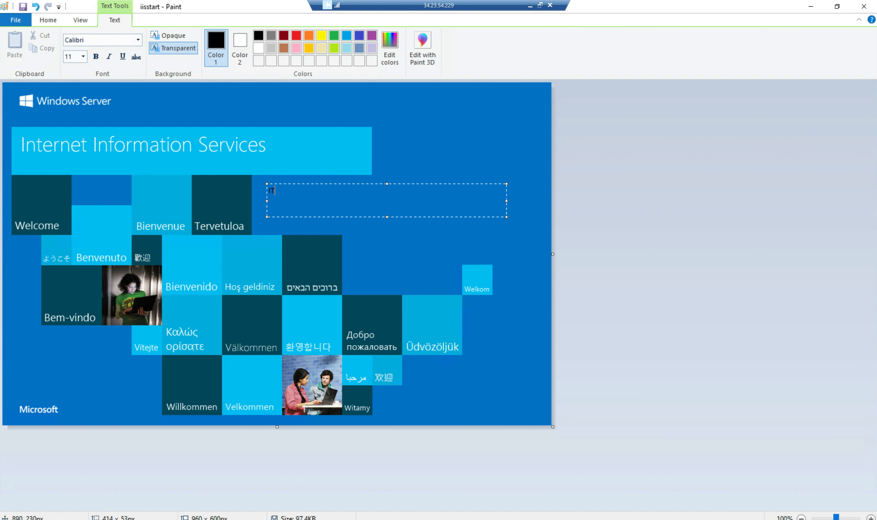
type(" CAREER Cloud - Please subscrib")
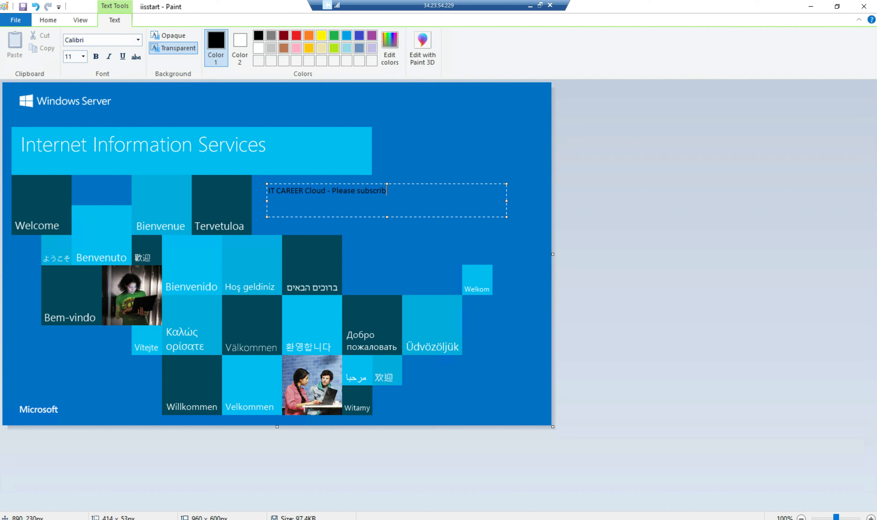
type("e to the channel")
key("BackSpace")
key("BackSpace")
type("videos")
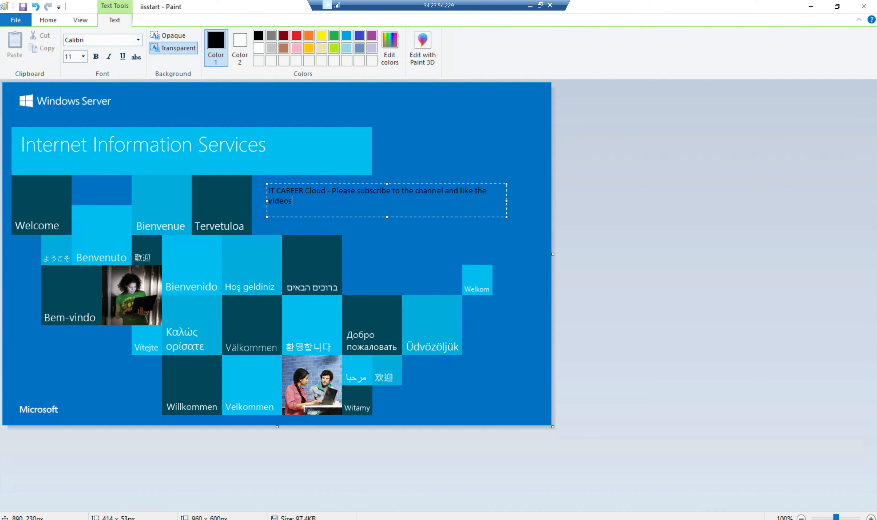
Make the message red at font size 18, then save the image and close Paint.
key("shift+Home")
key("shift+Up")
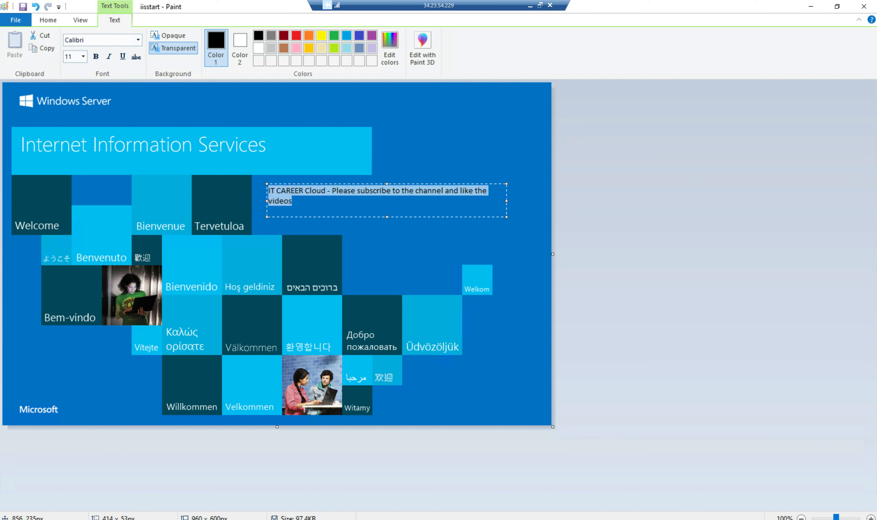
key("ctrl+shift+period")
key("ctrl+shift+period")
key("ctrl+shift+period")
key("ctrl+shift+period")
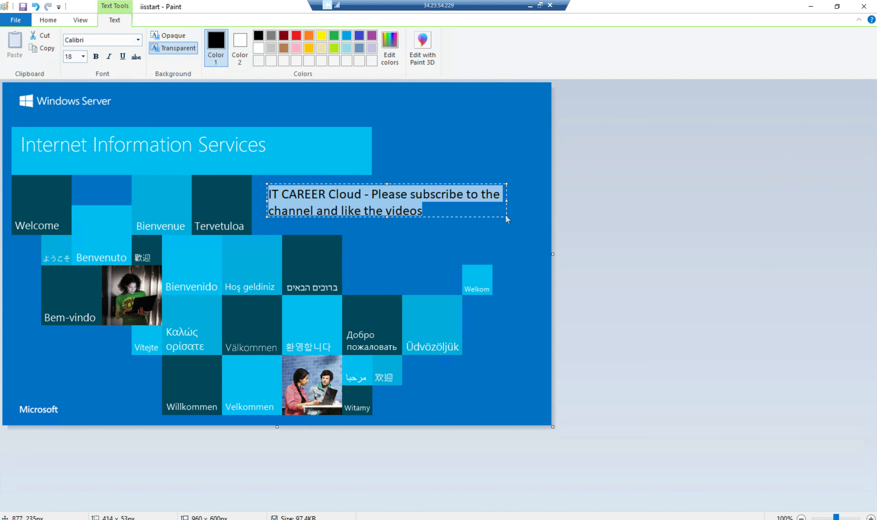
left_click_drag(507, 217, 525, 242)
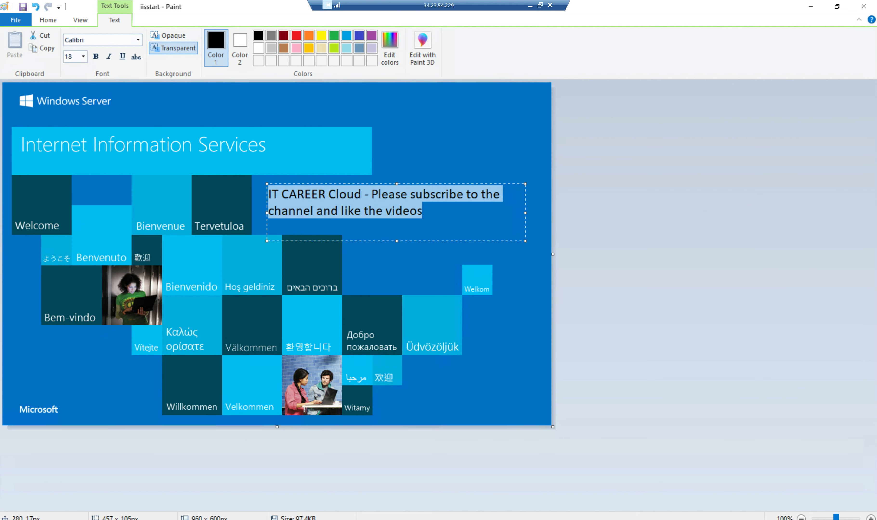
left_click(299, 36)
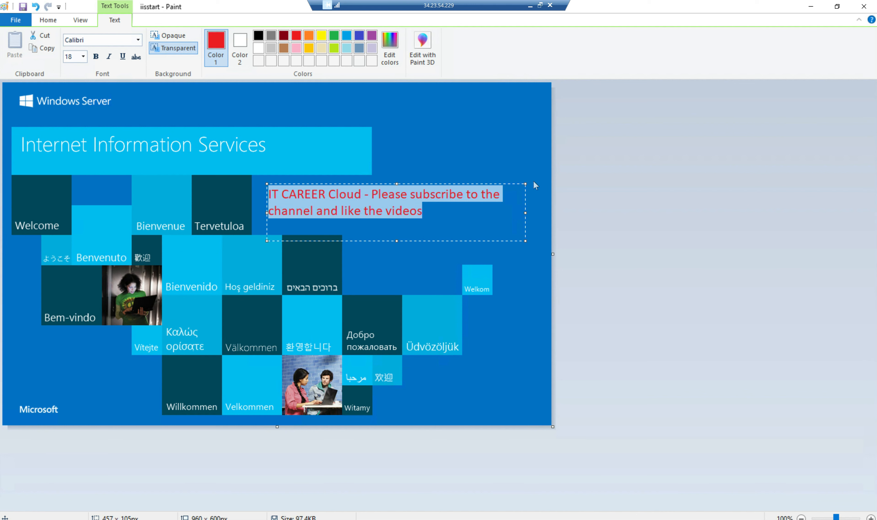
left_click(529, 277)
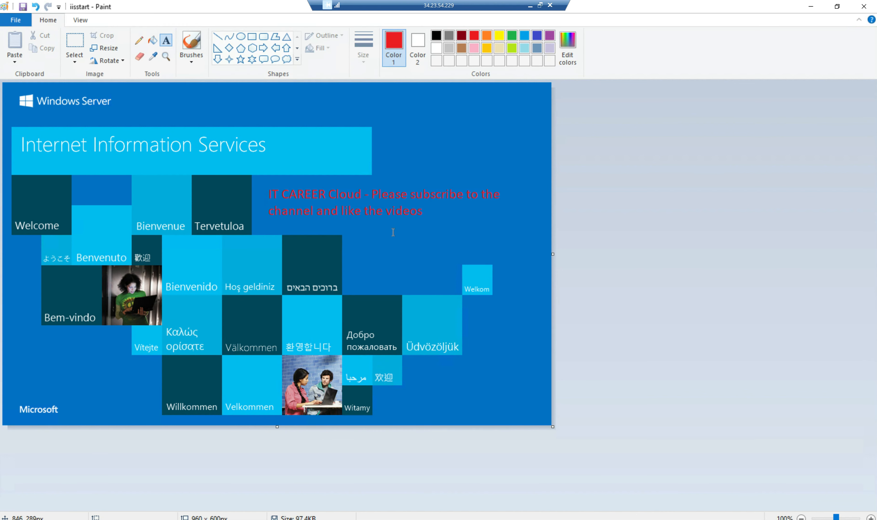
left_click(387, 213)
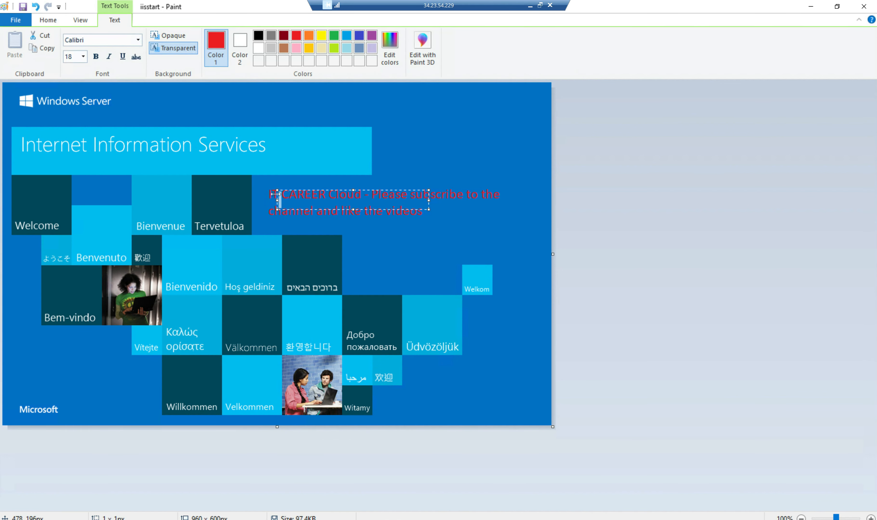
left_click(275, 193)
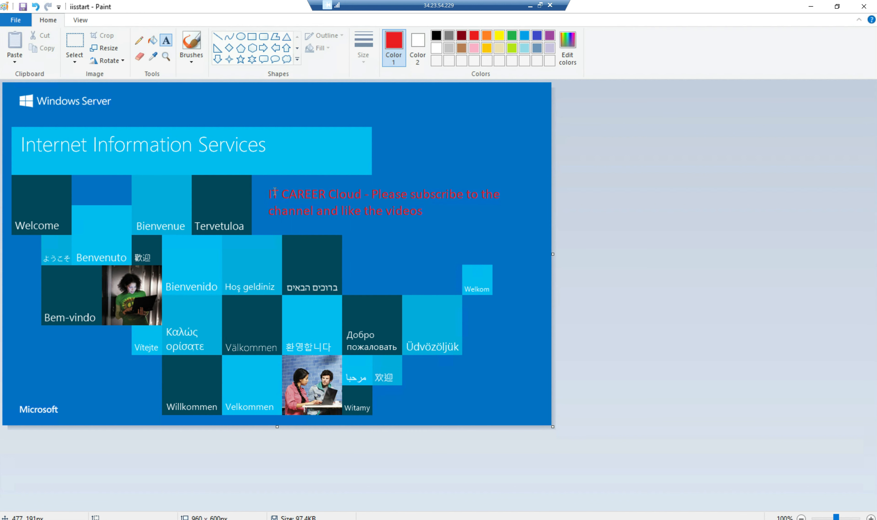
left_click(286, 191)
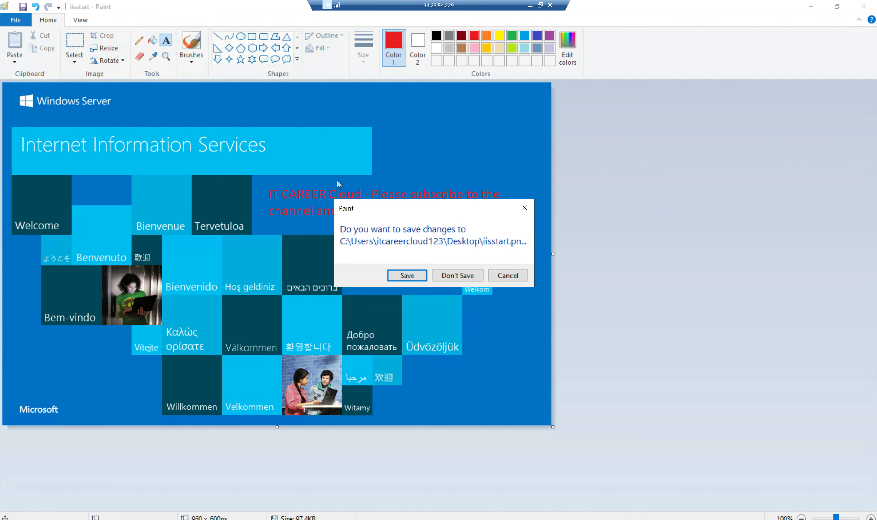
left_click(406, 275)
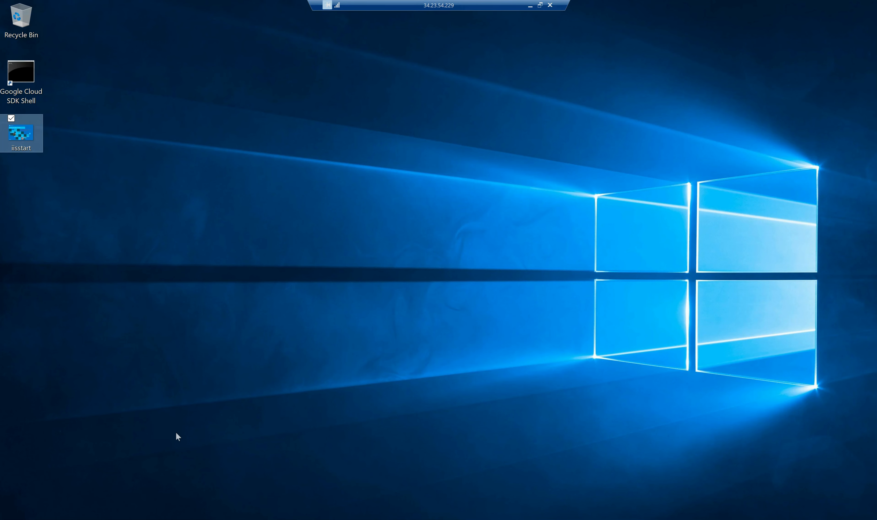
Move the edited desktop iisstart.png into wwwroot, replacing the original with administrator permission.
key("alt+Tab")
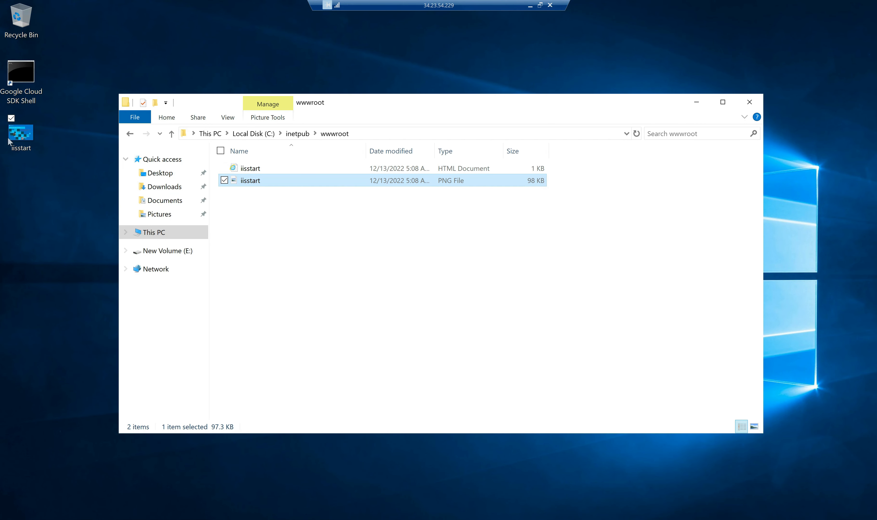
left_click_drag(10, 141, 310, 229)
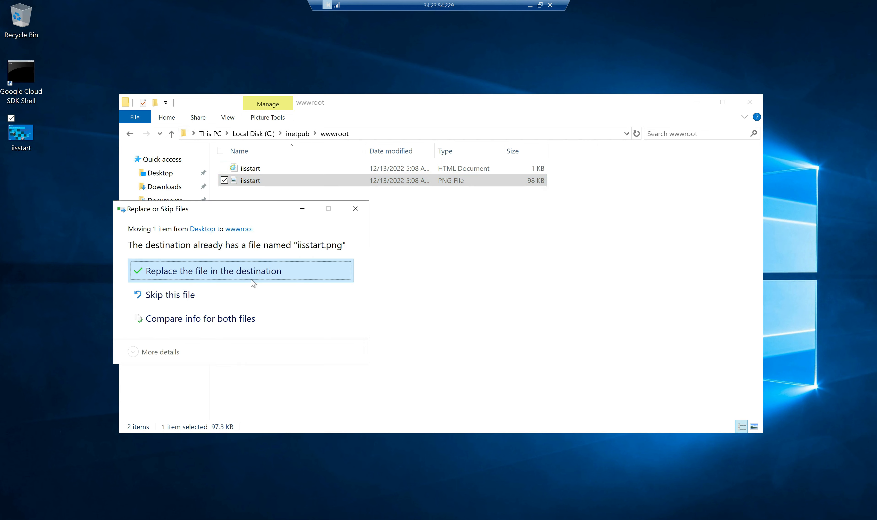
left_click(251, 278)
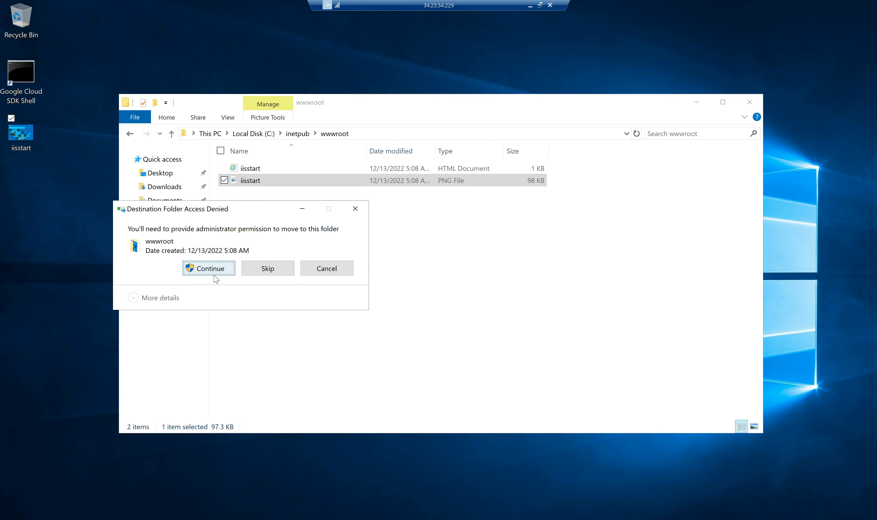
left_click(217, 274)
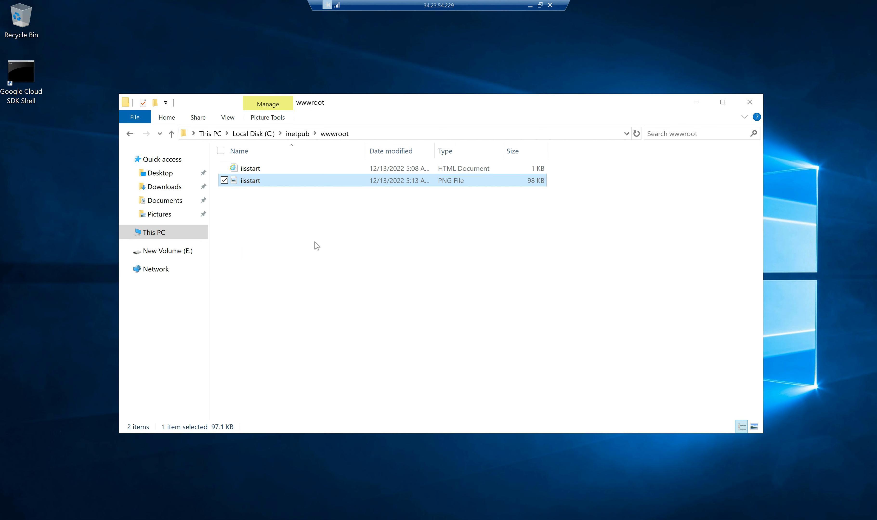
left_click(530, 6)
left_click(205, 31)
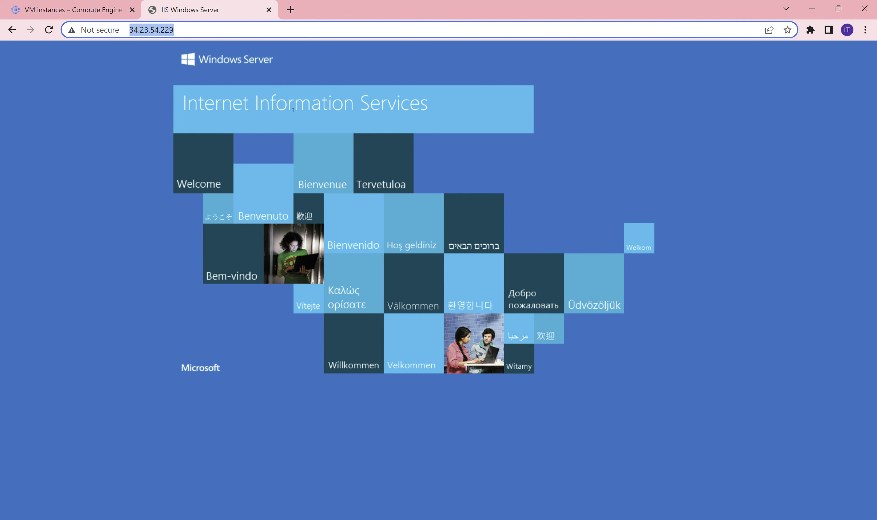
Reload the IIS page at 34.23.54.229 to see the red subscribe message, then return to VM instances.
key("Return")
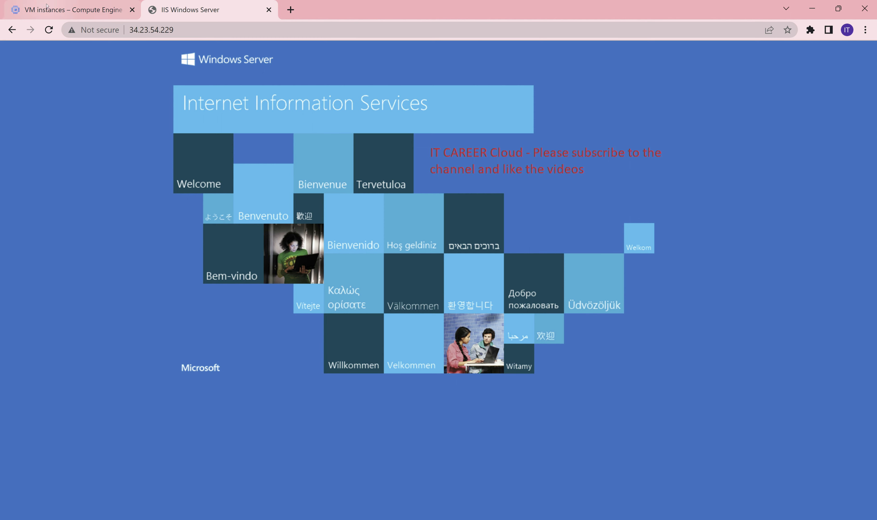
left_click(55, 5)
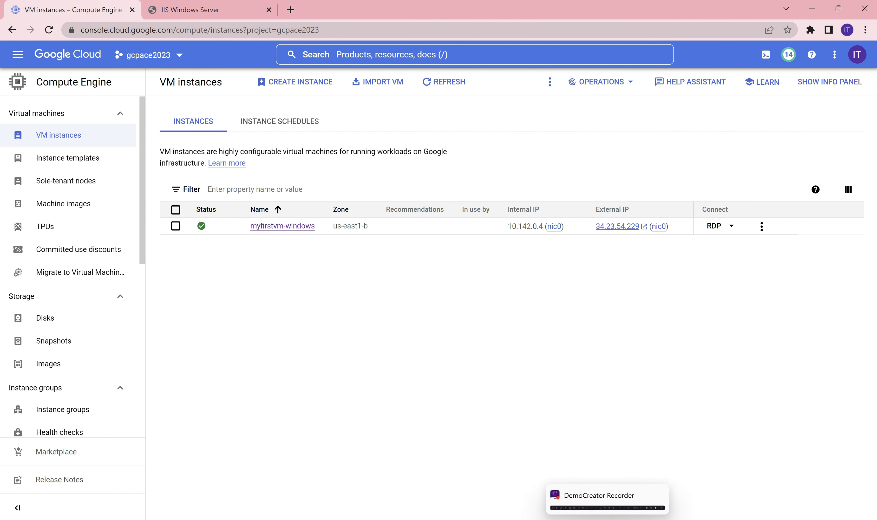
Bring Microsoft Whiteboard full screen with the Select tool and review the Compute Engine plan's completed steps 1–4.
key("alt+Tab")
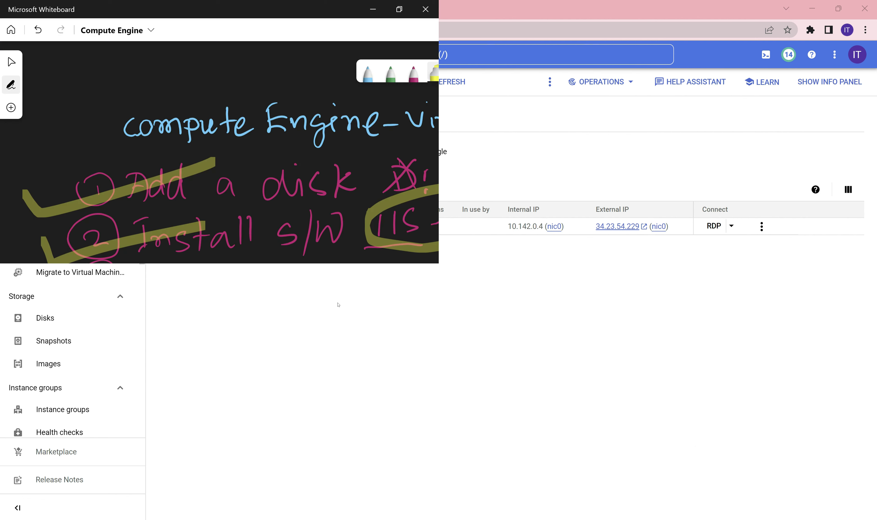
left_click(399, 9)
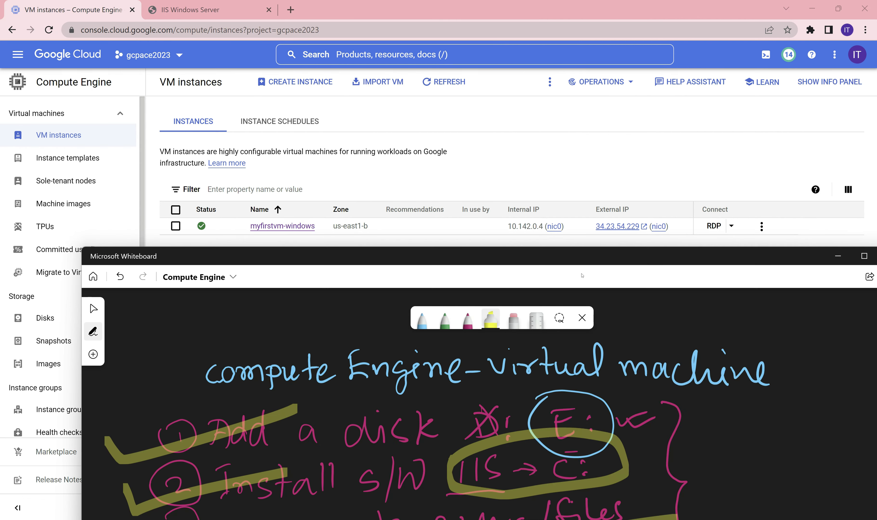
double_click(250, 256)
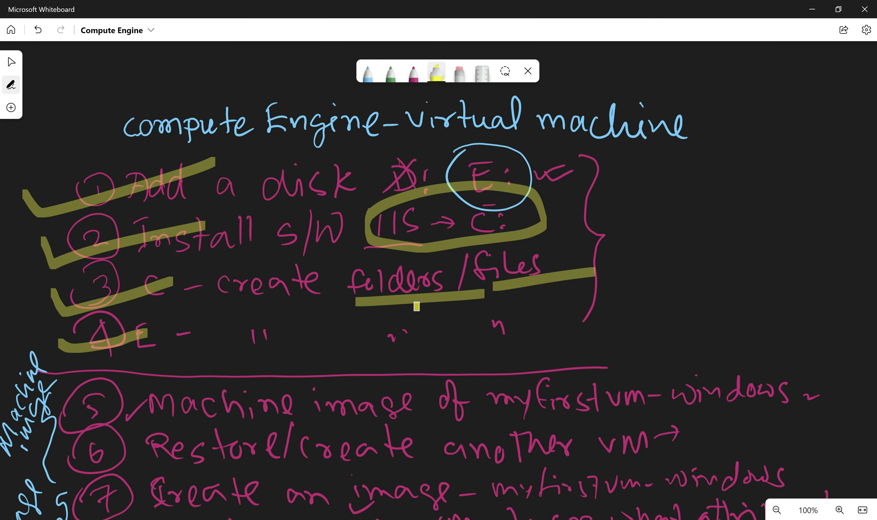
left_click(12, 63)
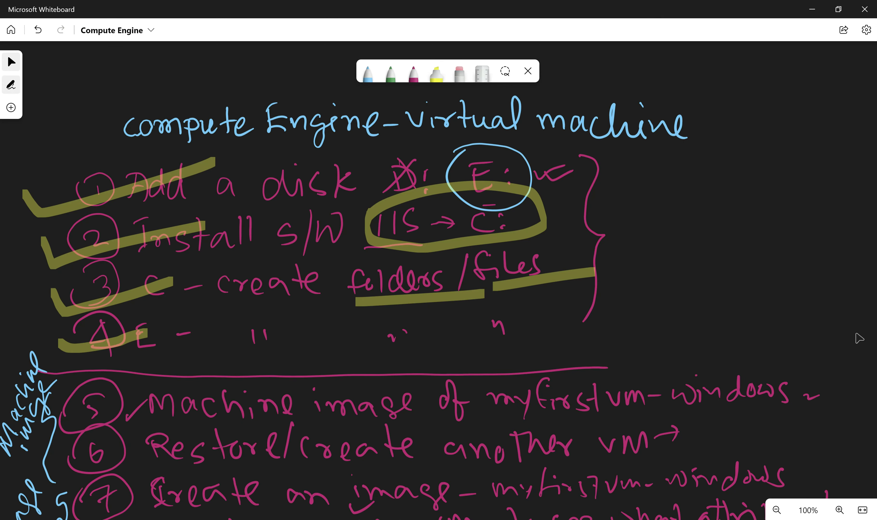
scroll(836, 223, "down", 5)
scroll(861, 113, "down", 2)
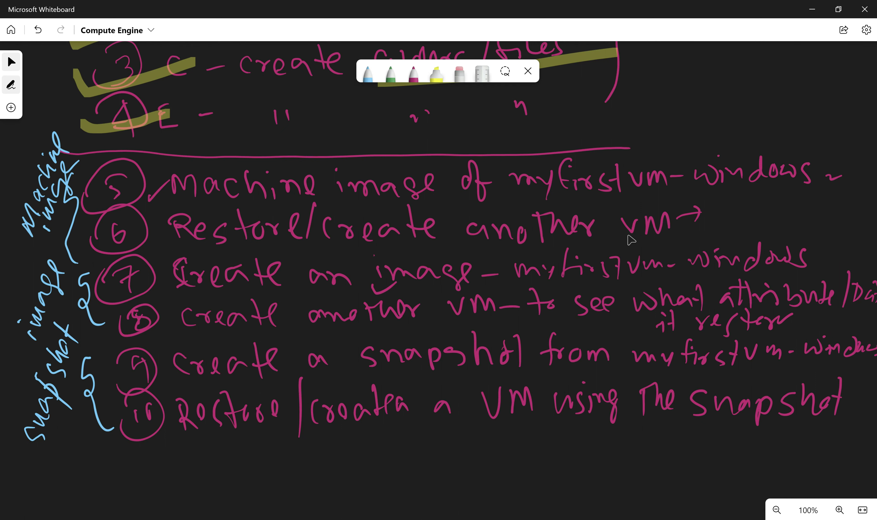
scroll(849, 254, "up", 4)
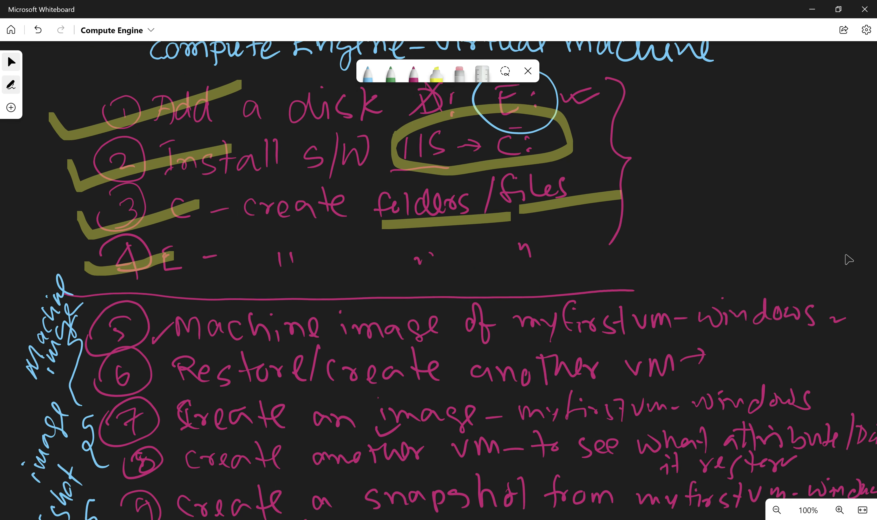